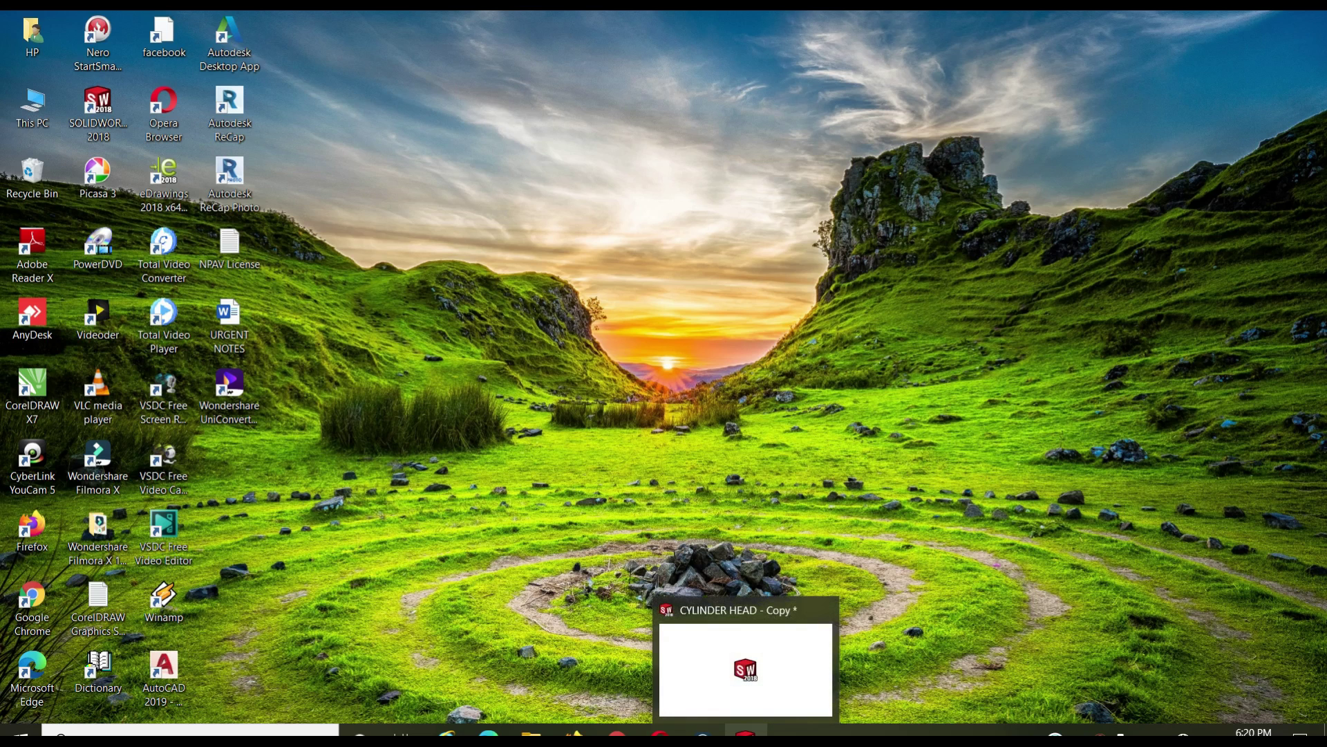
# Step: Restore the CYLINDER HEAD - Copy SOLIDWORKS window from the taskbar
pyautogui.click(745, 730)
pyautogui.click(7, 413)
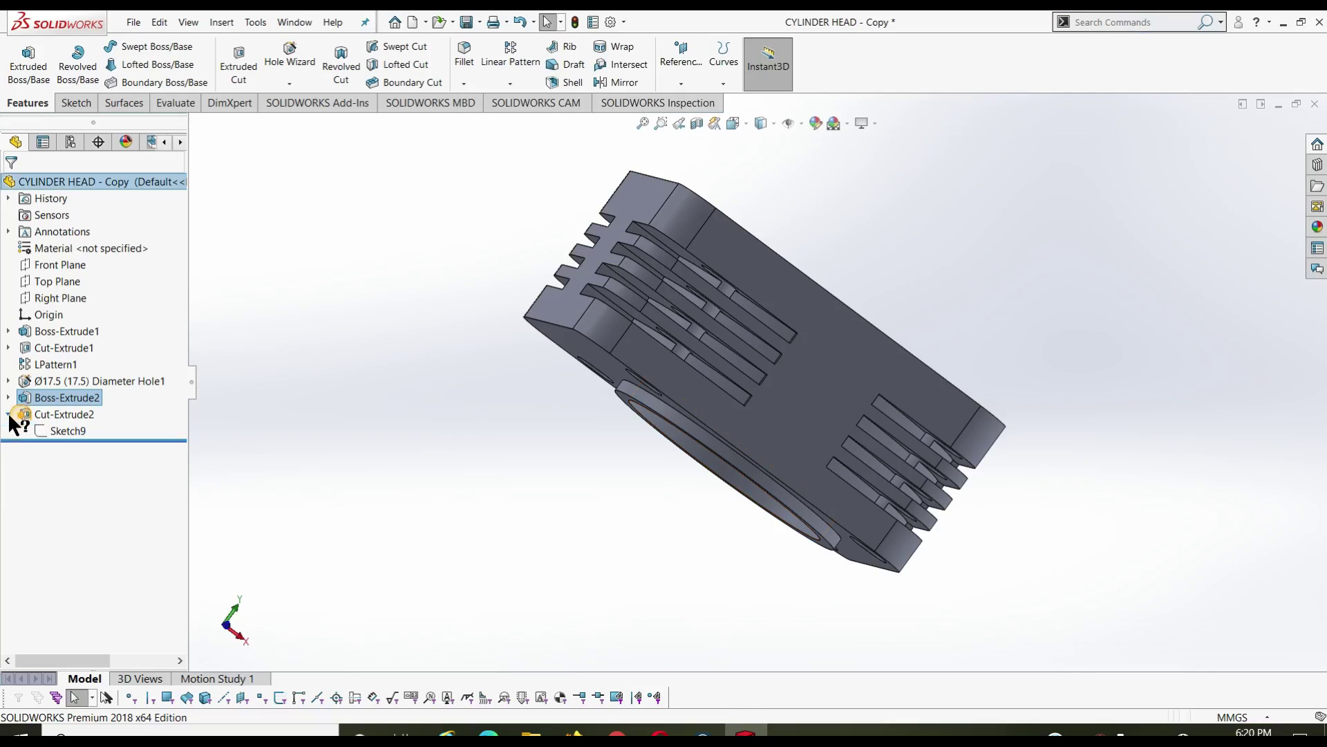
pyautogui.rightClick(43, 412)
pyautogui.click(43, 380)
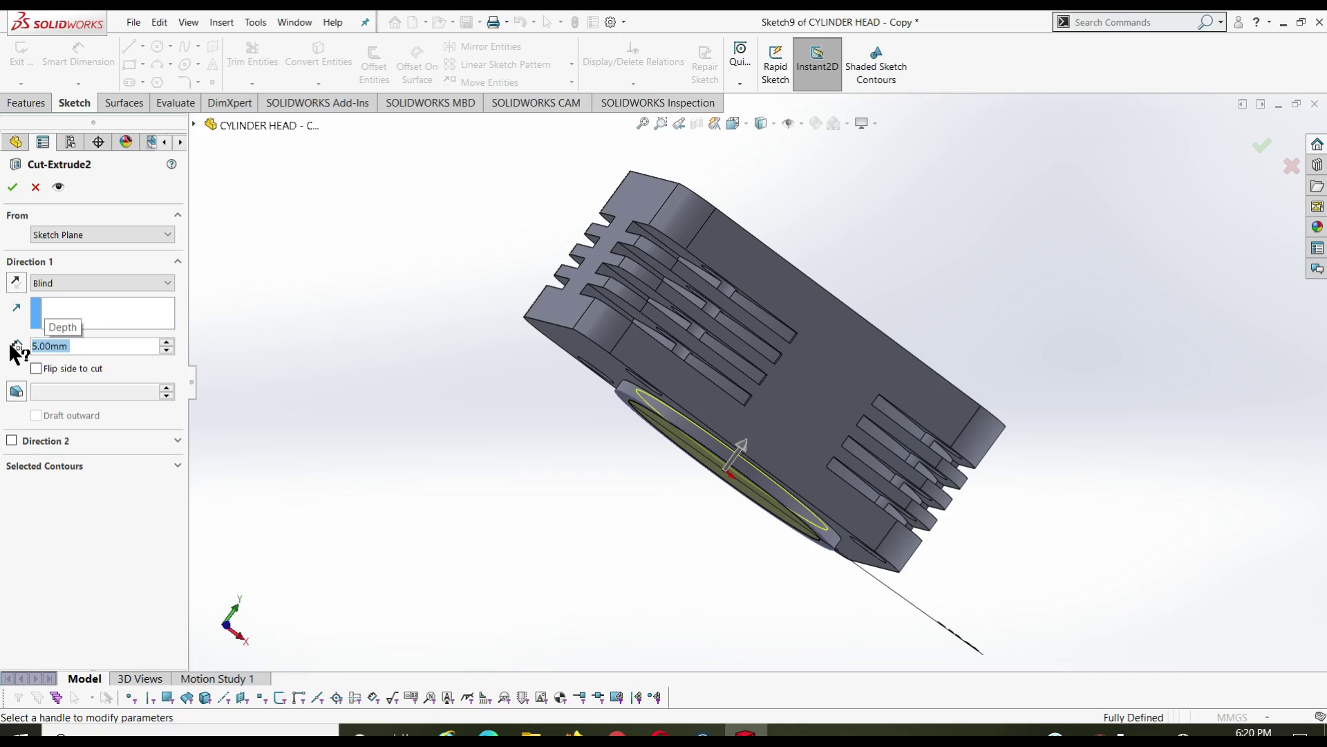
pyautogui.press('Return')
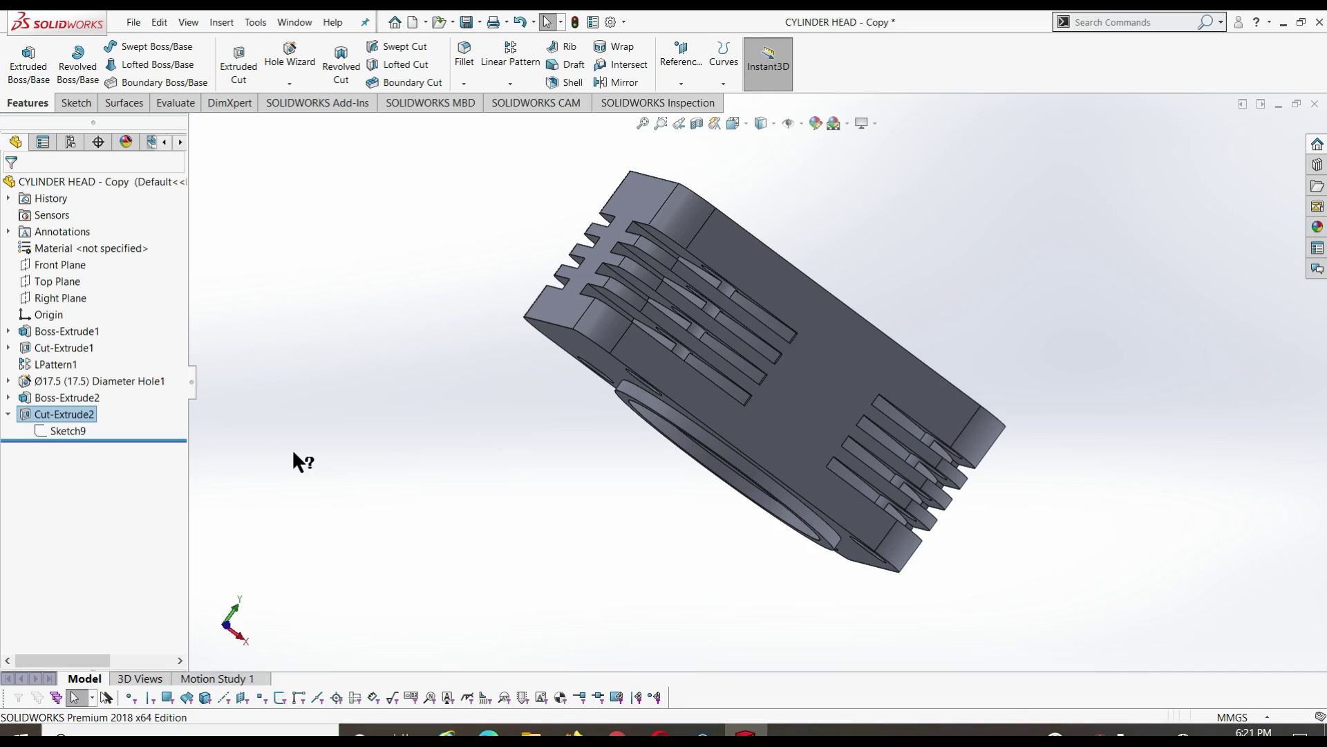
# Step: Orbit the part and view Sketch9 of the circular cut face-on
pyautogui.moveTo(343, 271); pyautogui.dragTo(329, 246, button='middle')
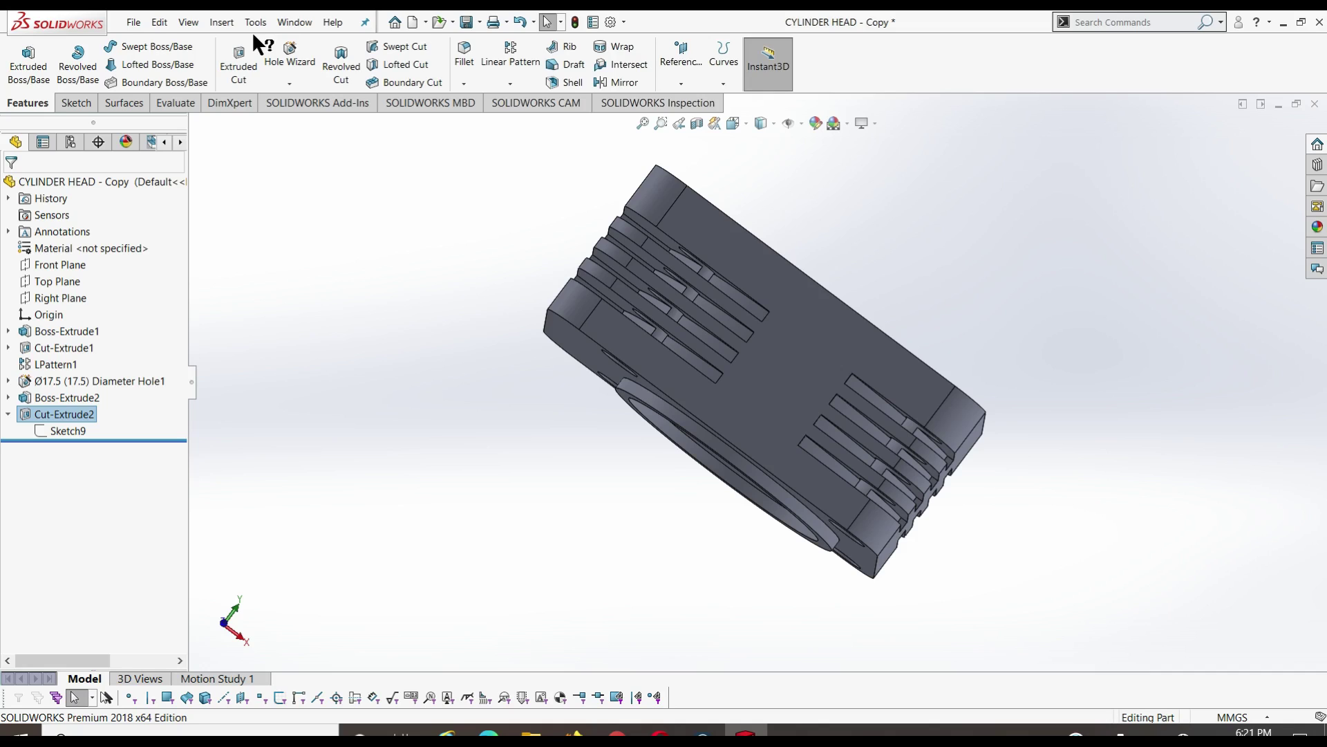
pyautogui.click(68, 430)
pyautogui.click(148, 415)
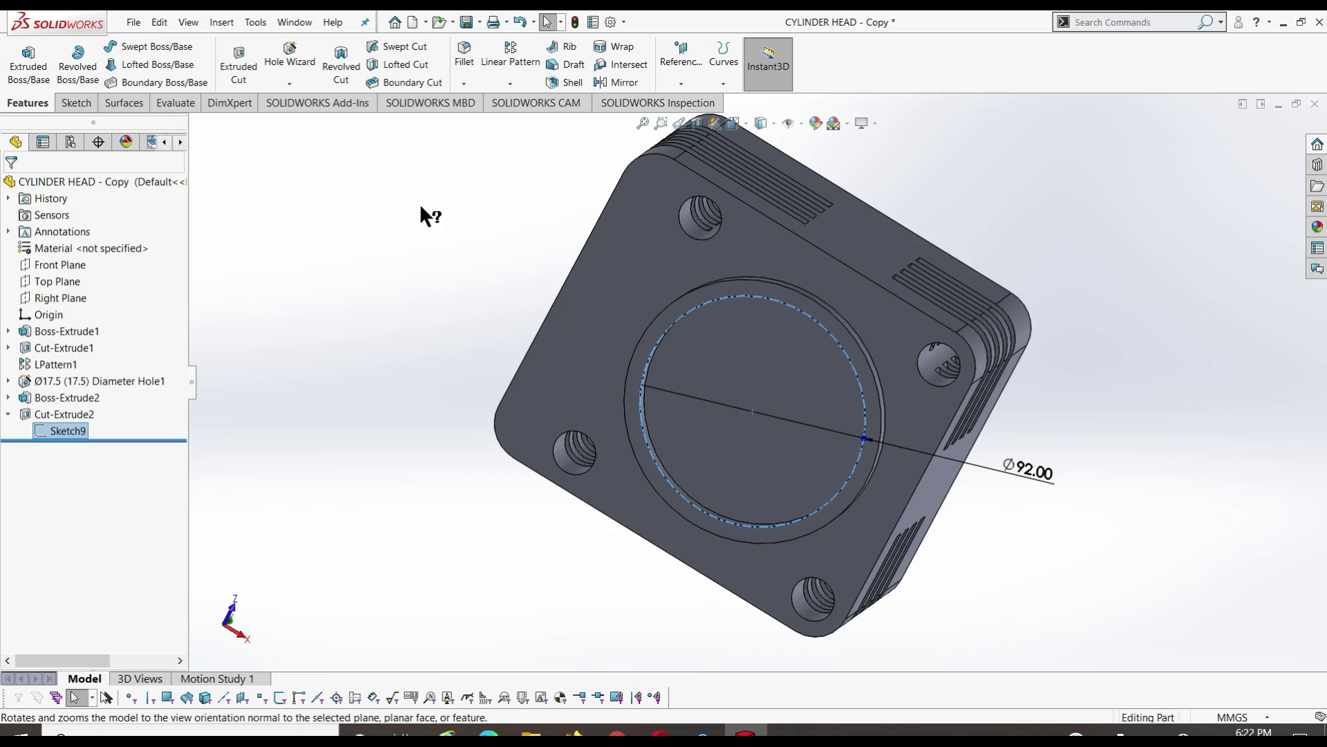
pyautogui.click(366, 226)
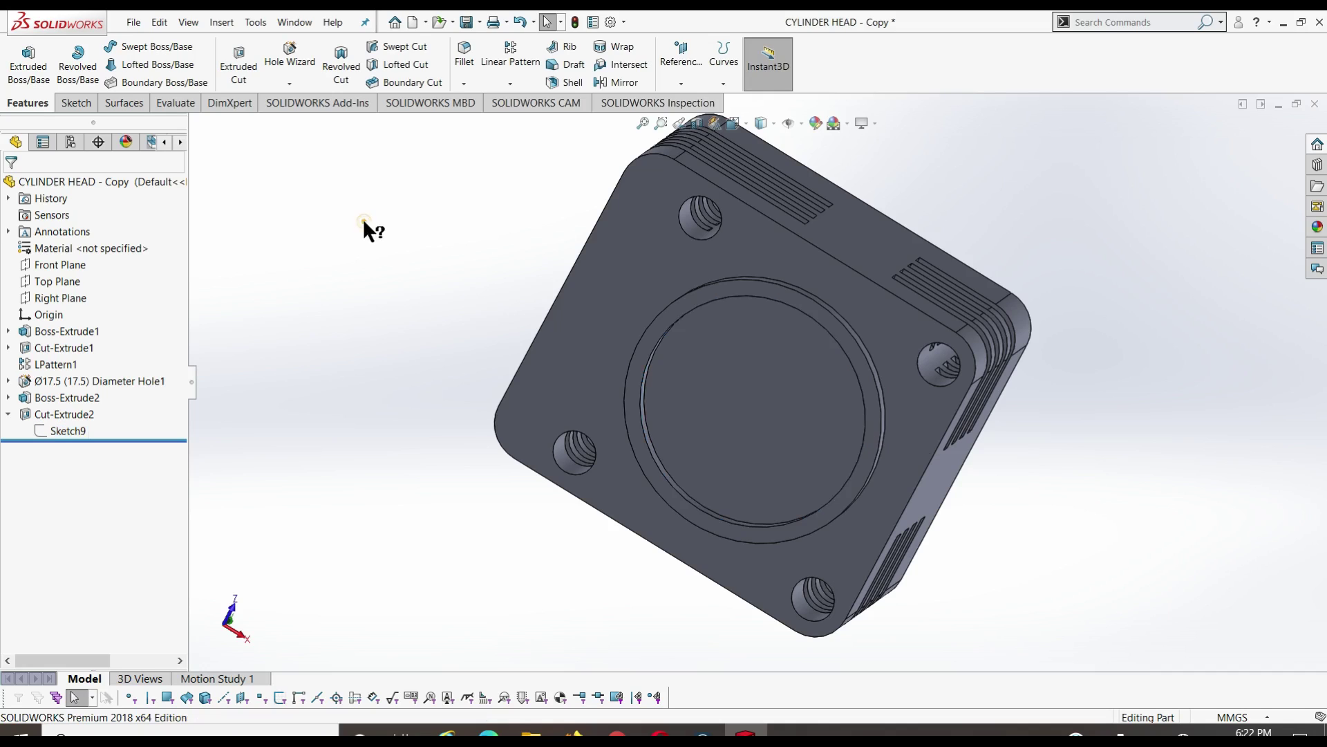
# Step: Inspect the Ø92 Cut-Extrude2 recess and bring up its context menu
pyautogui.click(42, 413)
pyautogui.moveTo(325, 311); pyautogui.dragTo(312, 377, button='middle')
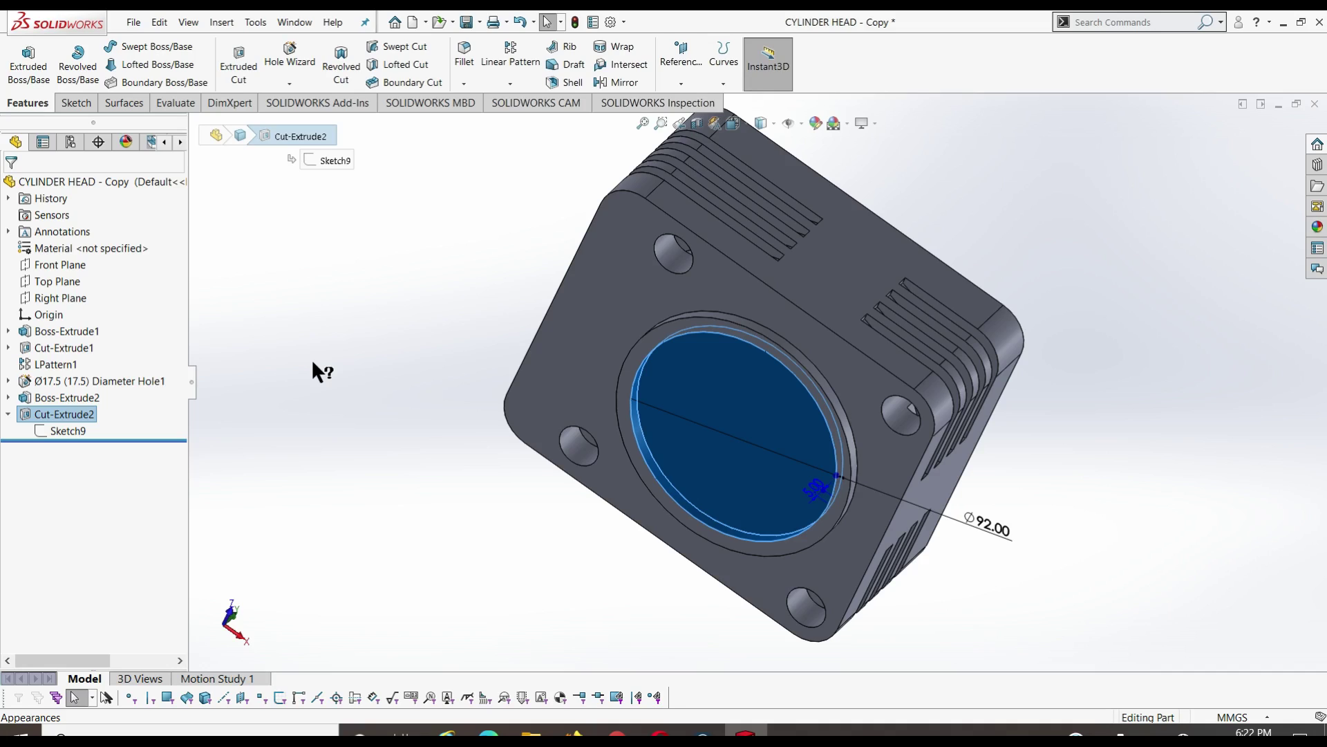
pyautogui.click(707, 393)
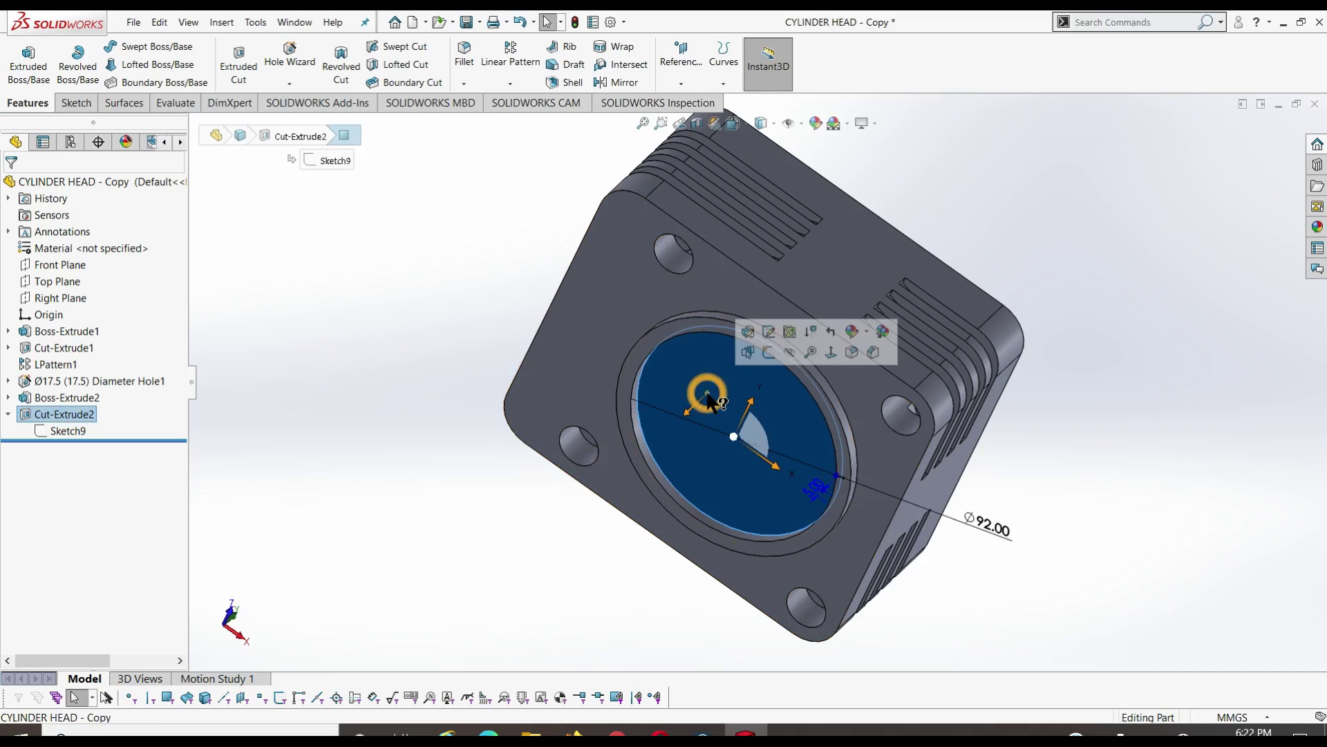
pyautogui.click(387, 462)
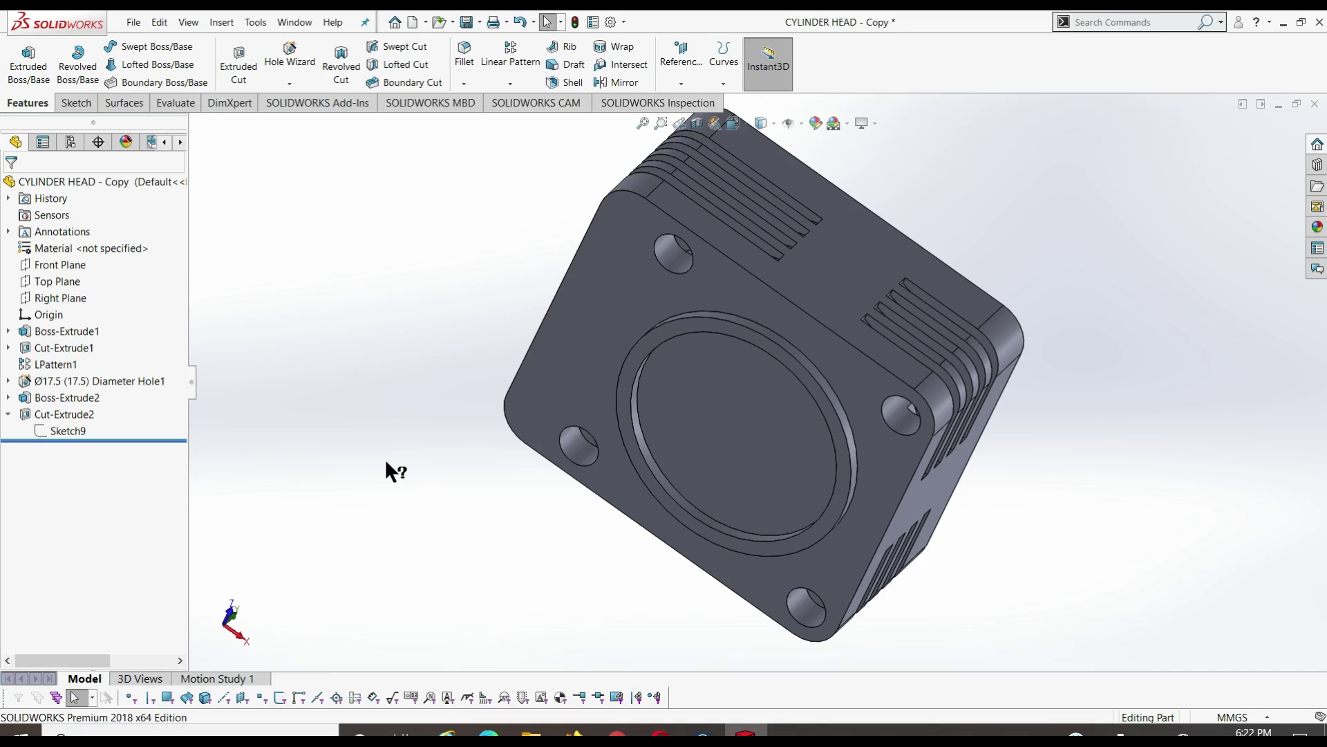
pyautogui.click(52, 413)
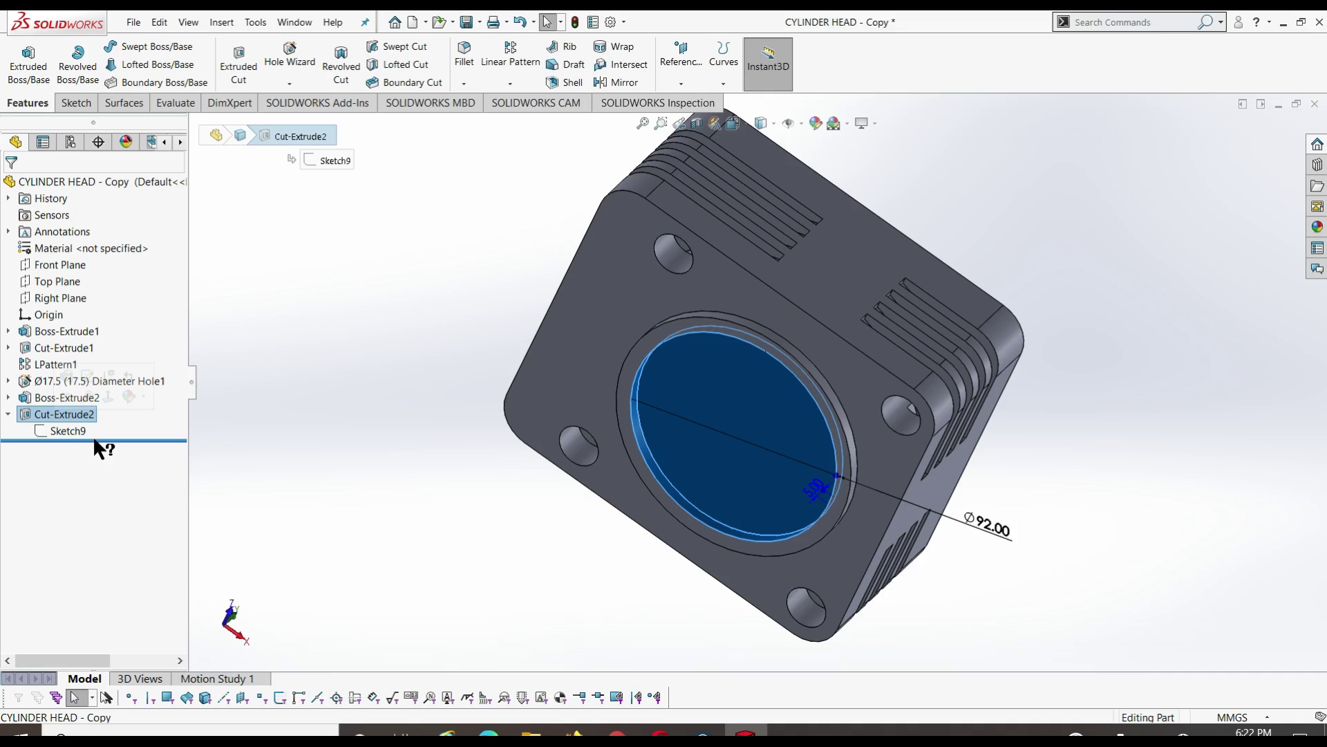
pyautogui.rightClick(63, 414)
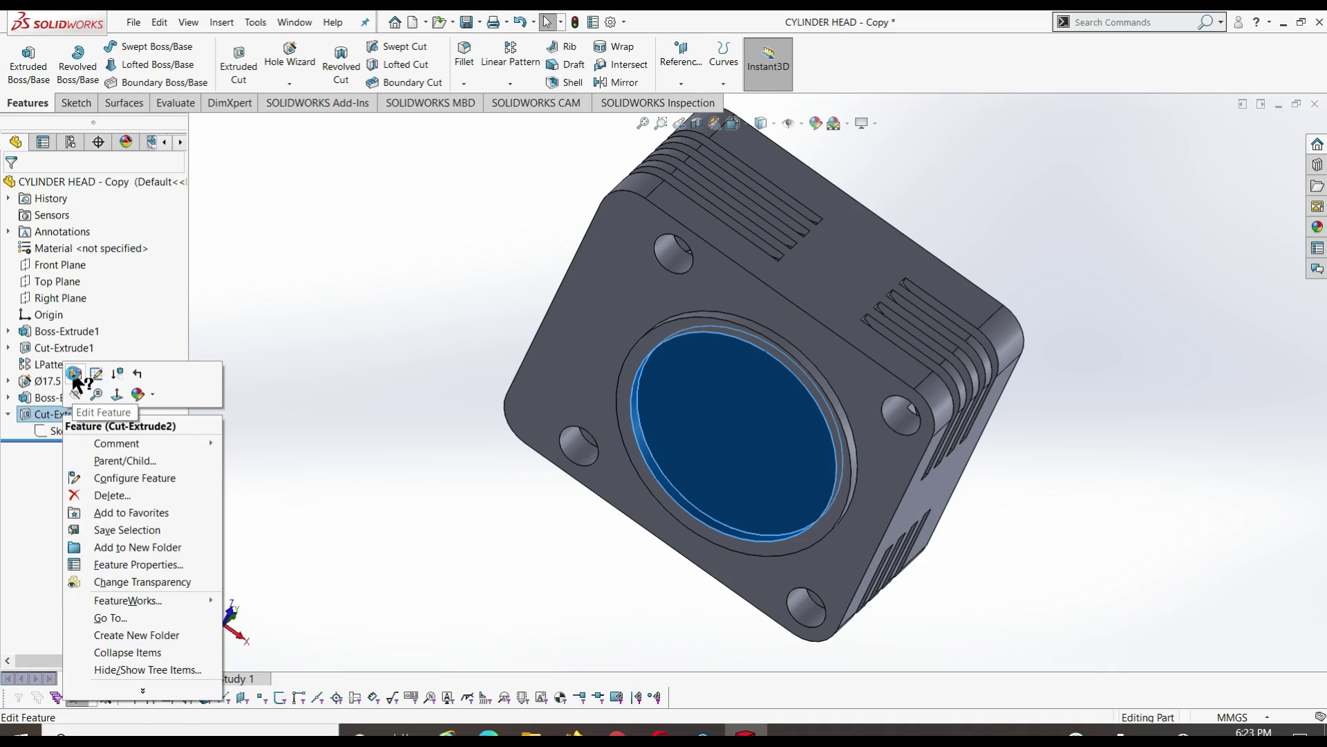
# Step: Change Cut-Extrude2's end condition from its depth to Through All
pyautogui.click(101, 385)
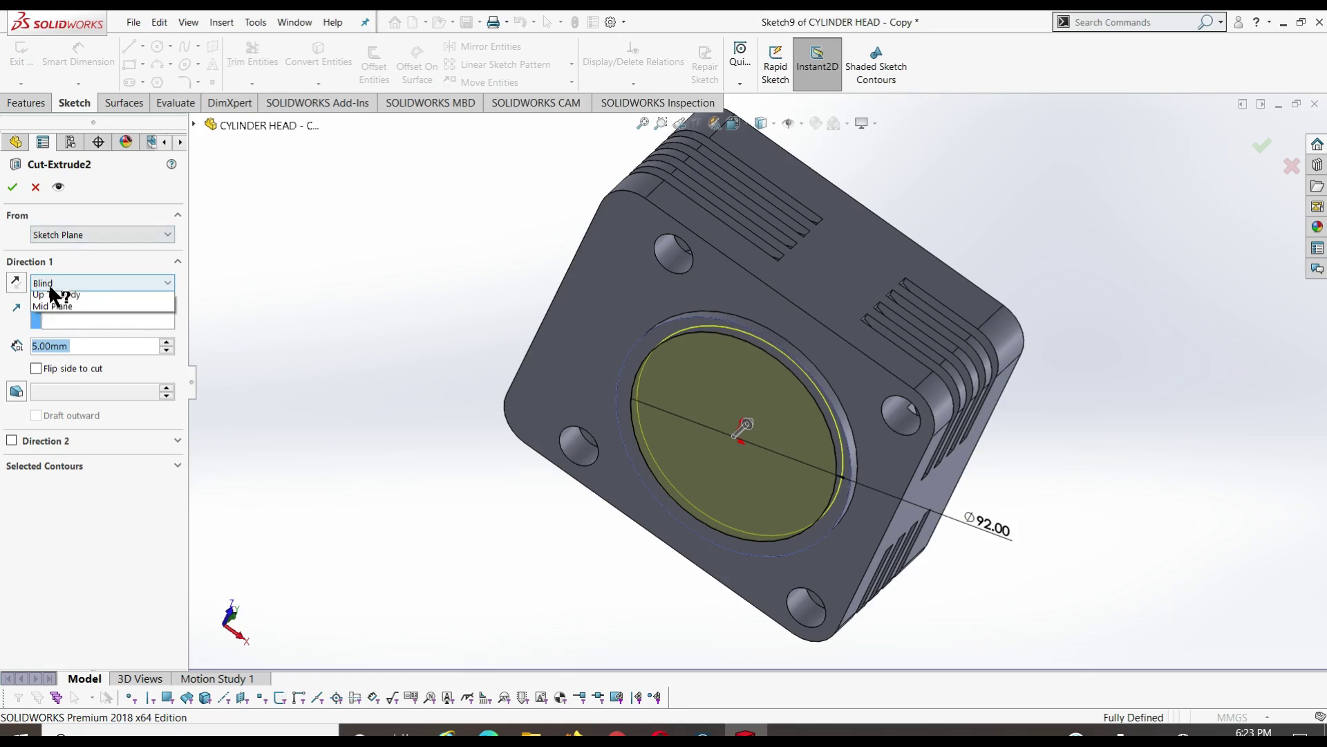
pyautogui.click(60, 285)
pyautogui.click(59, 310)
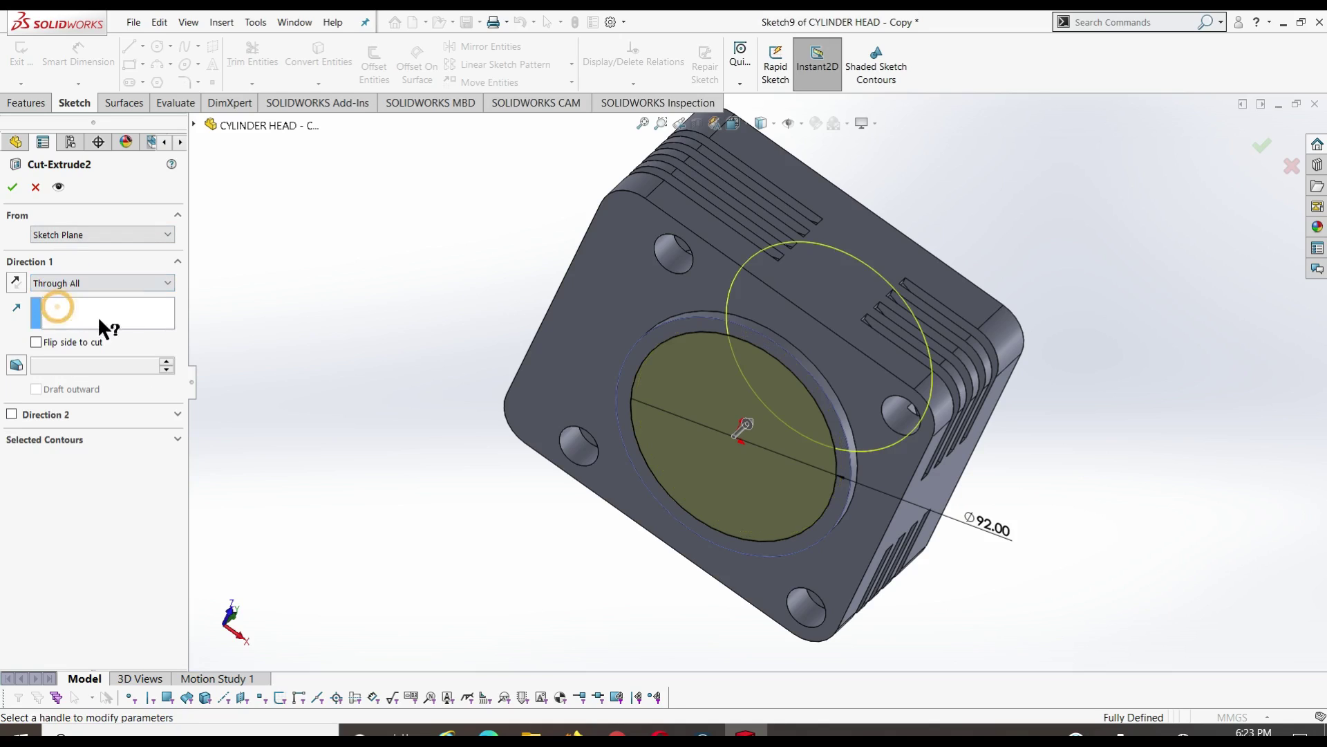
pyautogui.click(12, 187)
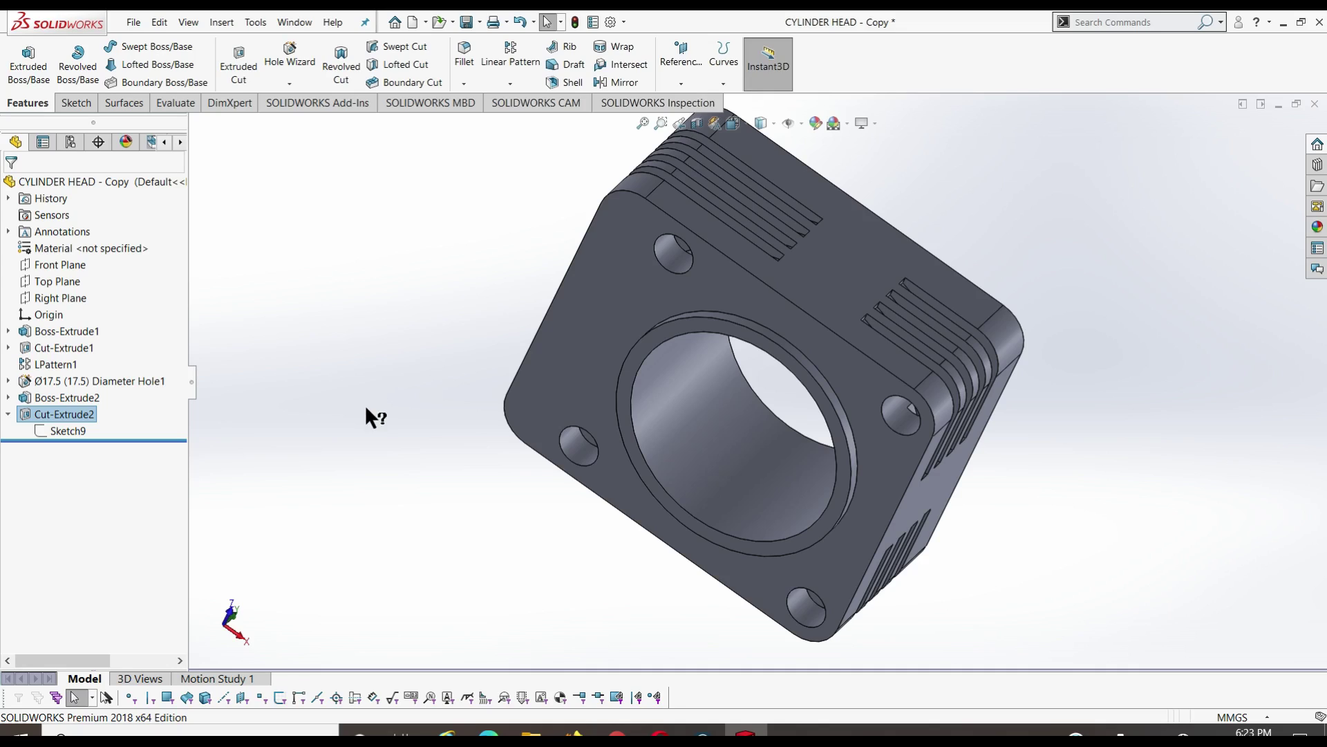
# Step: Orbit to inspect the open bore and select the Ø105 ring around it
pyautogui.moveTo(406, 312); pyautogui.dragTo(344, 382, button='middle')
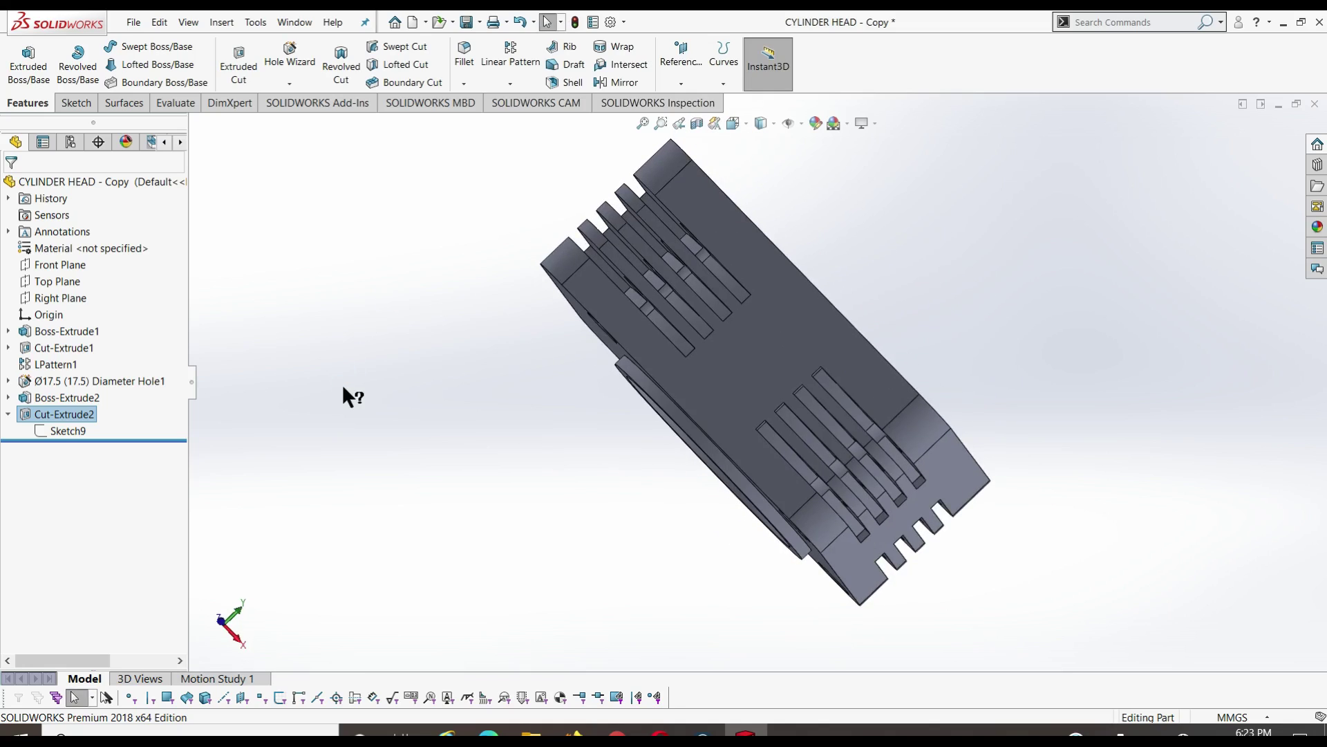
pyautogui.moveTo(342, 383); pyautogui.dragTo(385, 176, button='middle')
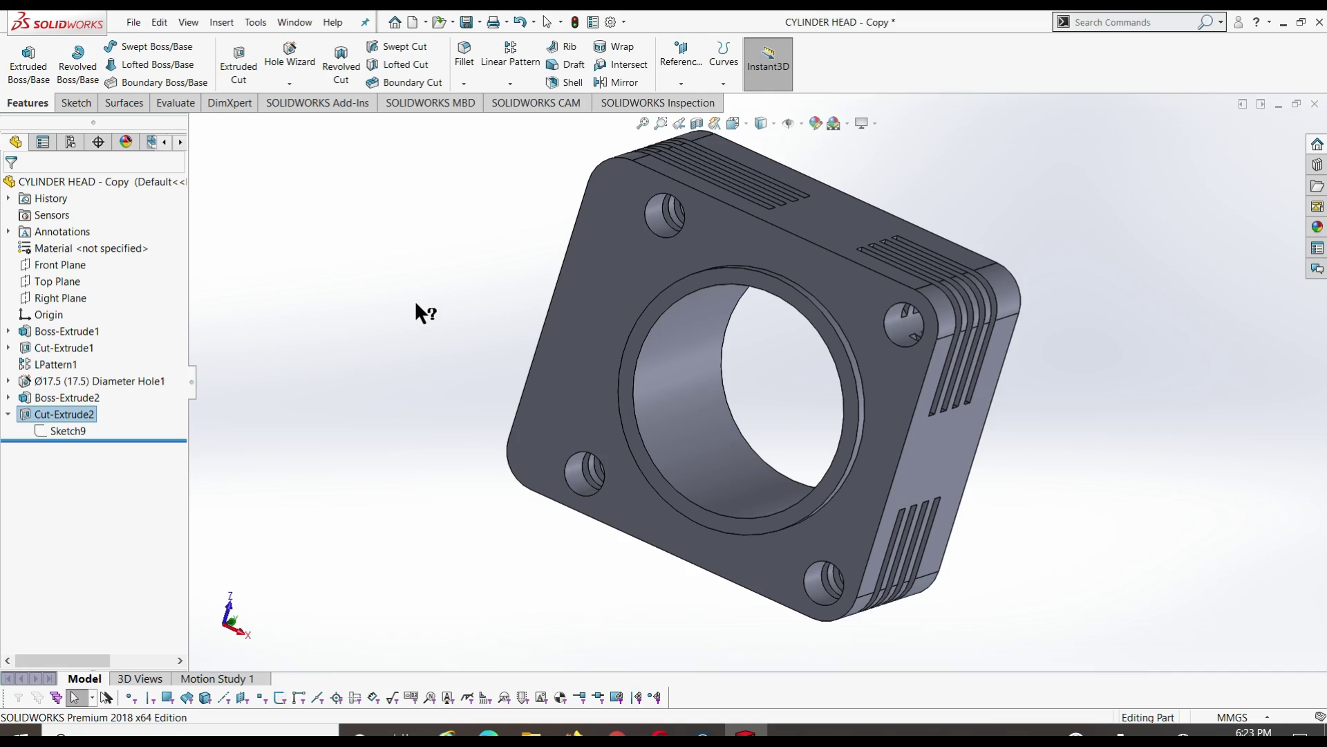
pyautogui.moveTo(416, 309); pyautogui.dragTo(413, 316, button='middle')
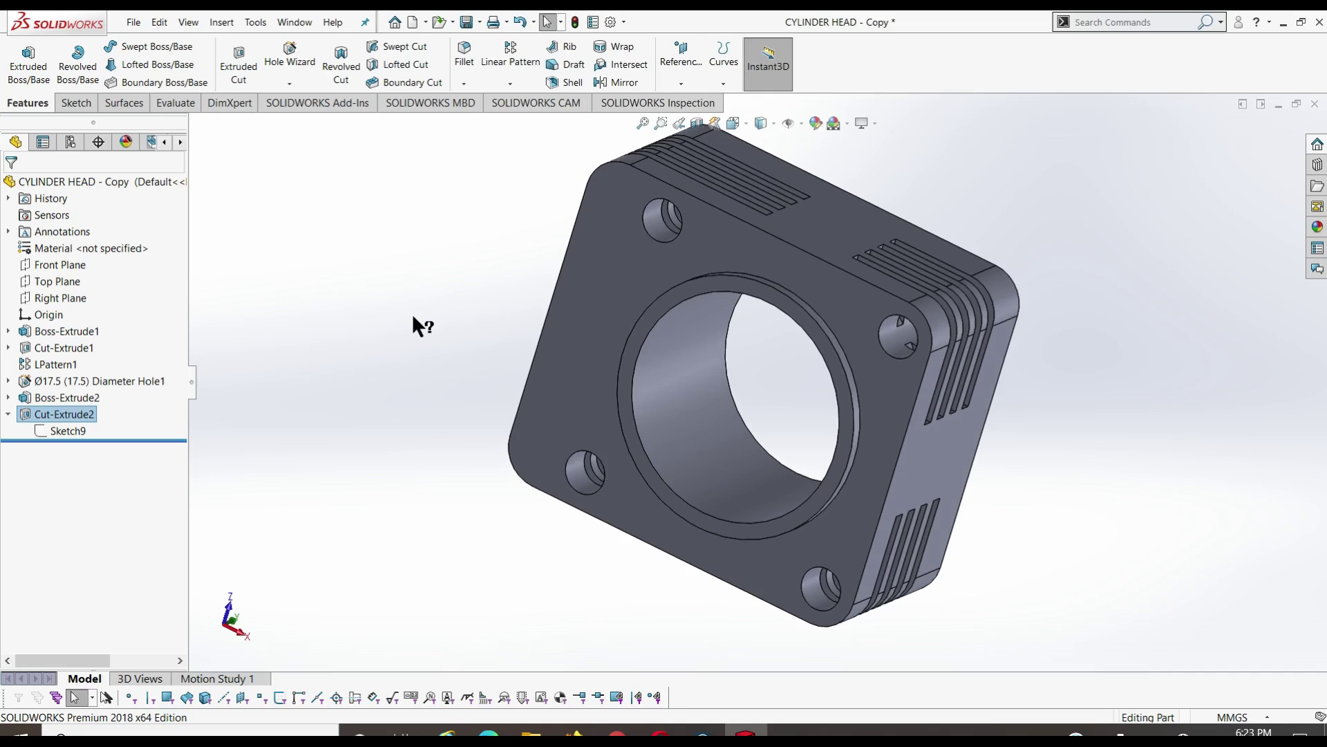
pyautogui.click(664, 296)
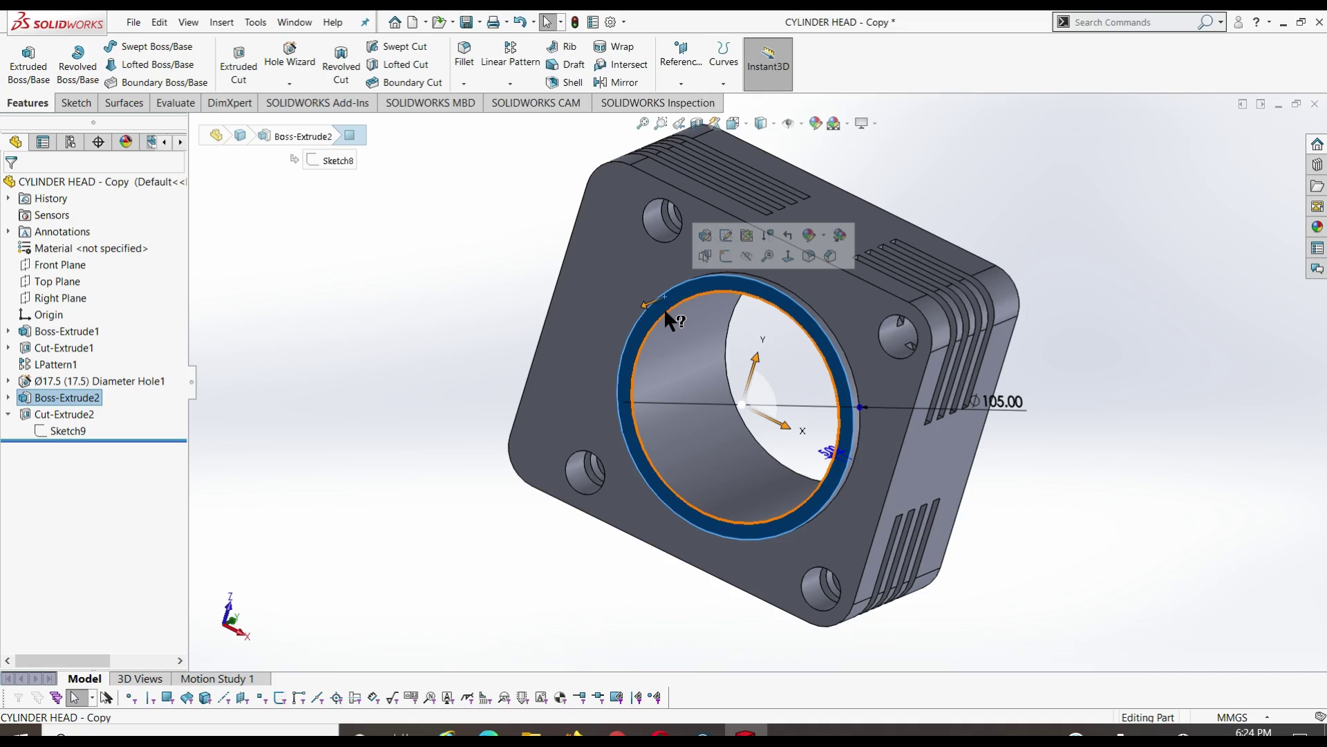
# Step: Change the bore ring's diameter from 105 to 110 mm
pyautogui.click(987, 401)
pyautogui.write('1')
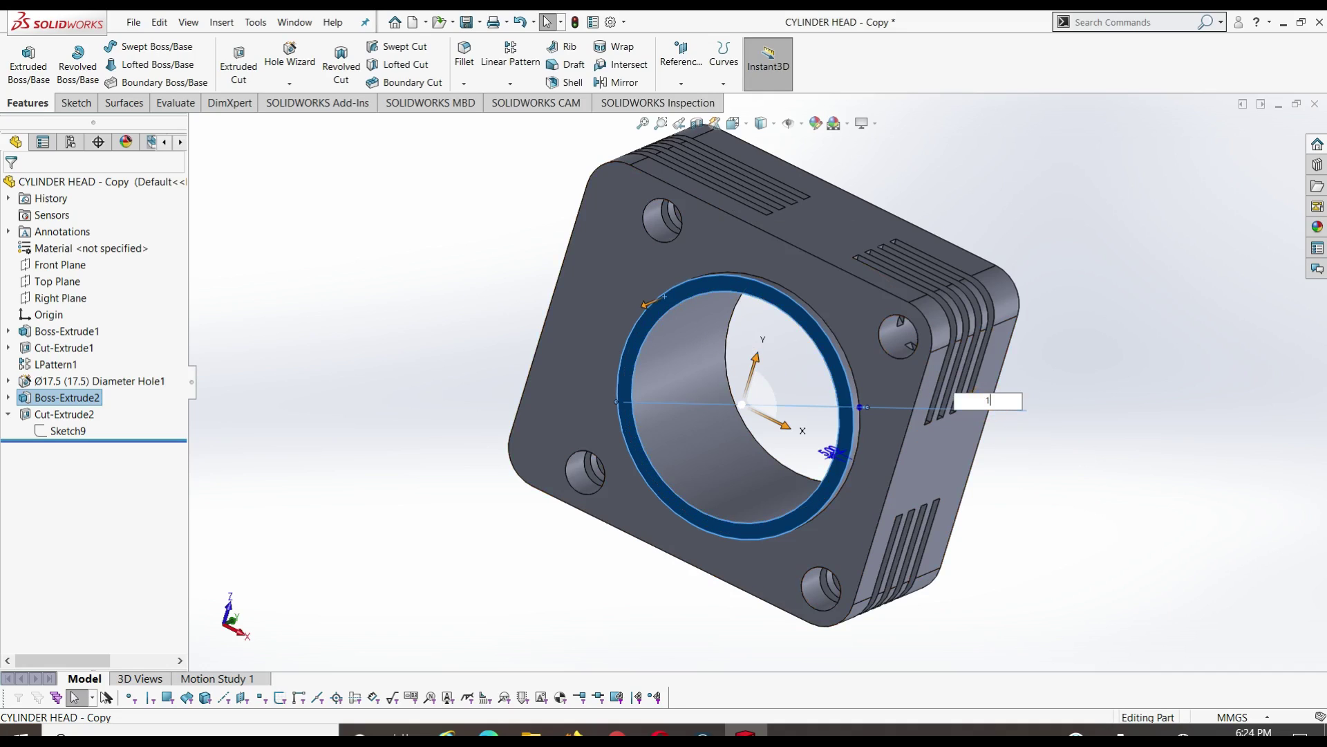
pyautogui.write('10')
pyautogui.press('Return')
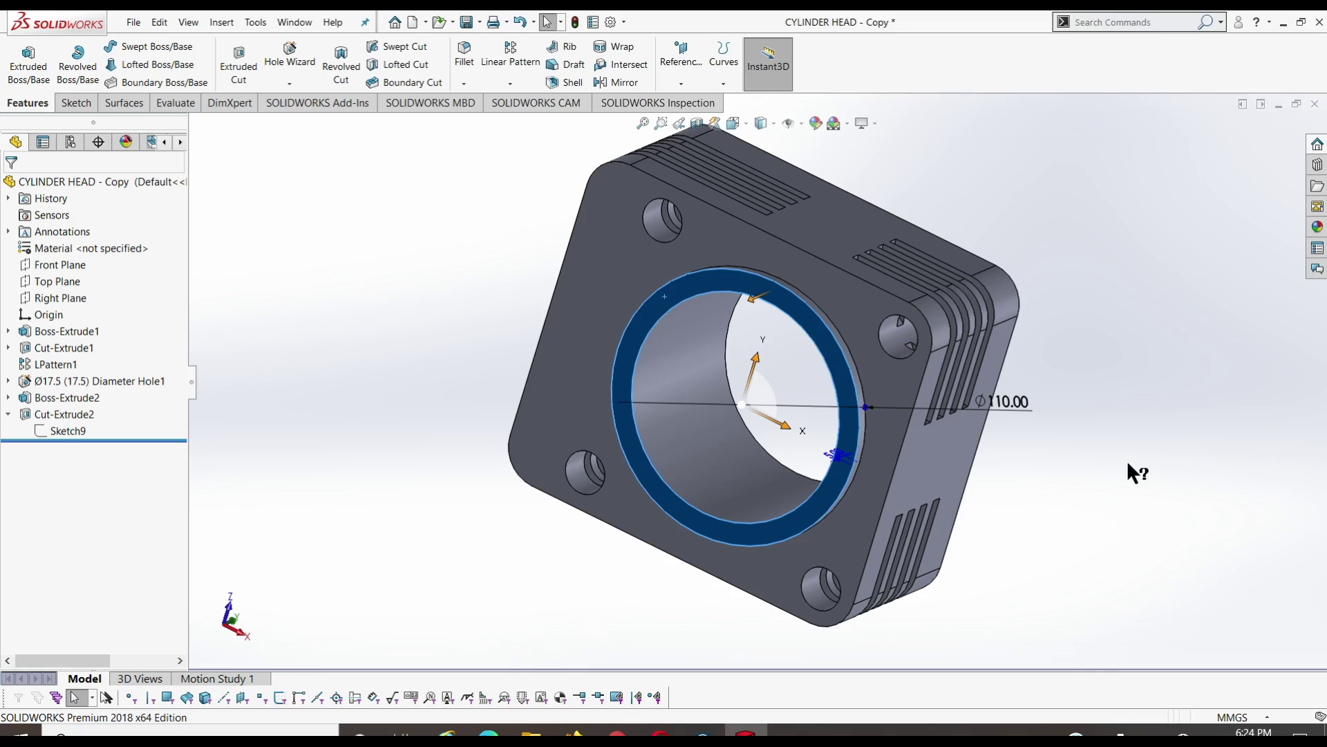
pyautogui.click(335, 404)
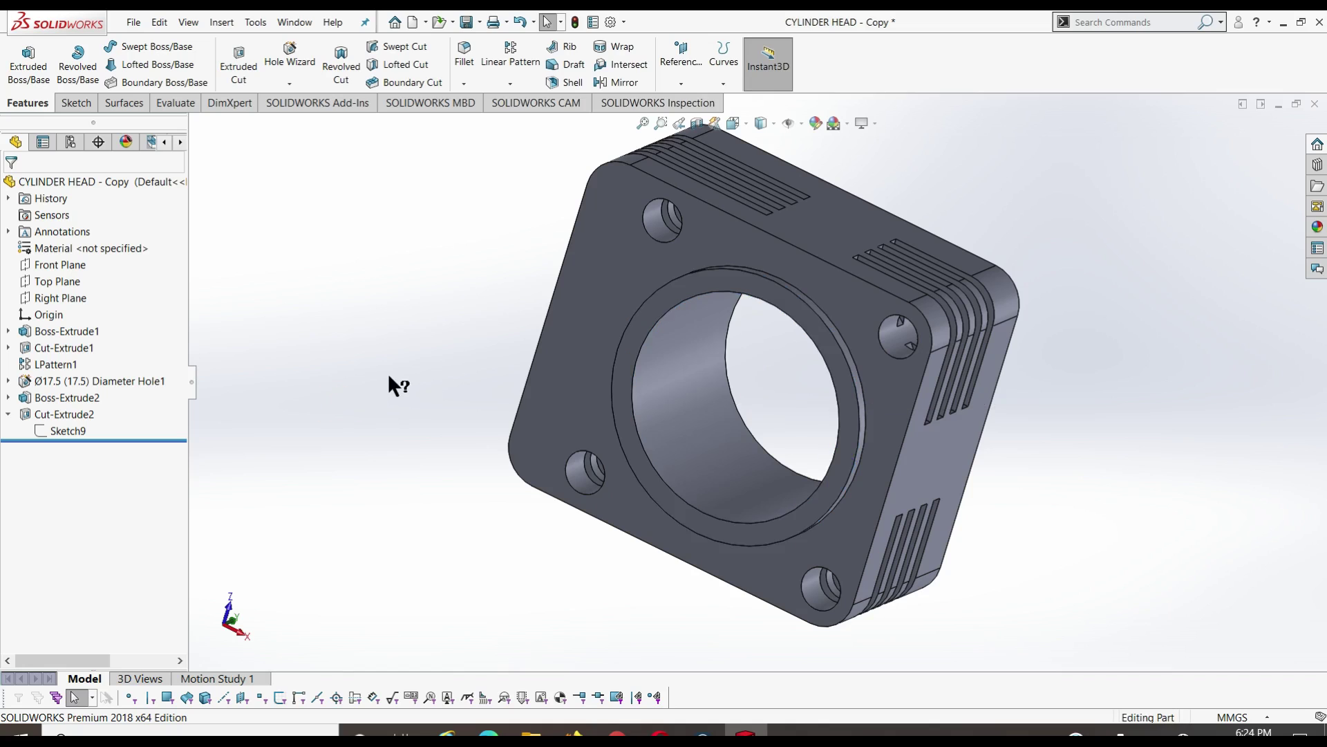
pyautogui.moveTo(389, 376)
pyautogui.mouseDown(button='middle')
pyautogui.moveTo(329, 249)
pyautogui.moveTo(358, 279)
pyautogui.moveTo(393, 399)
pyautogui.moveTo(377, 441)
pyautogui.mouseUp(button='middle')
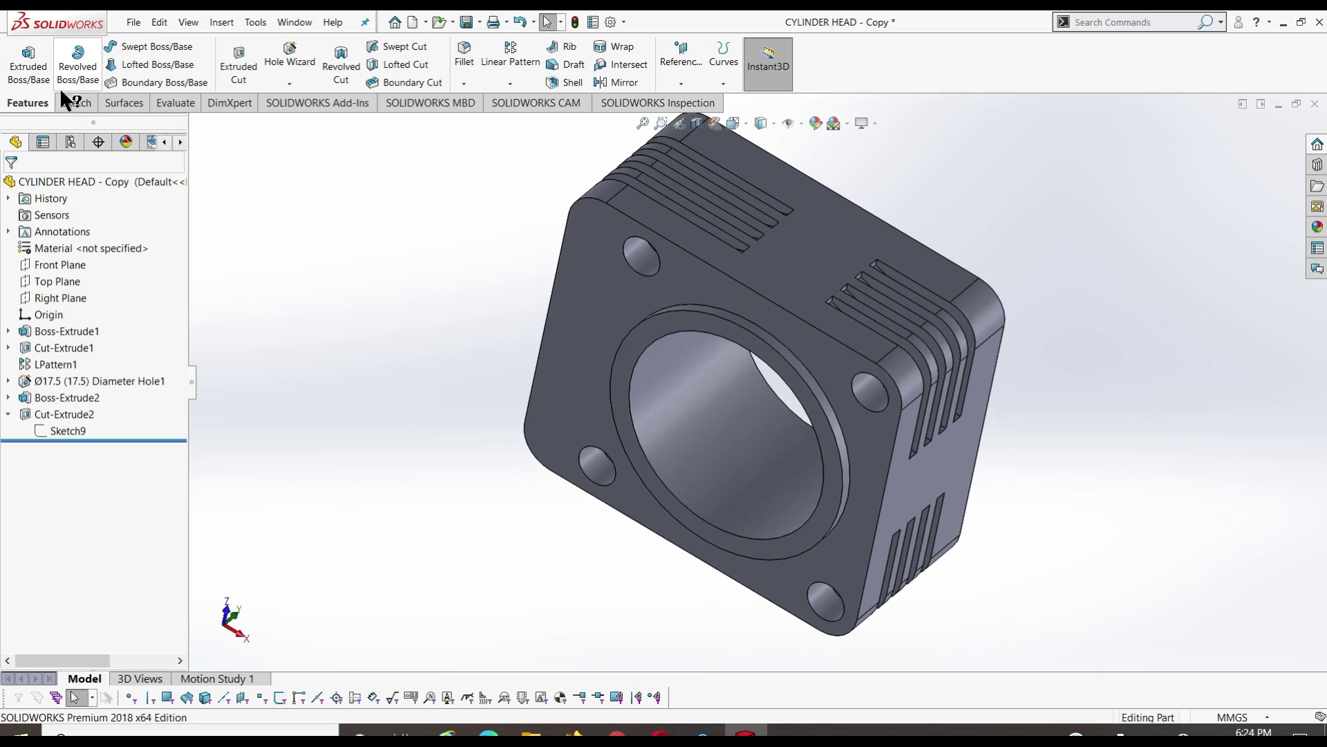
# Step: Sketch a Ø103 circle centred on the origin on the bored front face
pyautogui.click(76, 103)
pyautogui.click(21, 55)
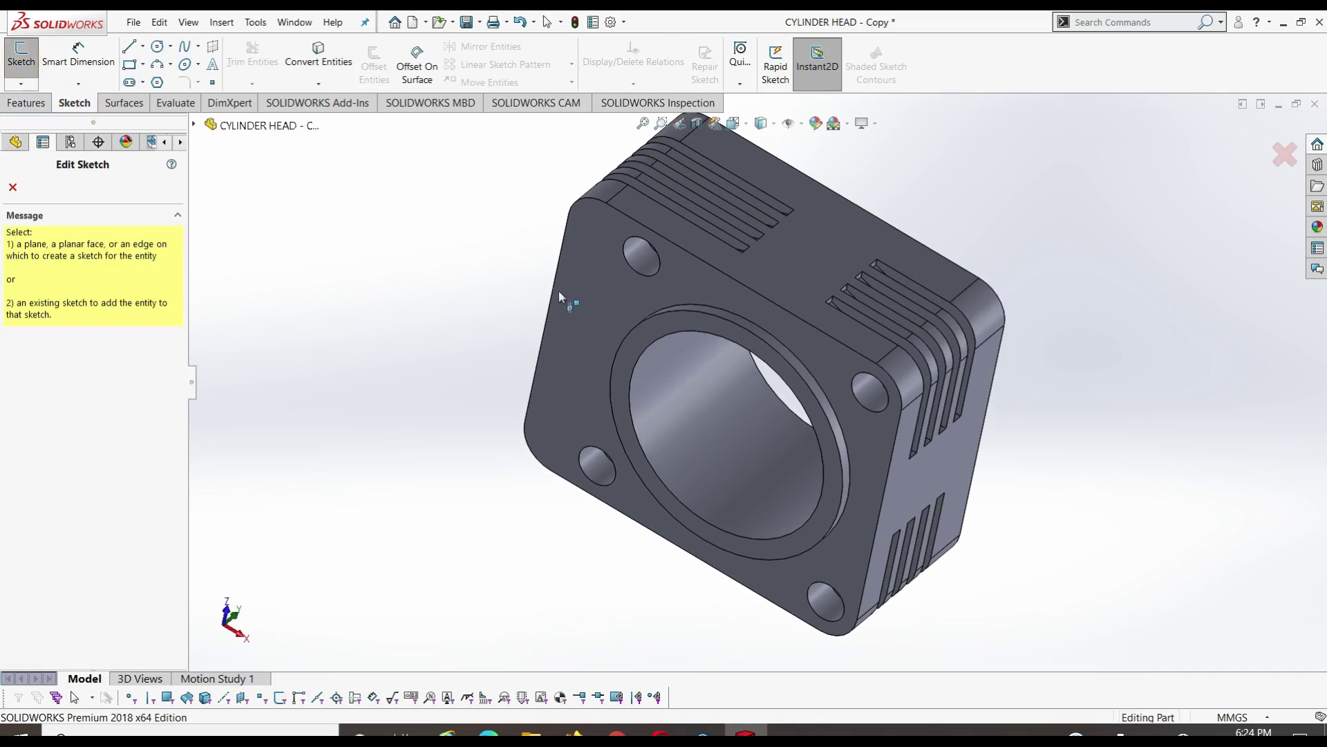
pyautogui.click(654, 329)
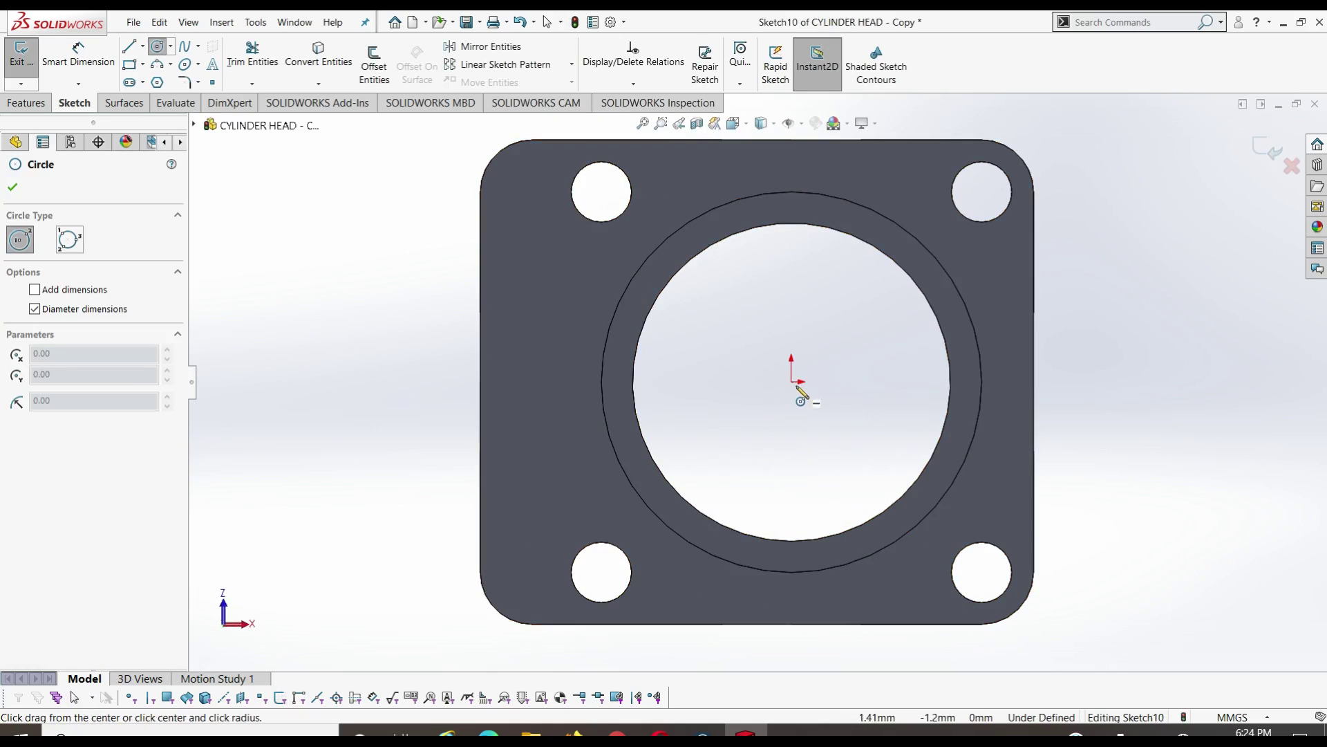
pyautogui.moveTo(792, 381); pyautogui.dragTo(863, 435)
pyautogui.press('Escape')
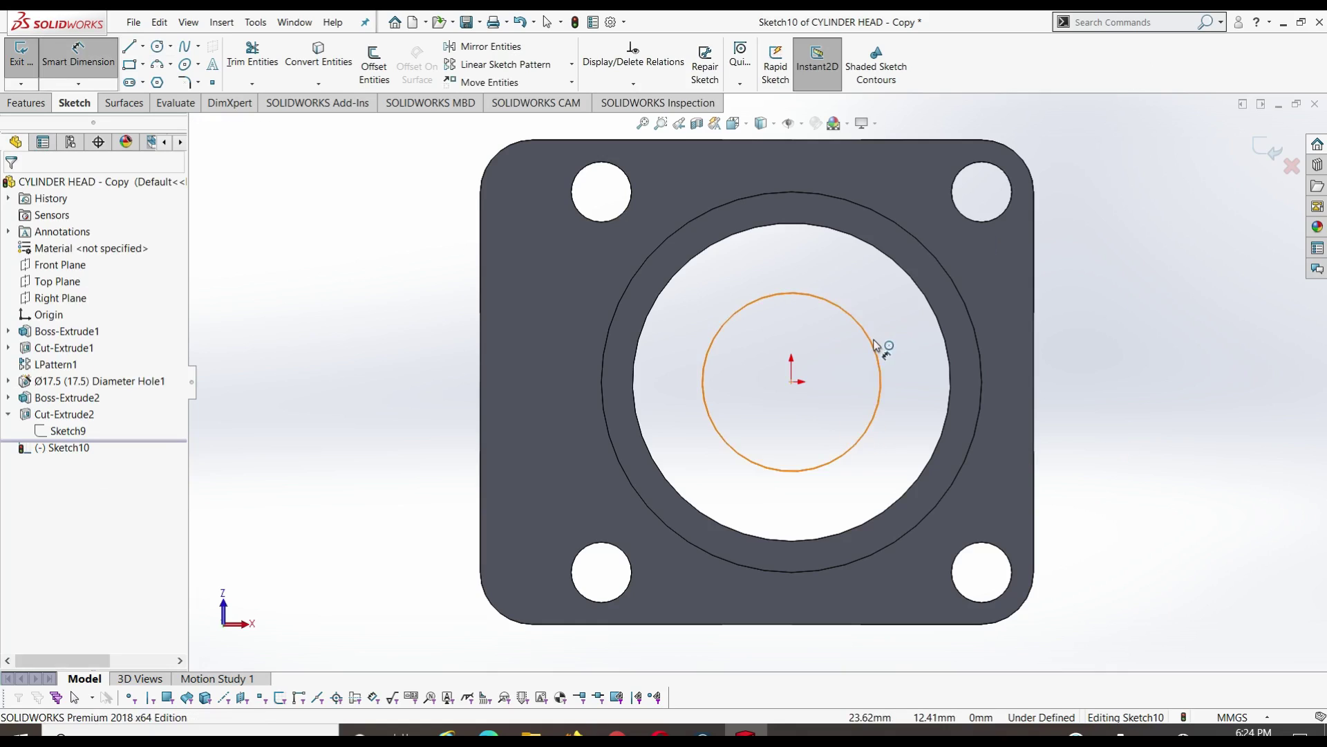
pyautogui.click(880, 347)
pyautogui.click(1106, 273)
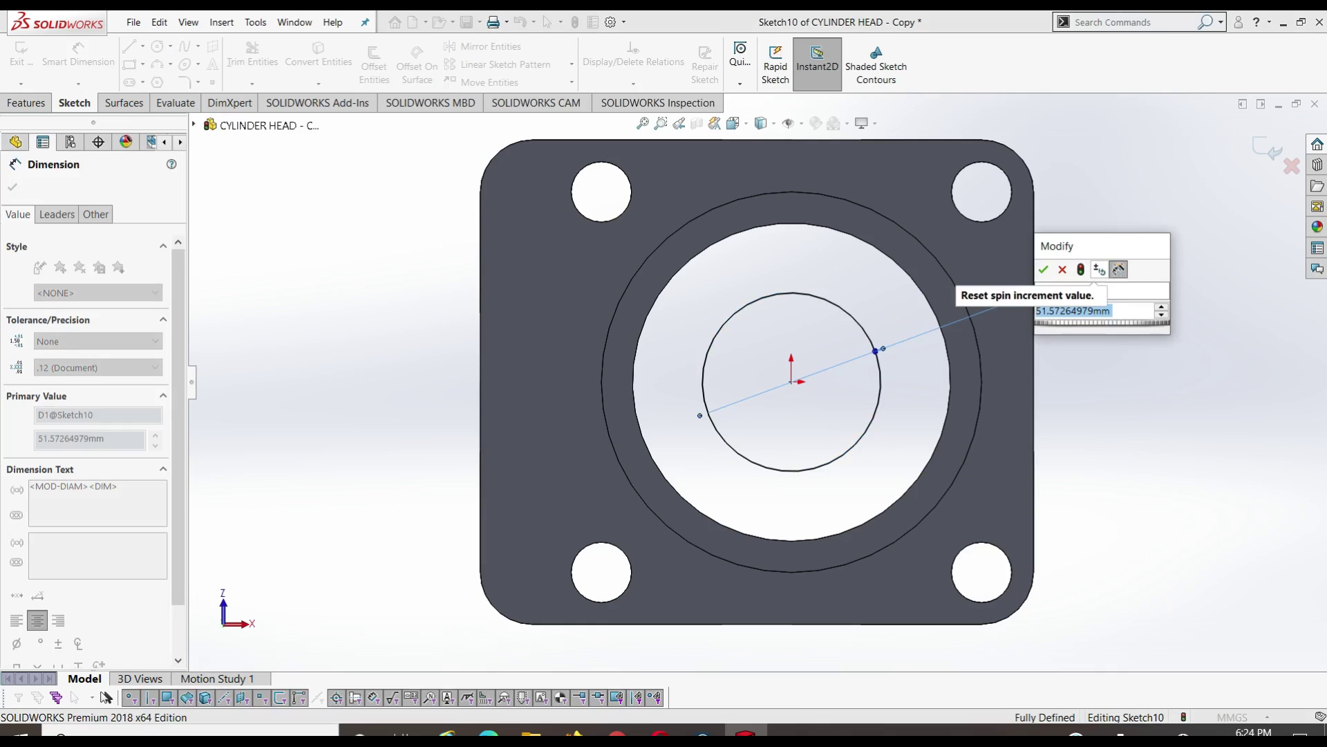
pyautogui.write('103')
pyautogui.press('Return')
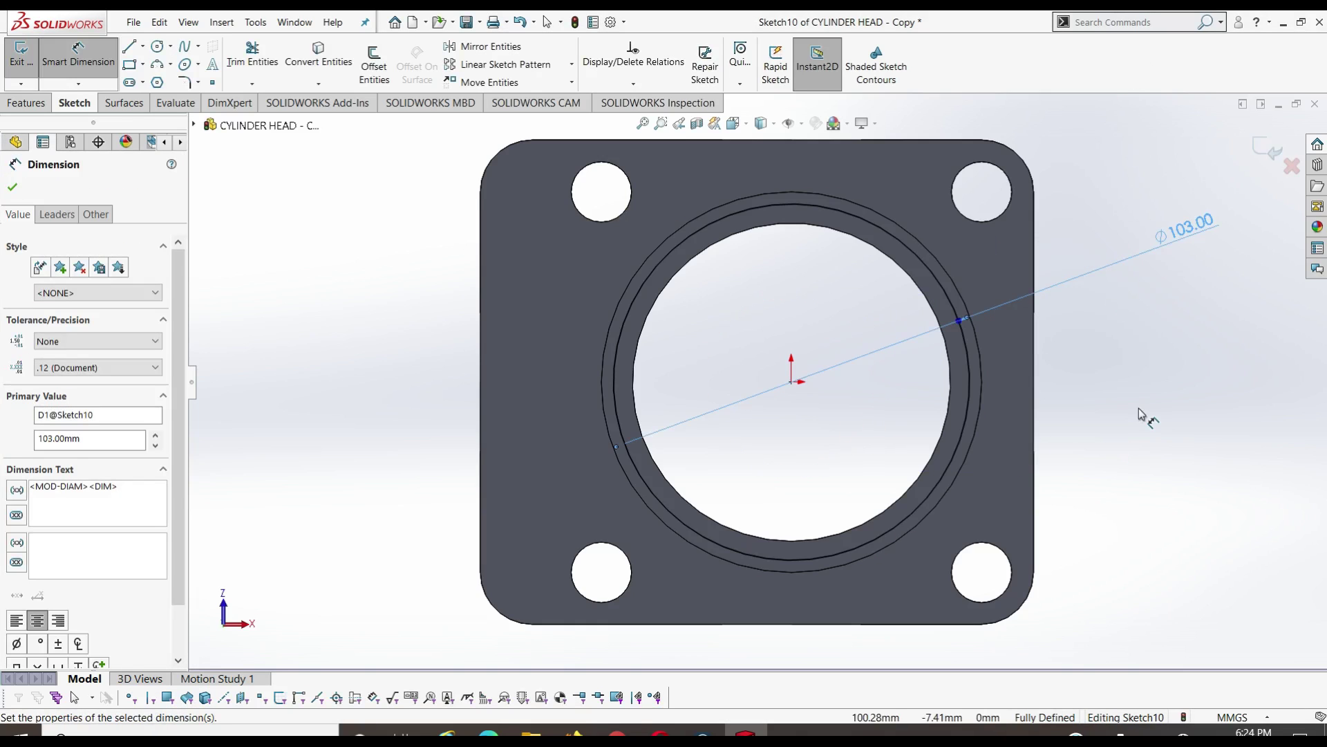
pyautogui.rightClick(1140, 409)
pyautogui.click(1293, 385)
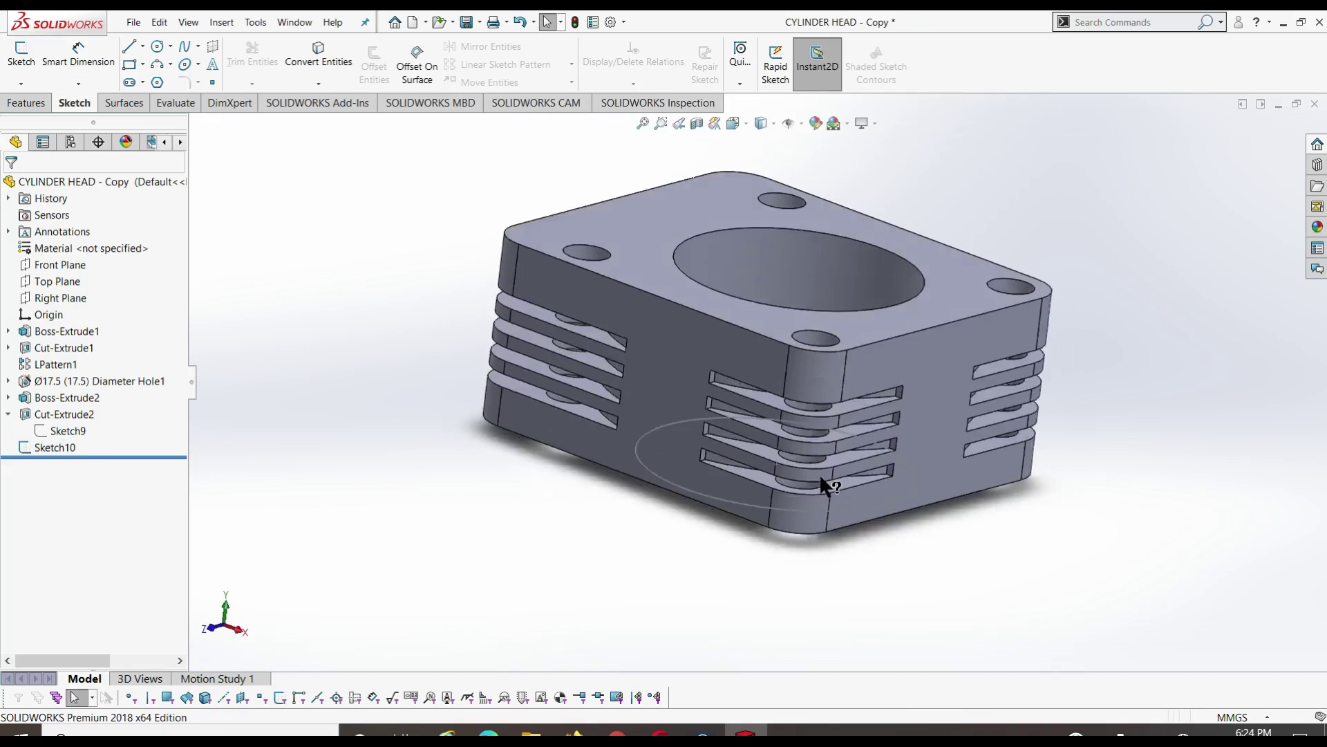
# Step: Extrude-cut Sketch10 blind 17 mm deep into the bore face
pyautogui.moveTo(629, 581)
pyautogui.mouseDown(button='middle')
pyautogui.moveTo(645, 291)
pyautogui.moveTo(562, 280)
pyautogui.mouseUp(button='middle')
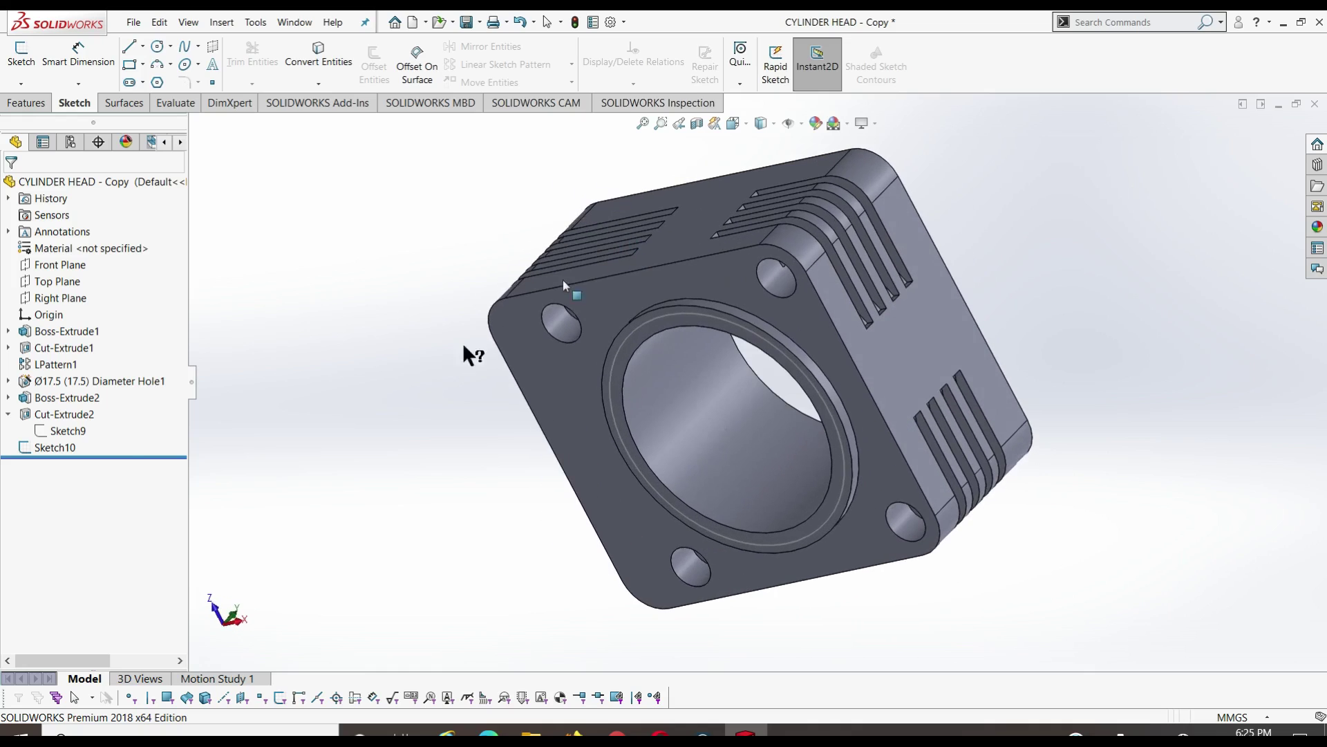
pyautogui.click(68, 446)
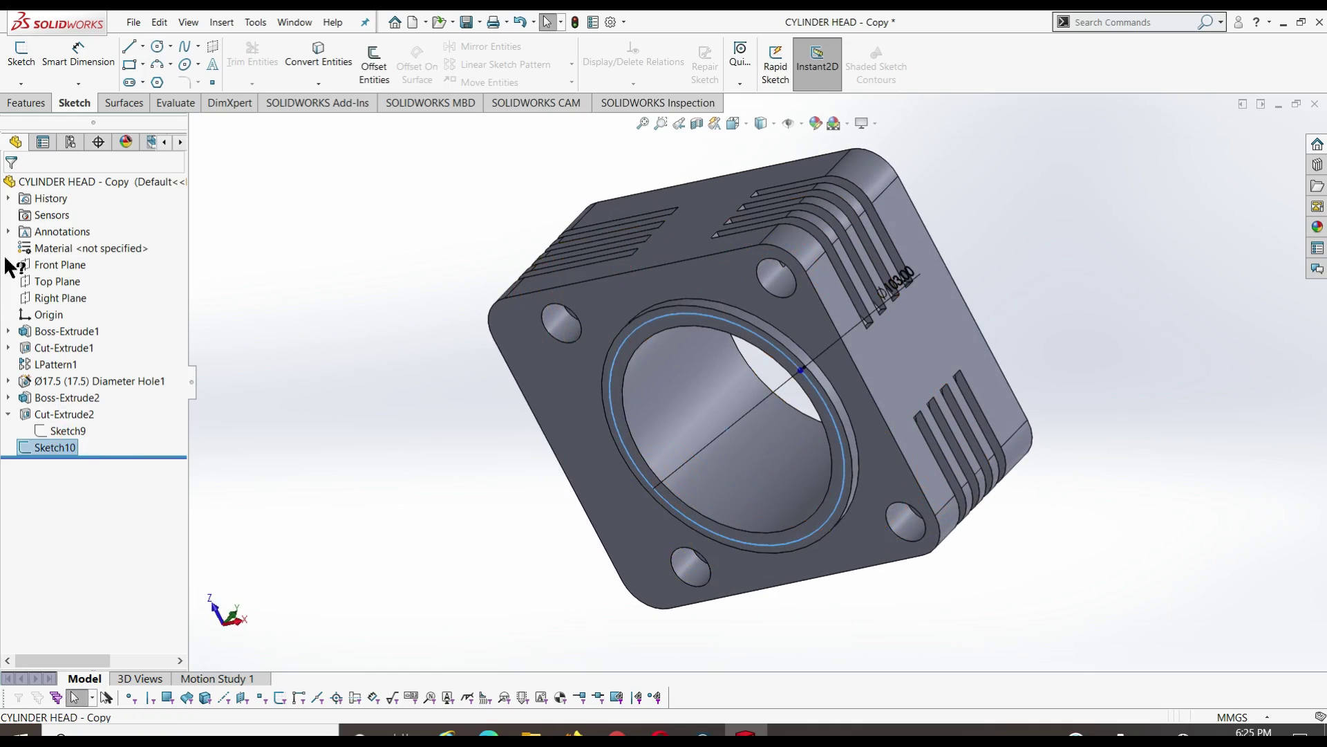
pyautogui.click(28, 102)
pyautogui.click(238, 66)
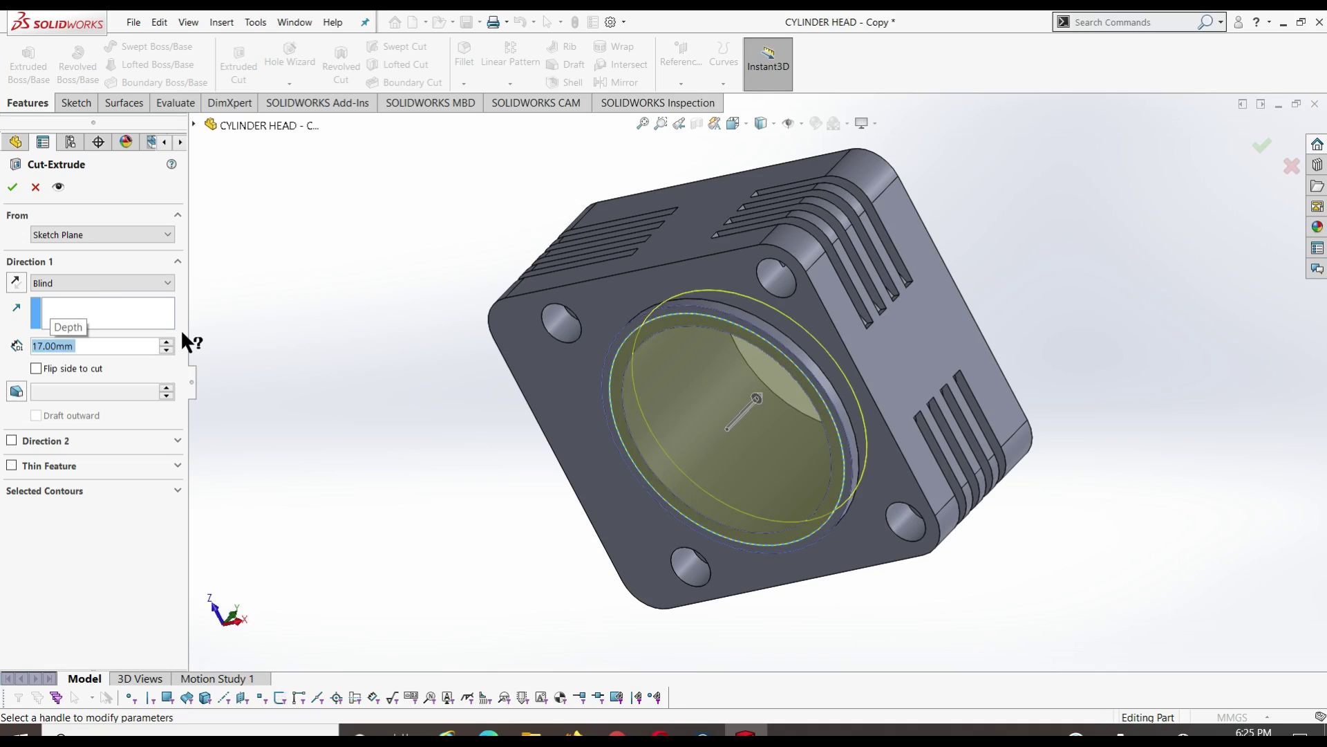
pyautogui.press('Return')
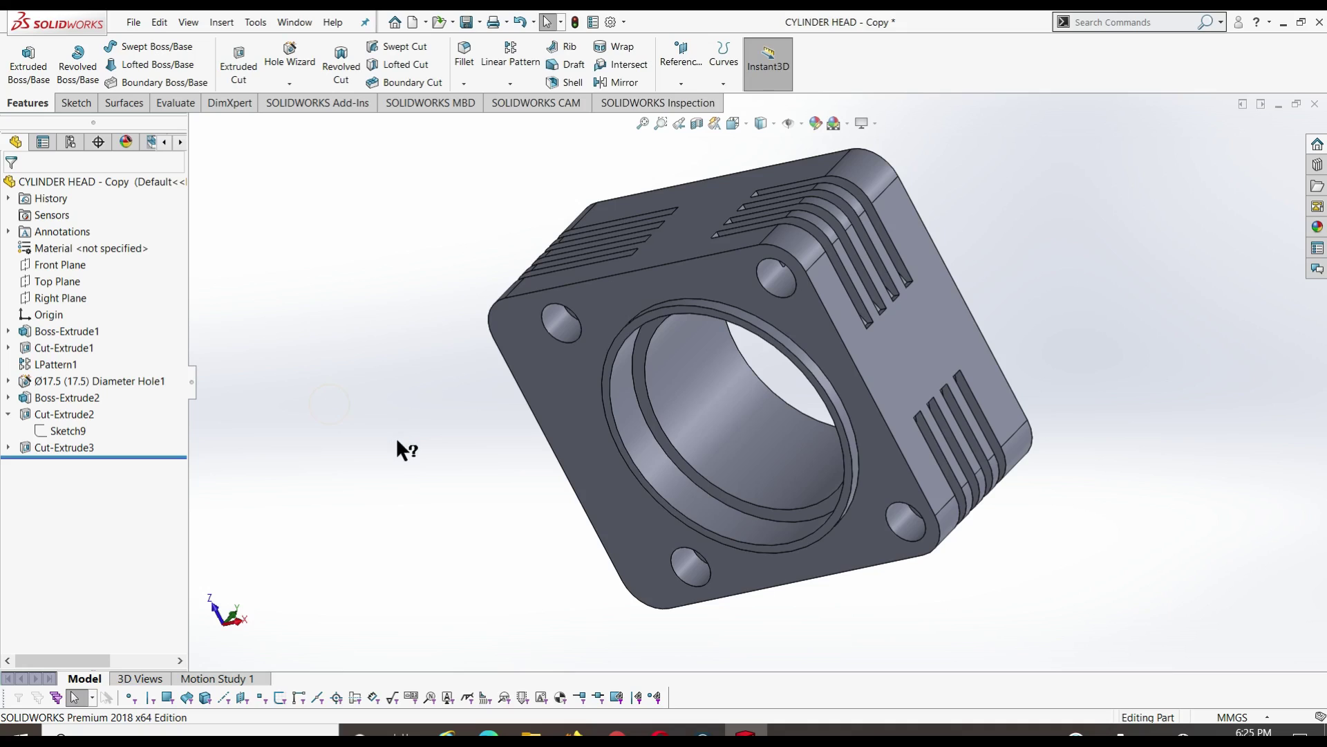
pyautogui.moveTo(397, 450); pyautogui.dragTo(419, 348, button='middle')
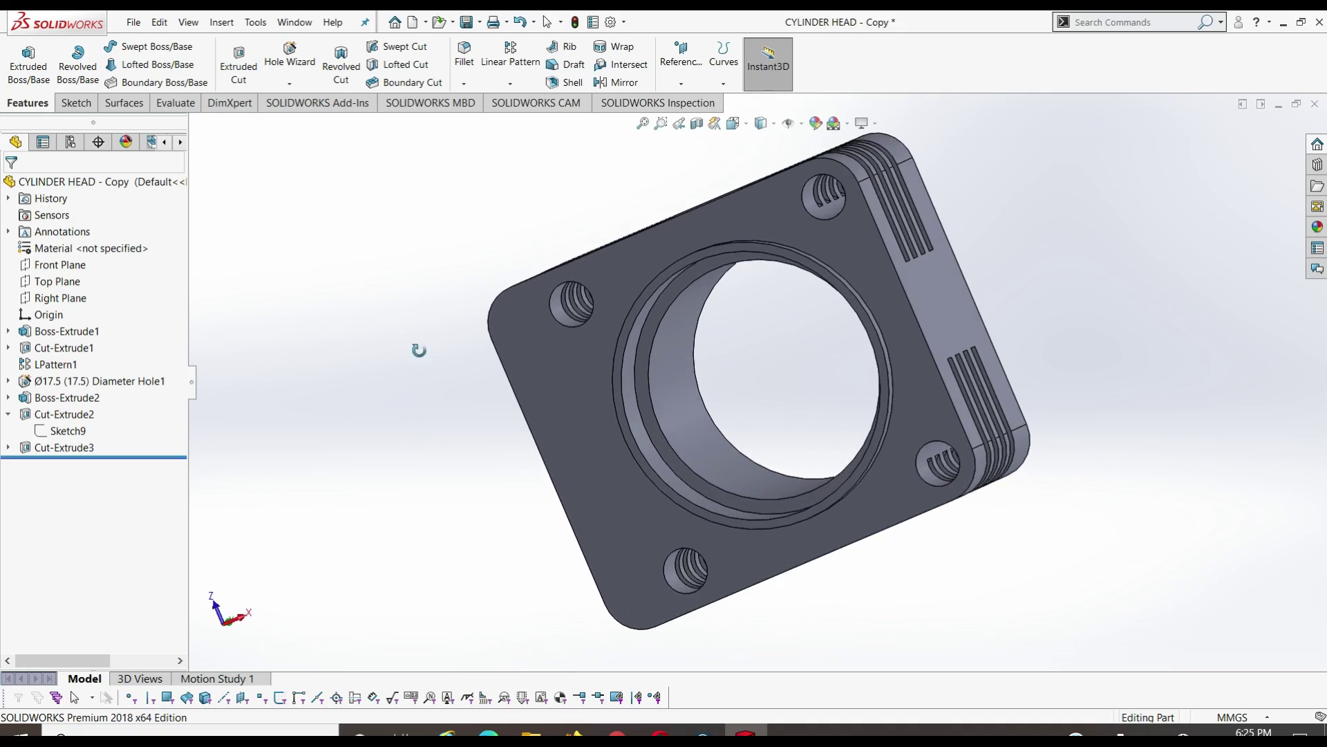
# Step: Chamfer the inner bore edge 3 mm at 45°
pyautogui.moveTo(419, 350); pyautogui.dragTo(474, 212, button='middle')
pyautogui.click(464, 85)
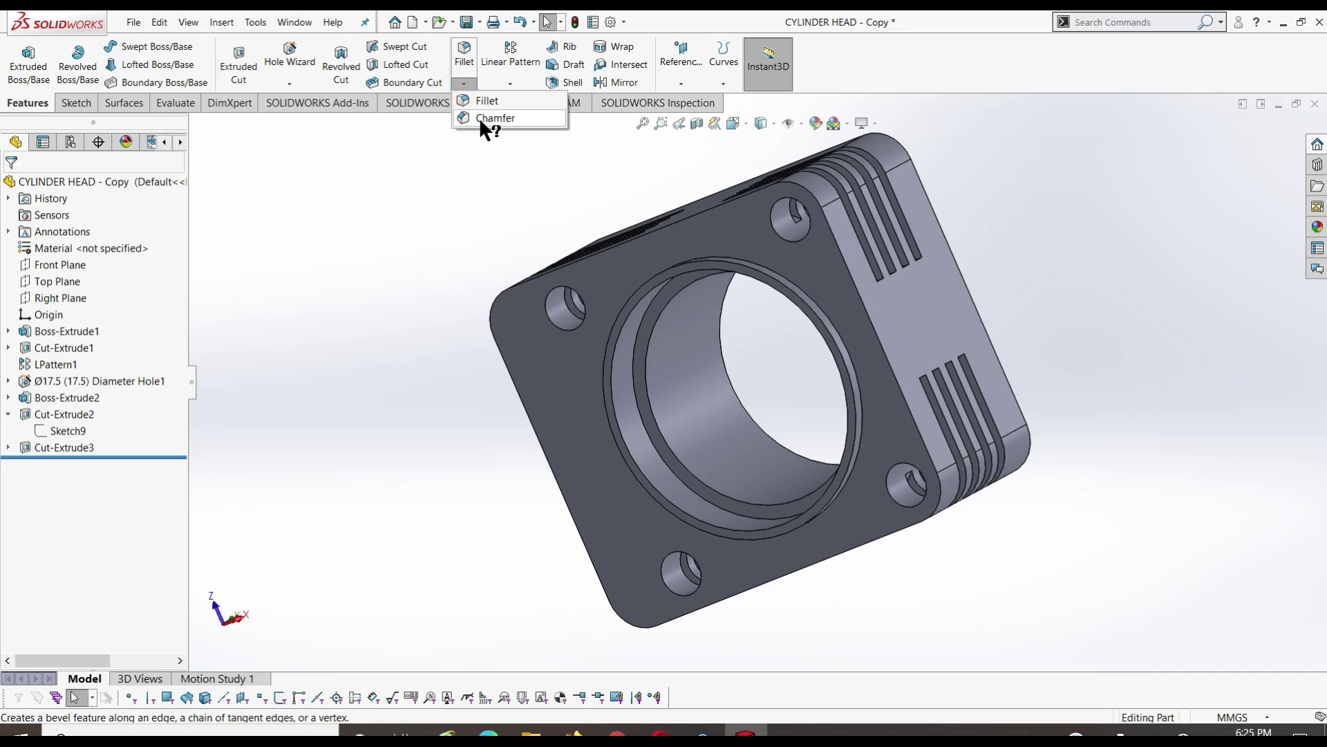
pyautogui.click(479, 118)
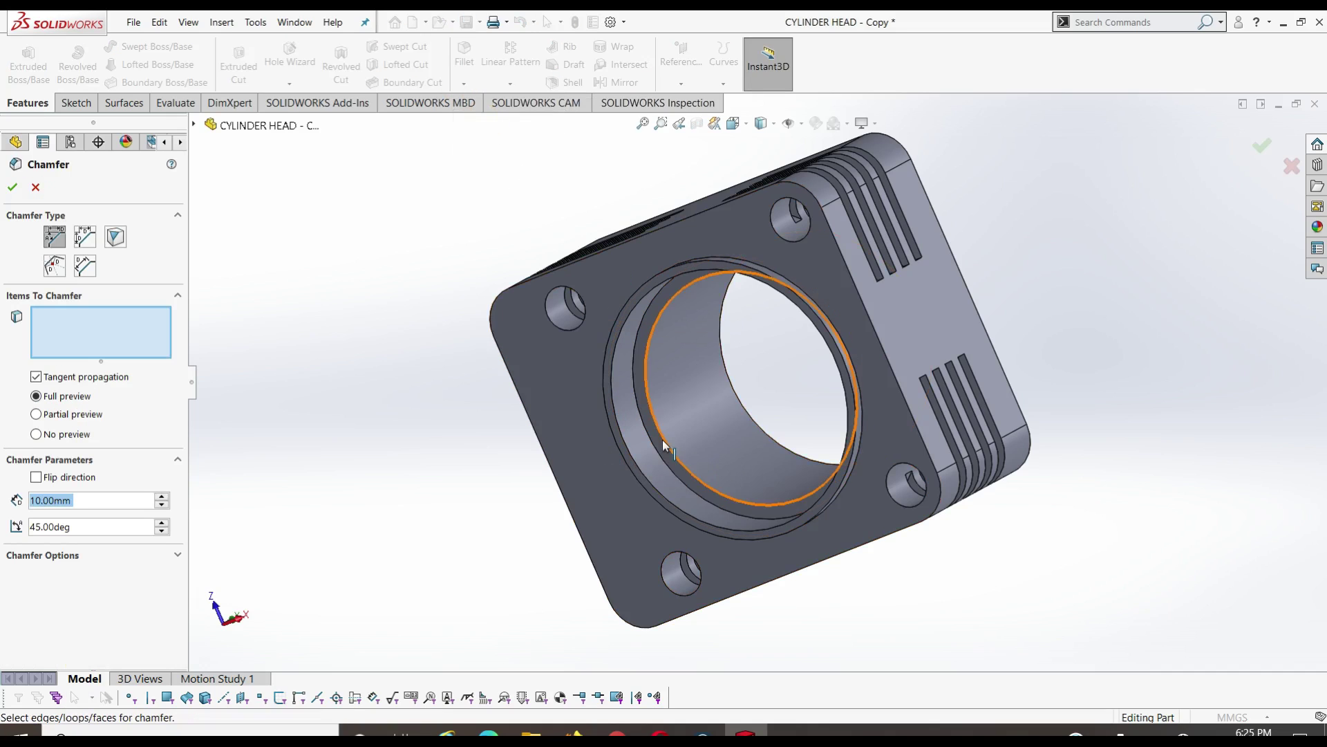
pyautogui.click(686, 459)
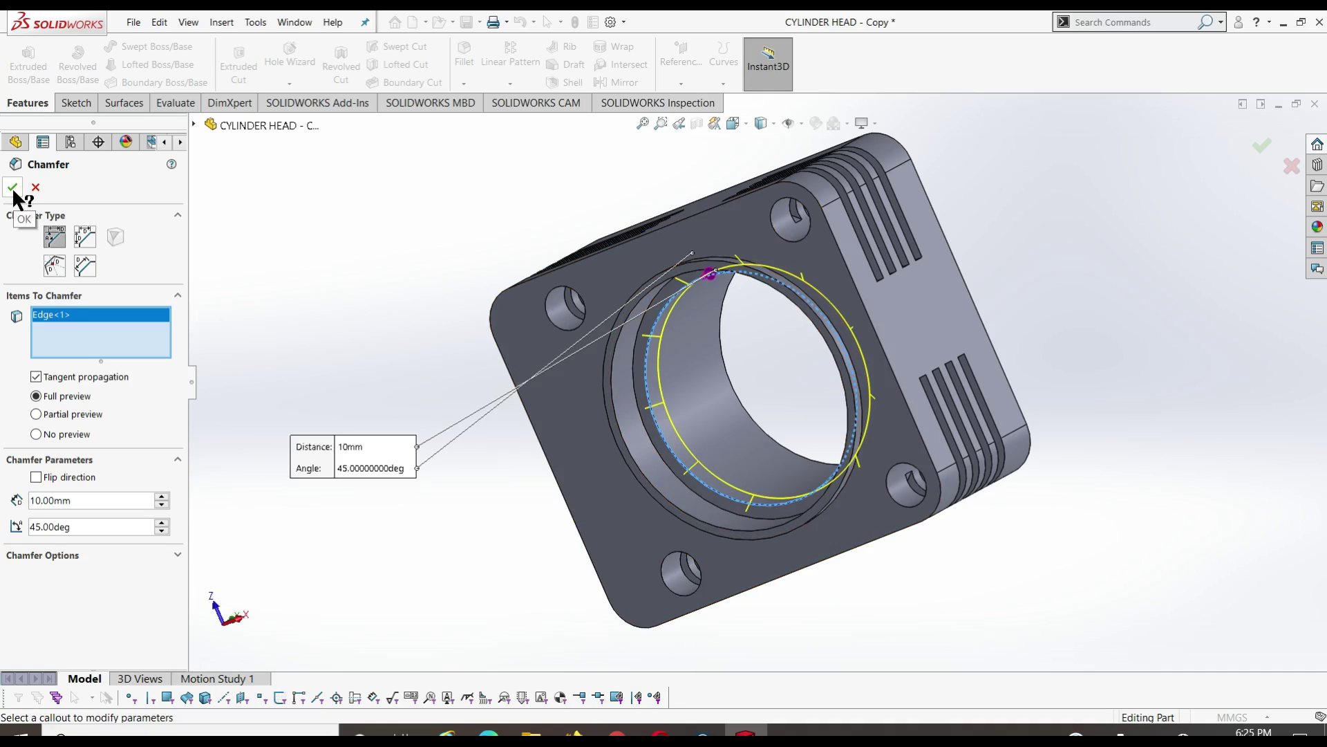
pyautogui.click(86, 499)
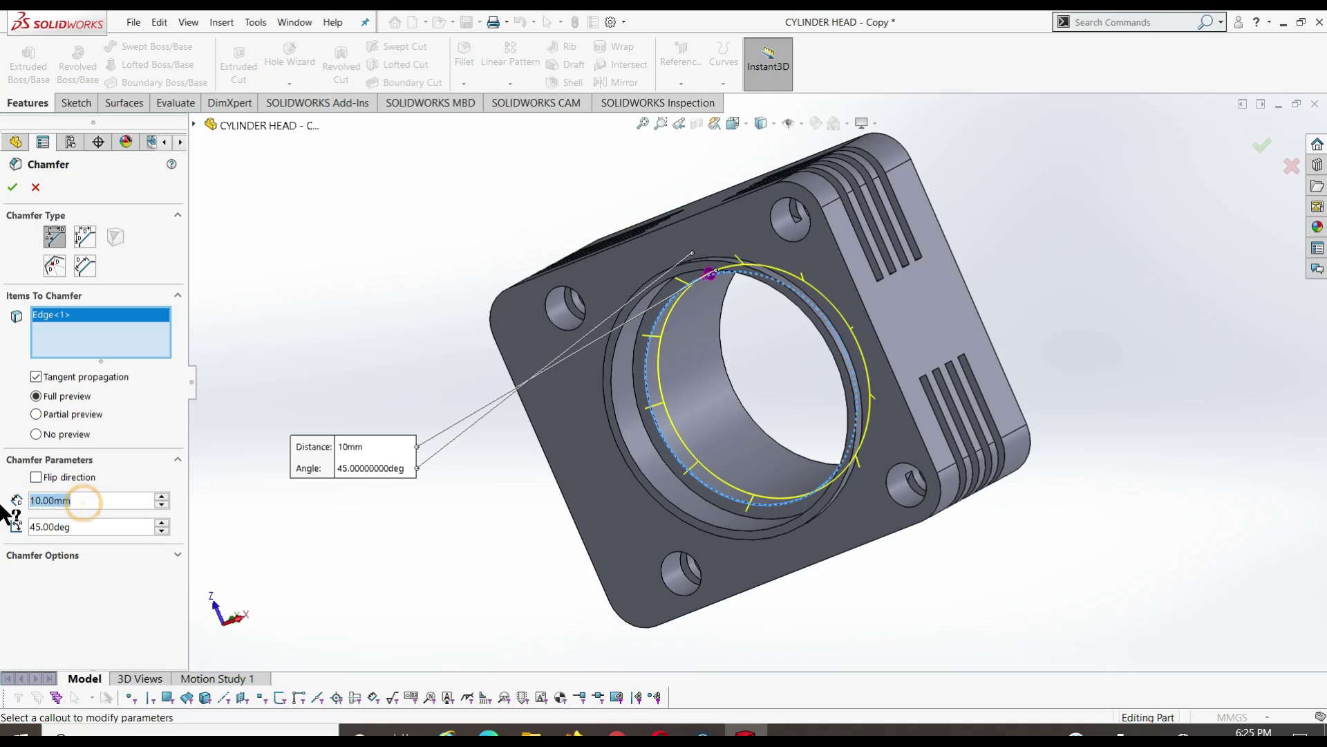
pyautogui.write('3')
pyautogui.press('Tab')
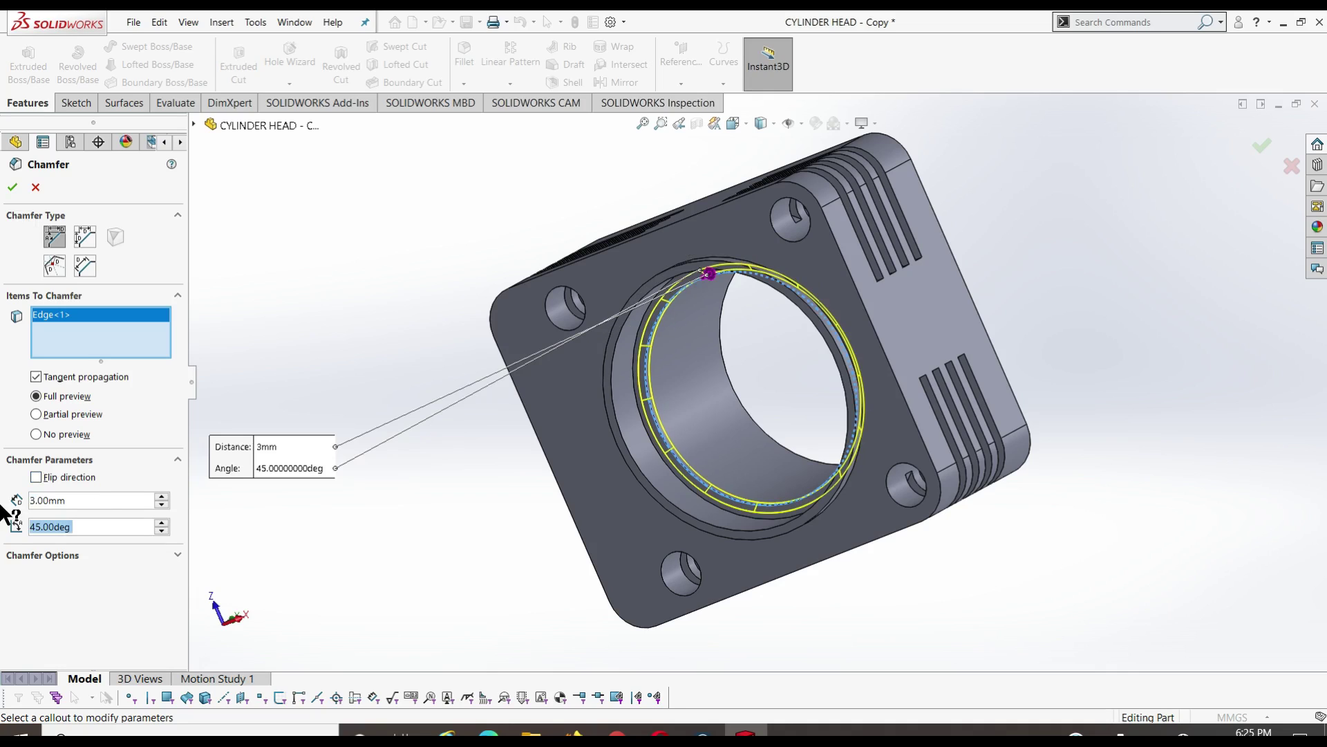
pyautogui.click(12, 186)
pyautogui.click(334, 329)
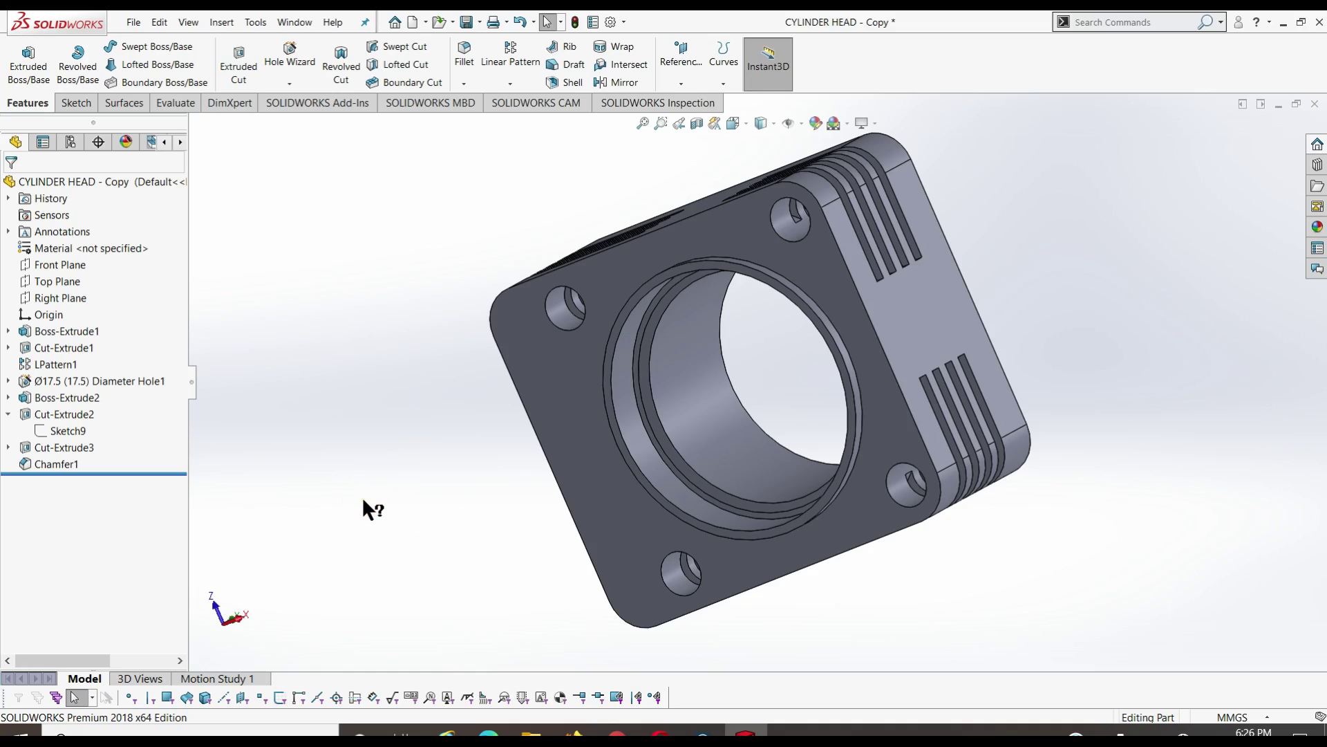
pyautogui.hotkey('ctrl', '7')
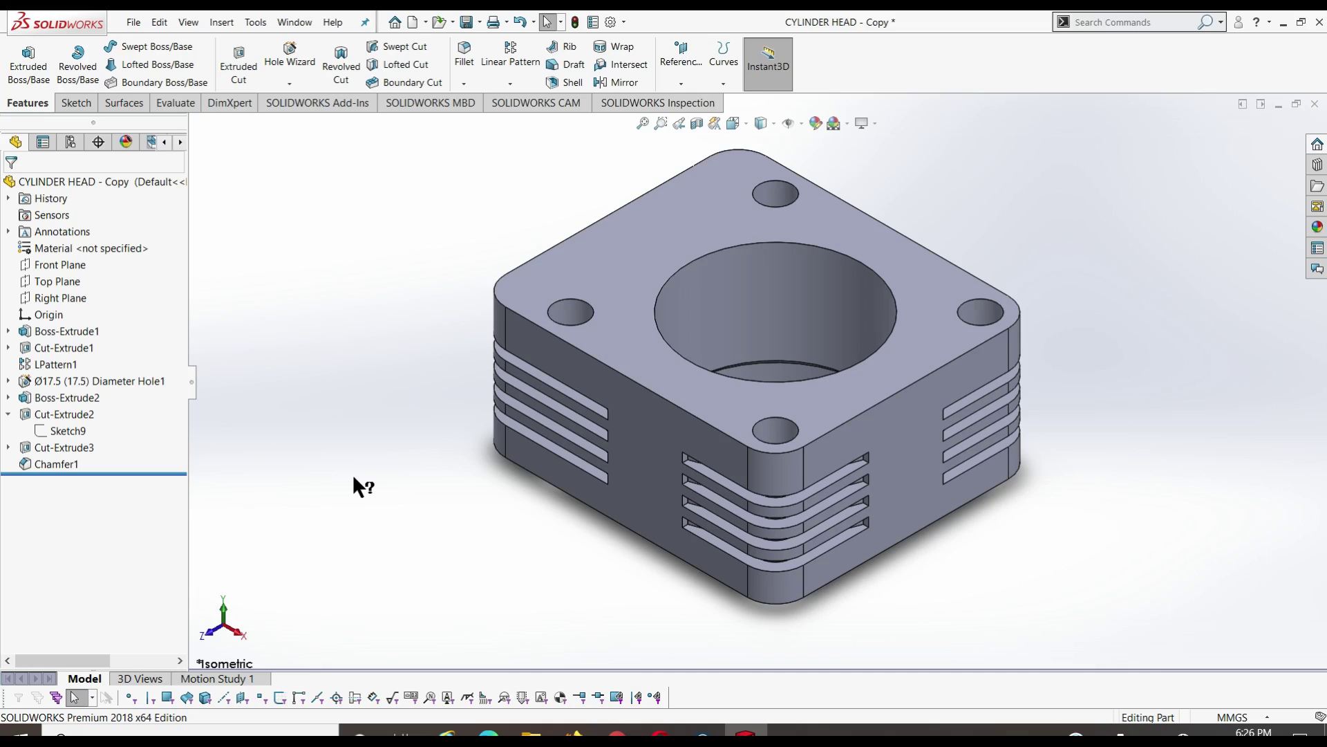
# Step: Start a sketch on the top face and draw a small circle left of the bore
pyautogui.click(75, 102)
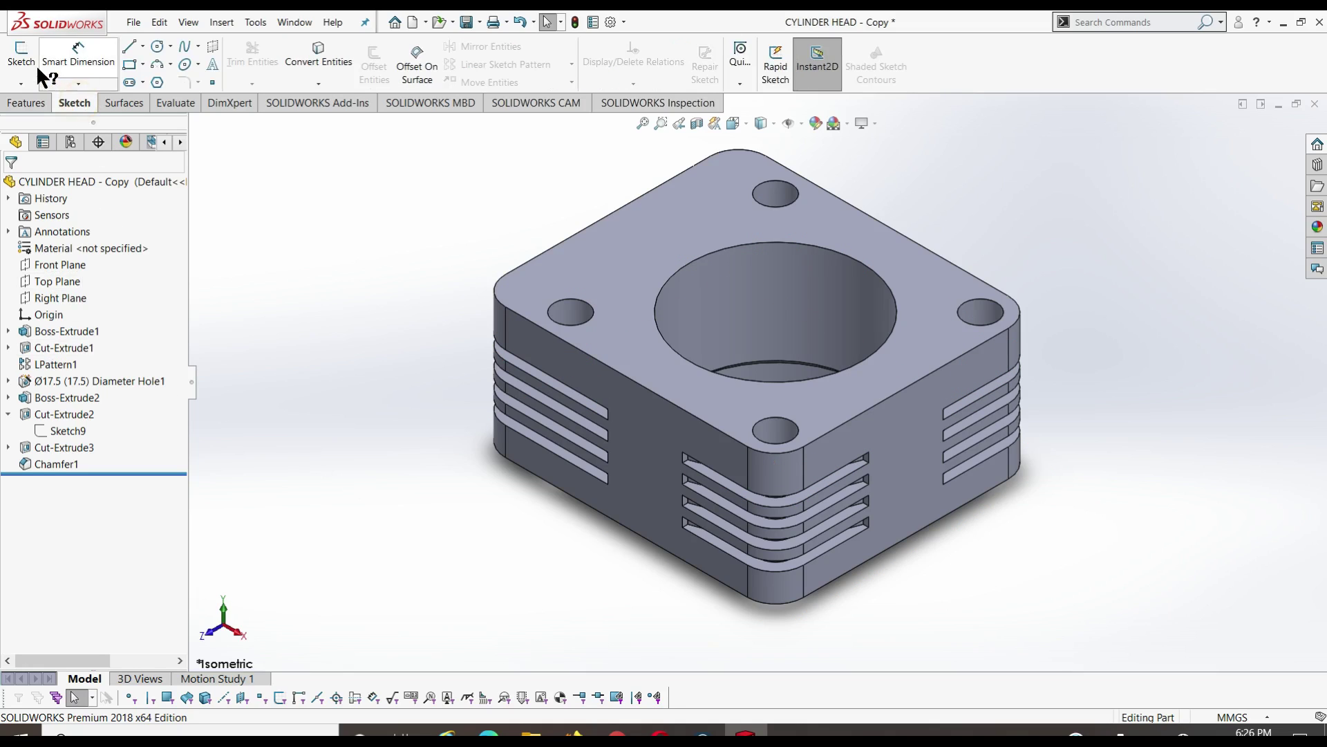
pyautogui.click(21, 54)
pyautogui.click(616, 263)
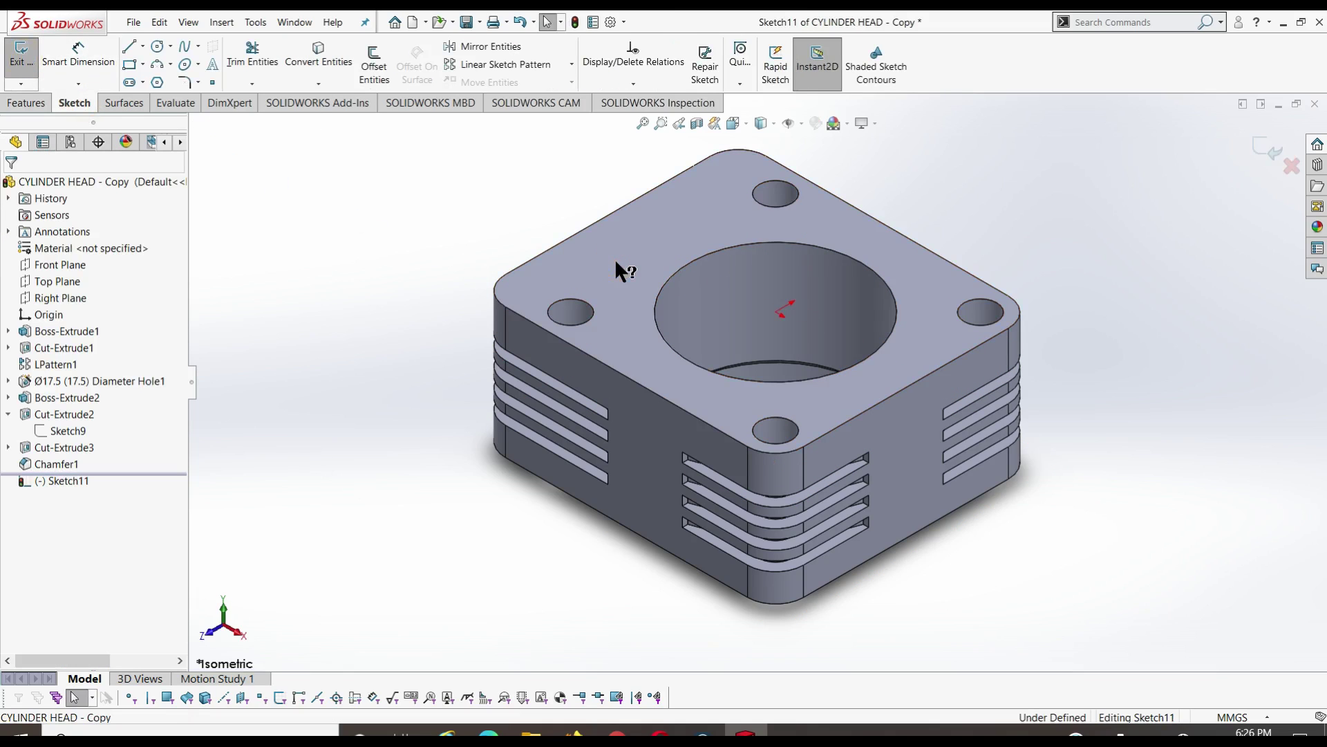
pyautogui.hotkey('ctrl', '8')
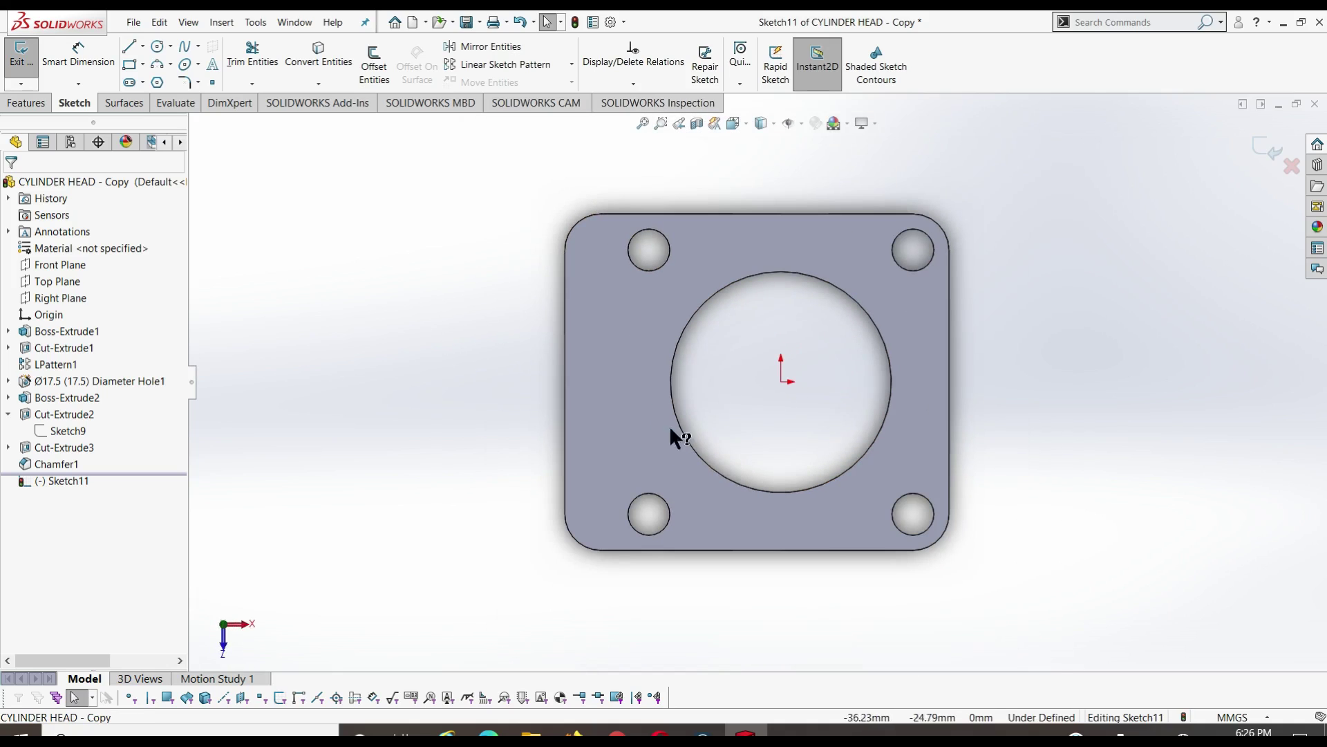
pyautogui.moveTo(401, 391); pyautogui.dragTo(510, 411, button='right')
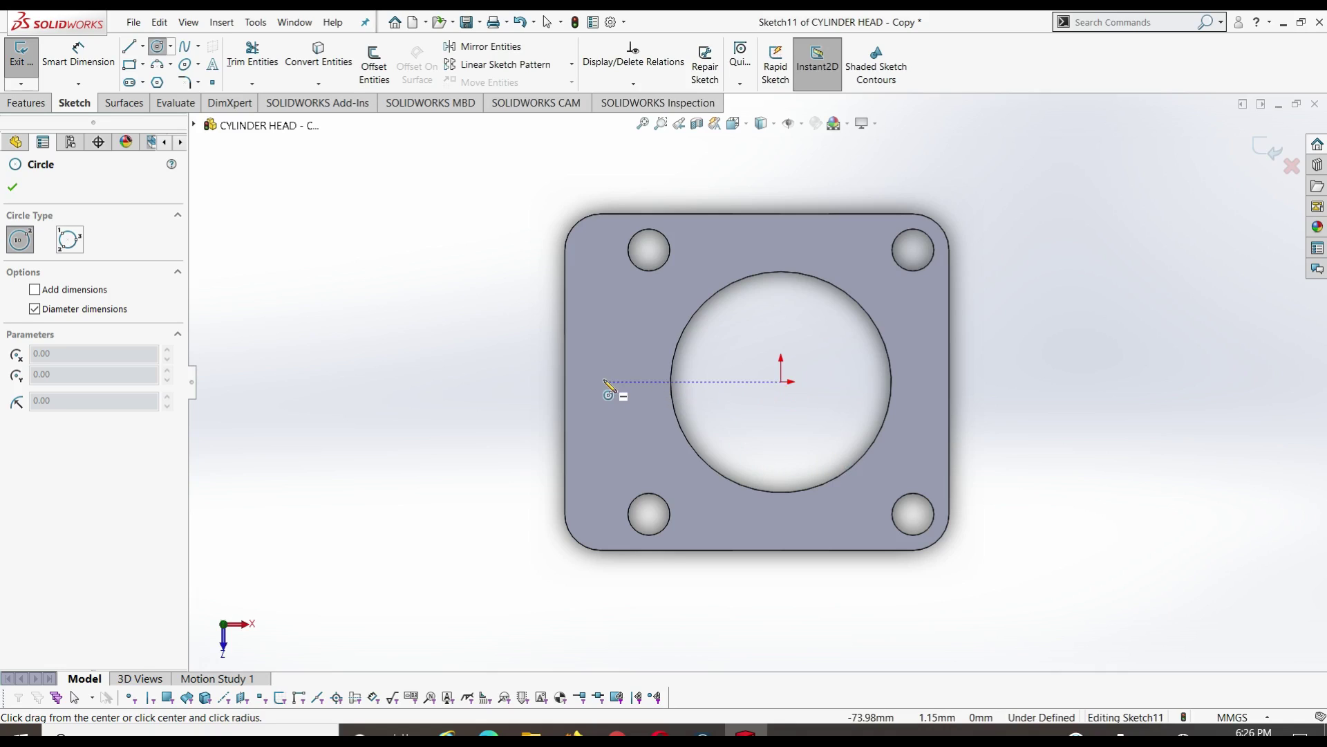
pyautogui.moveTo(607, 384); pyautogui.dragTo(617, 386)
pyautogui.moveTo(605, 385); pyautogui.dragTo(420, 231, button='right')
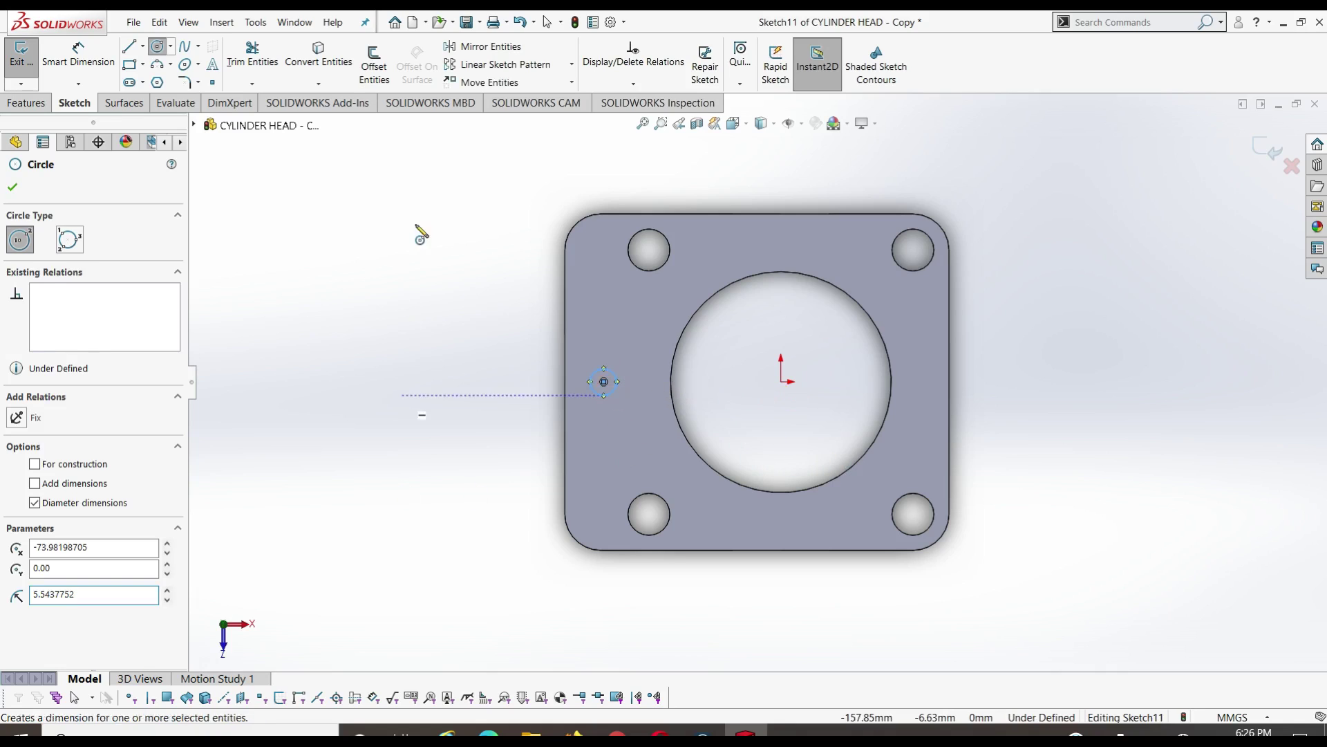
# Step: Dimension the circle 65 mm from the origin with a Ø10 diameter
pyautogui.click(603, 382)
pyautogui.click(781, 381)
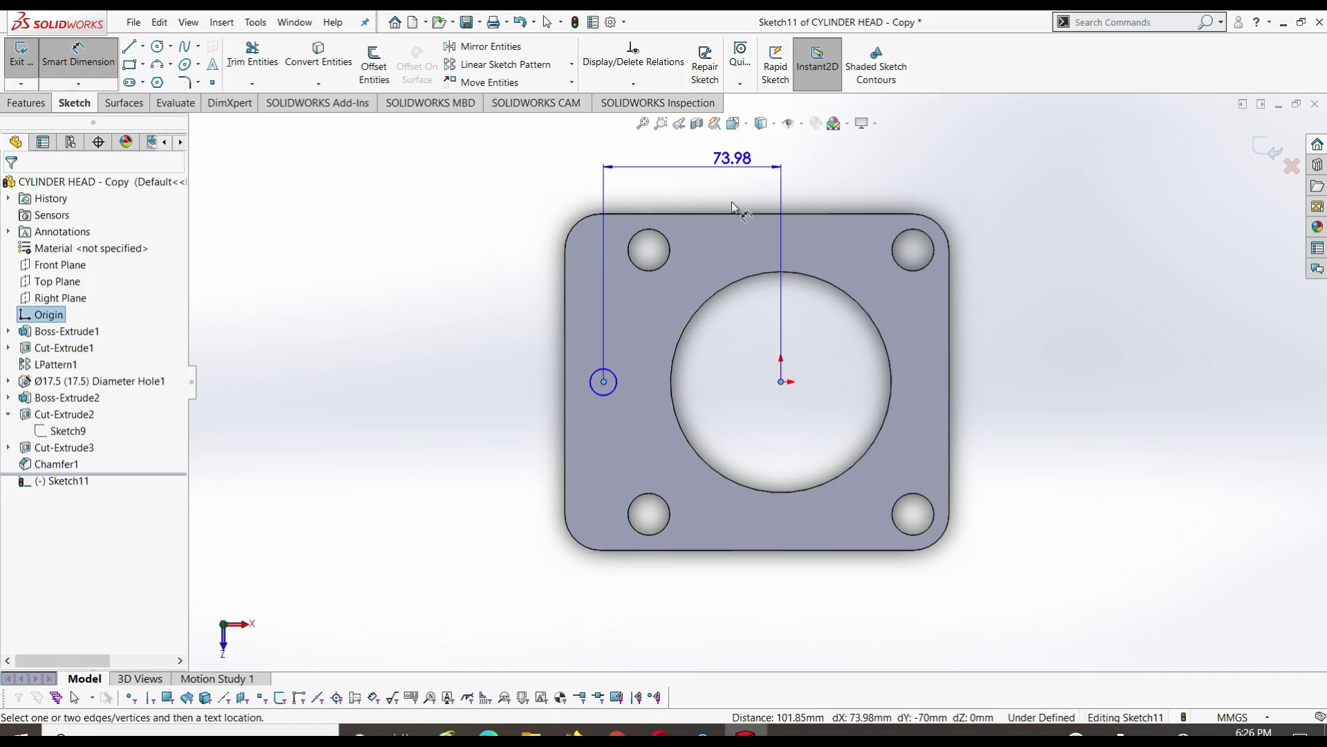
pyautogui.click(728, 197)
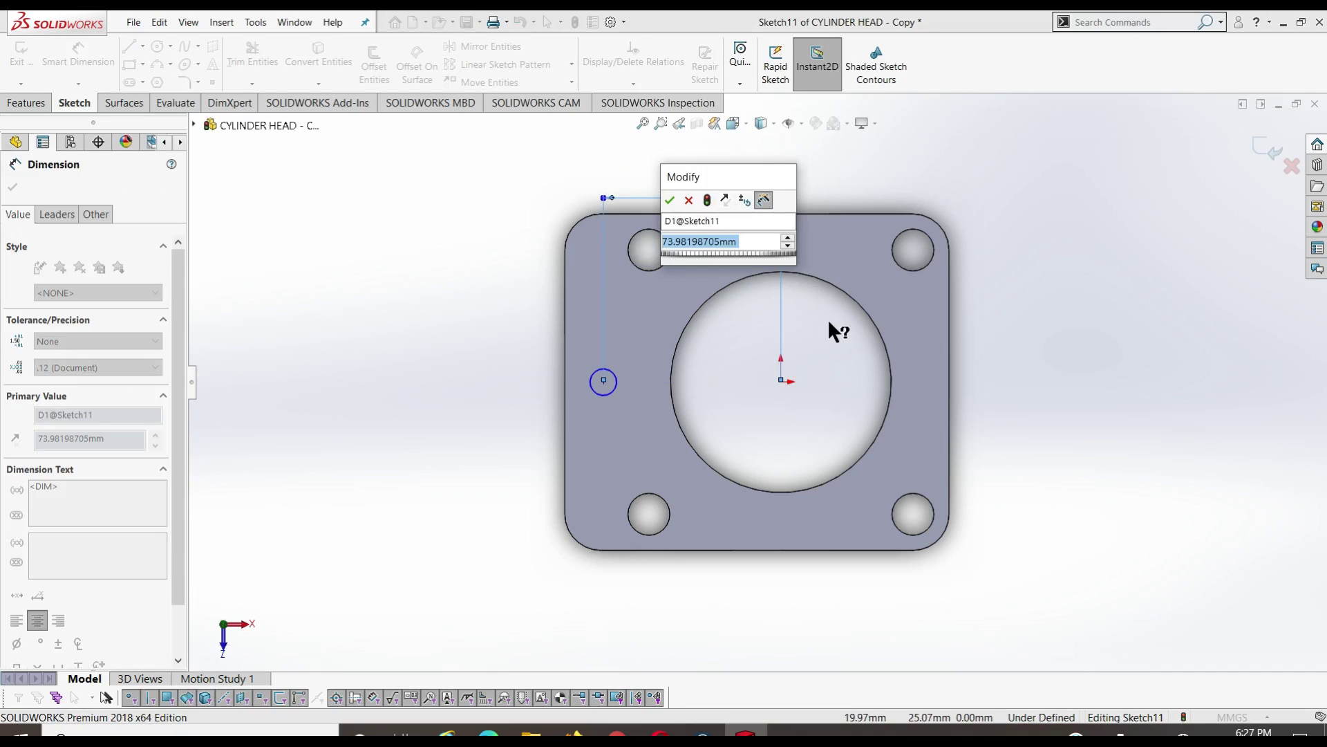
pyautogui.write('65')
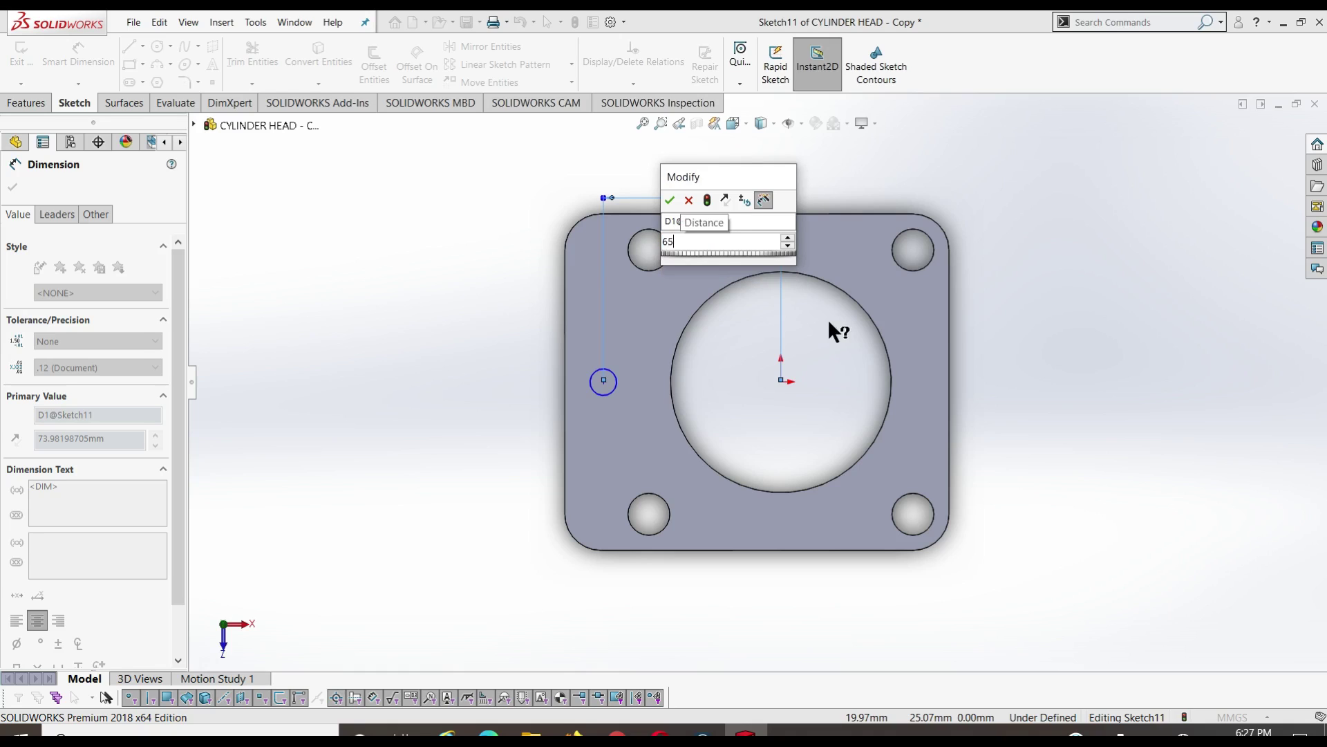
pyautogui.press('Return')
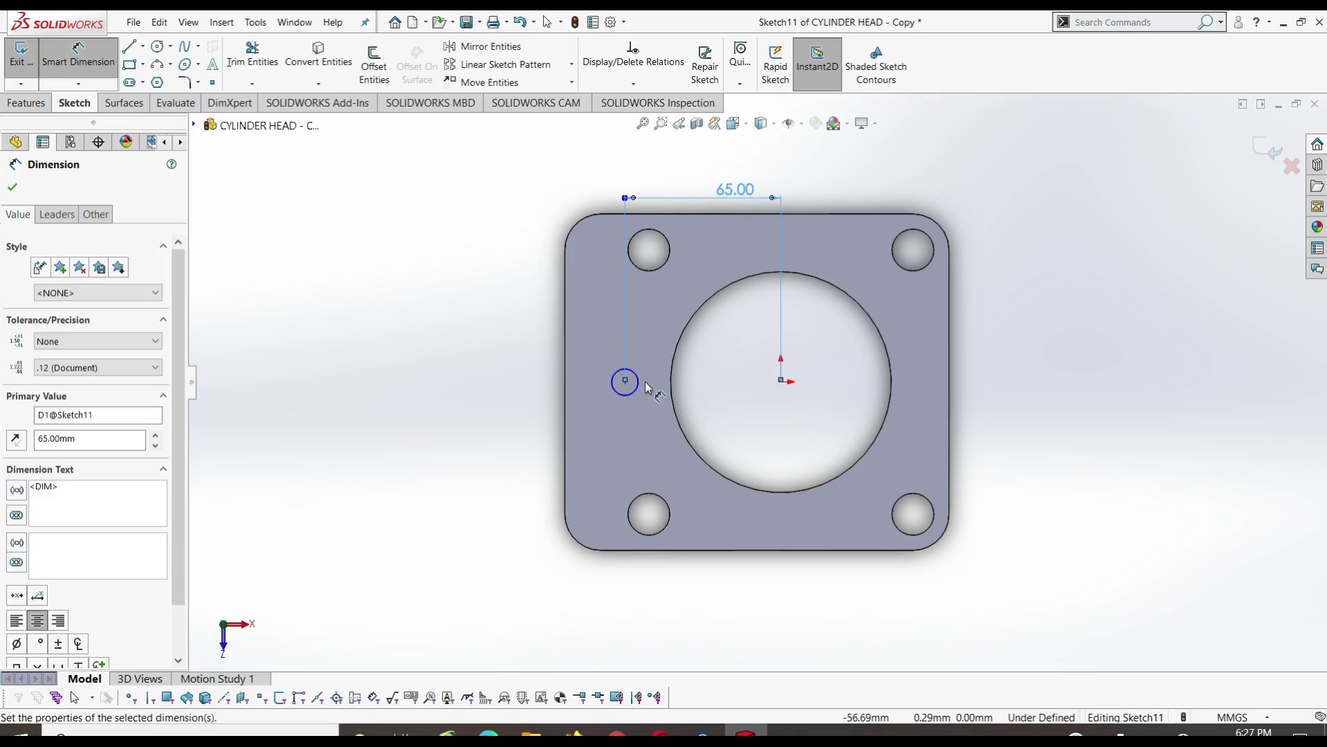
pyautogui.click(638, 382)
pyautogui.click(647, 349)
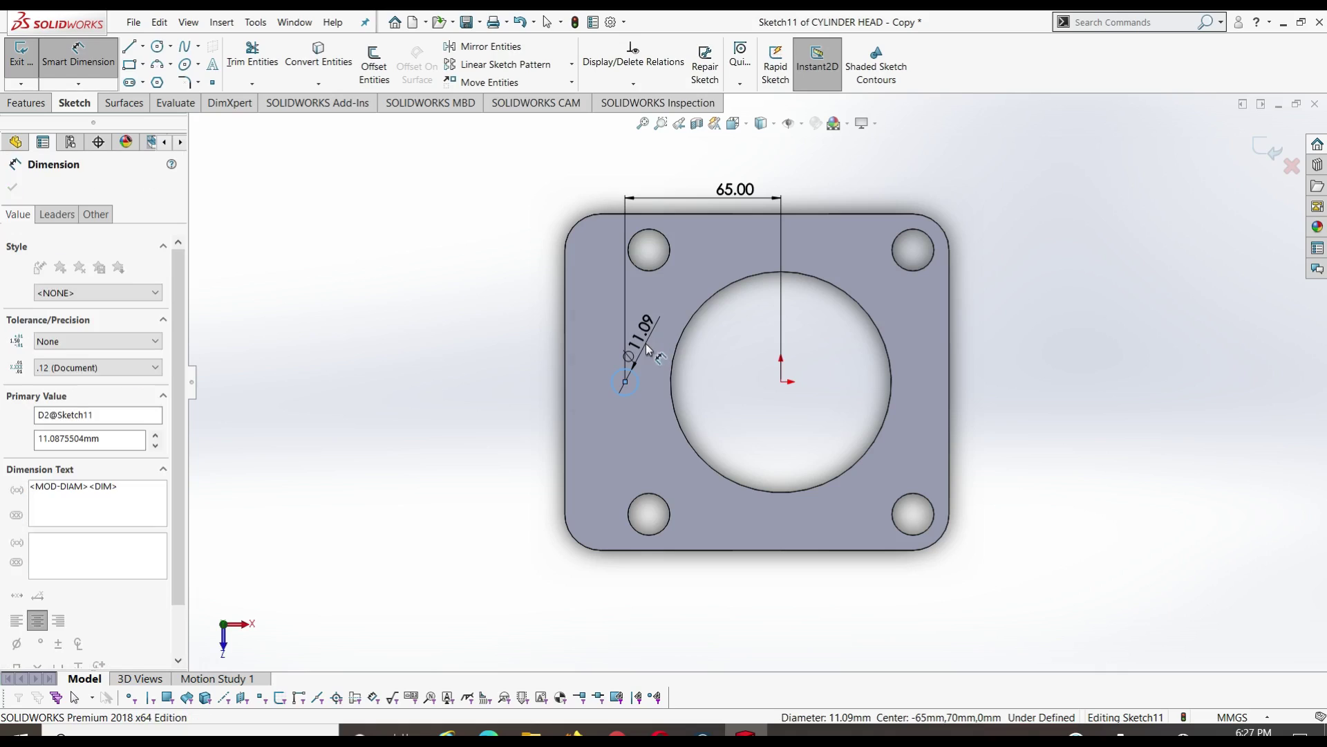
pyautogui.write('10')
pyautogui.press('Return')
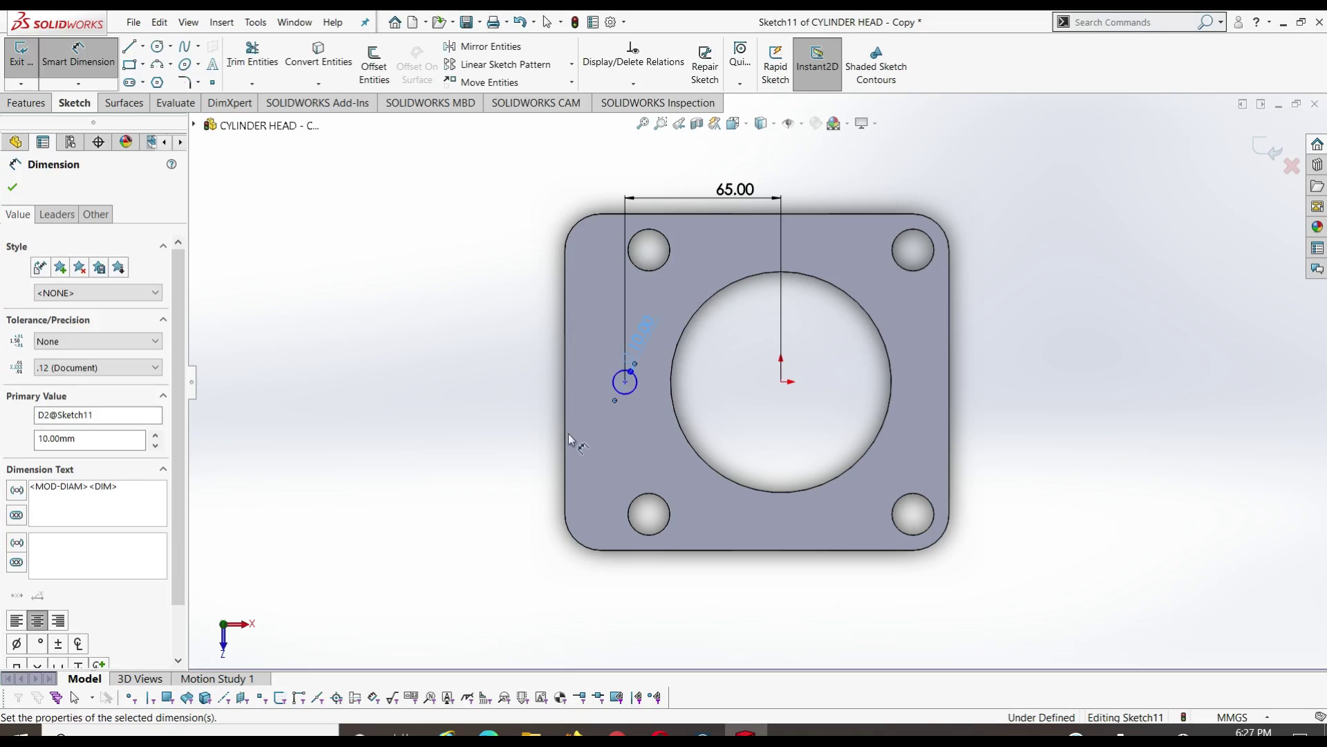
# Step: Add a Horizontal relation between the circle centre and the origin
pyautogui.press('Escape')
pyautogui.click(626, 382)
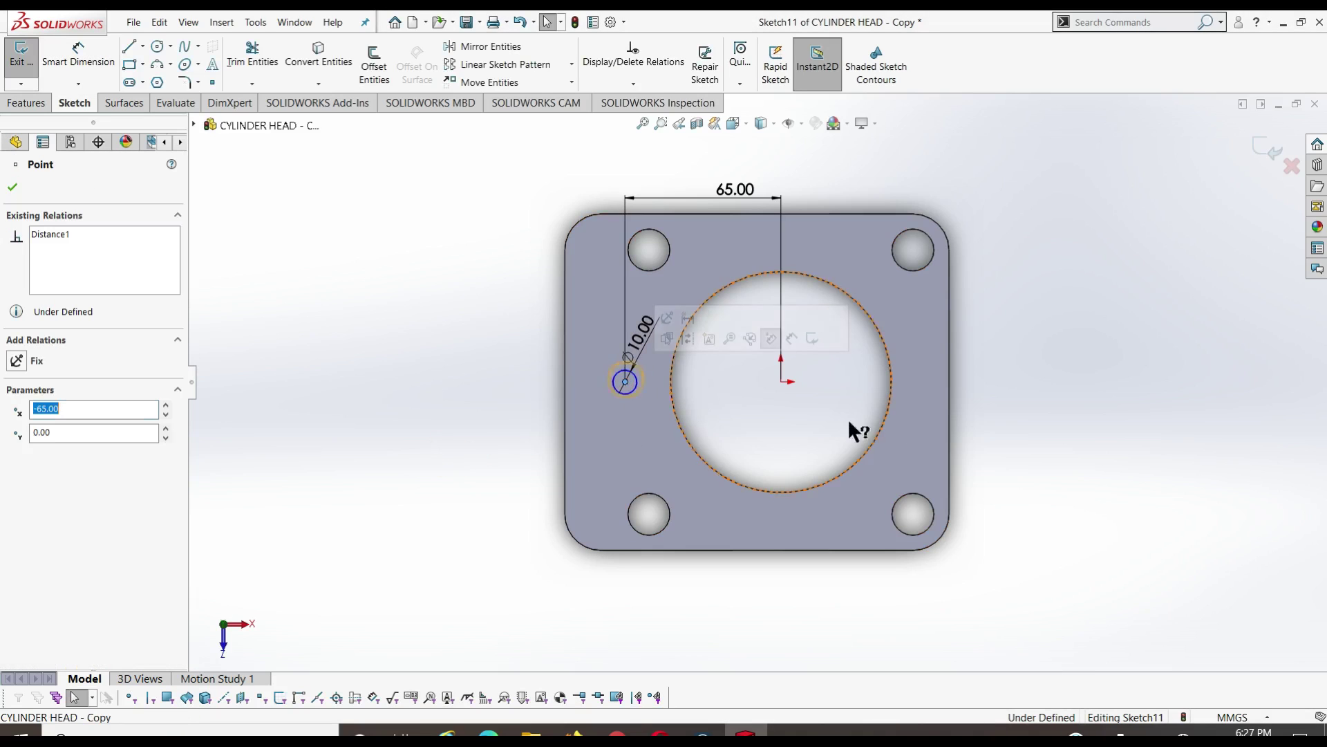
pyautogui.keyDown('ctrl'); pyautogui.click(781, 381); pyautogui.keyUp('ctrl')
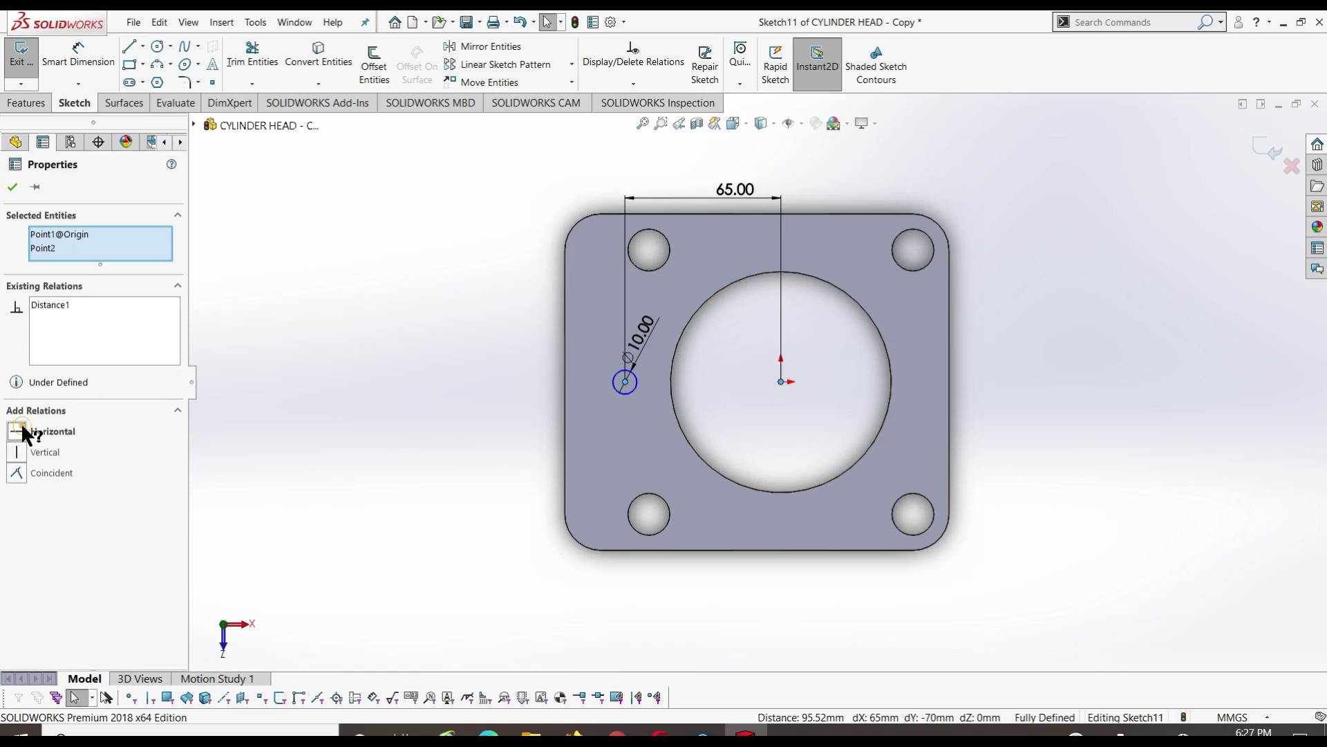
pyautogui.click(42, 431)
pyautogui.click(347, 300)
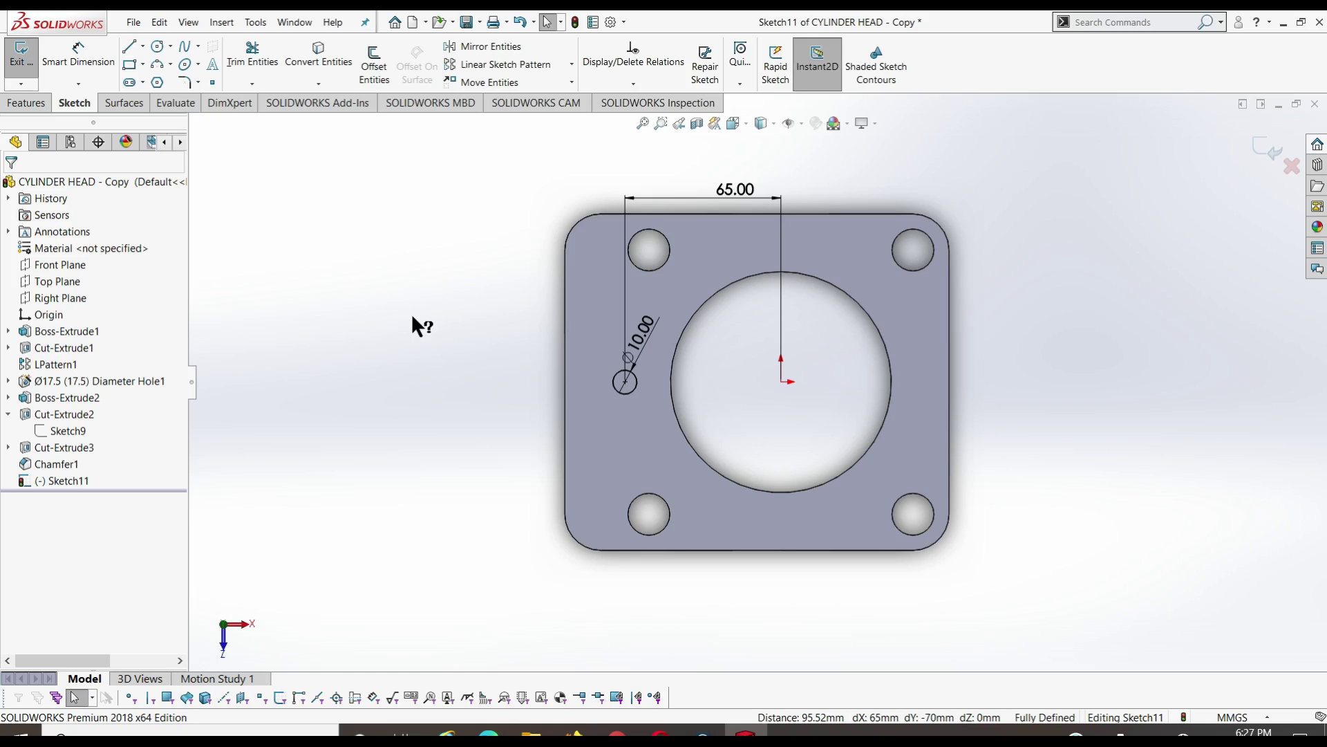
pyautogui.press('z')
pyautogui.press('z')
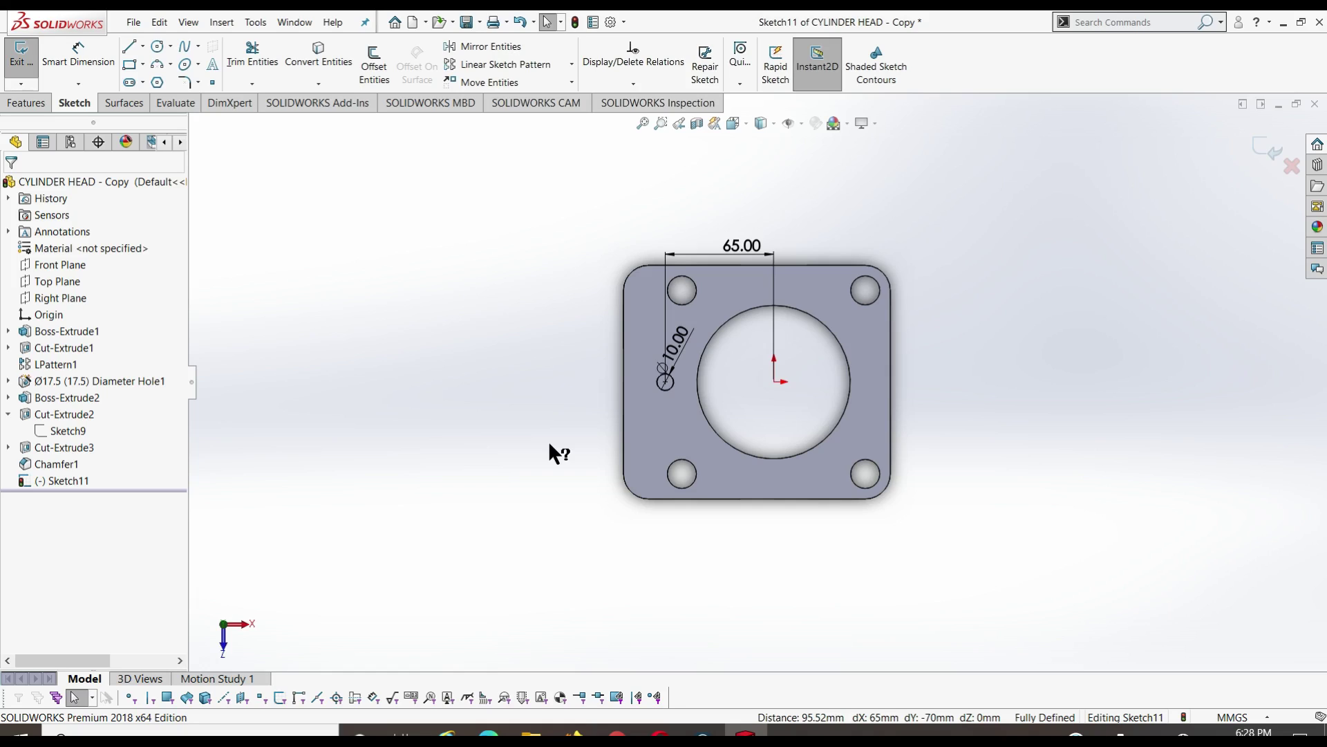
# Step: Draw three lines forming a rectangle extending right from the Ø10 circle
pyautogui.press('l')
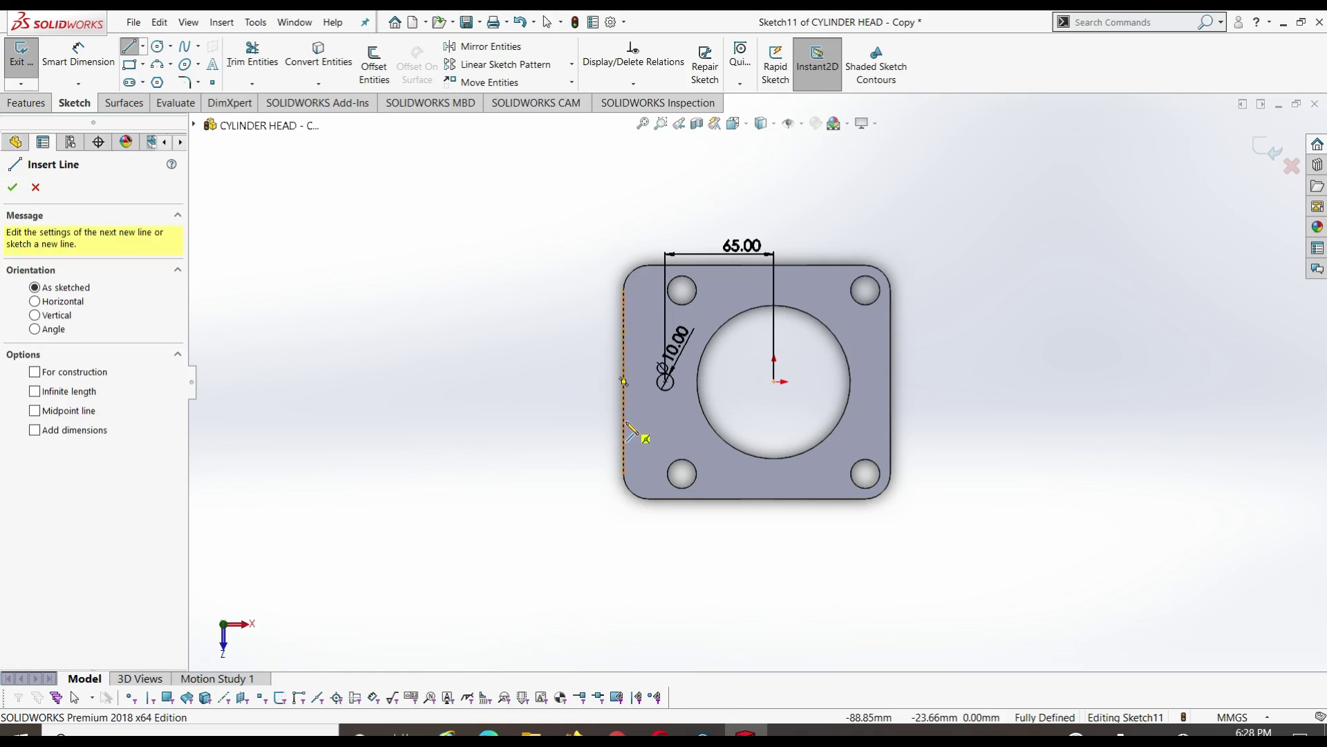
pyautogui.scroll(-5, 640, 371)
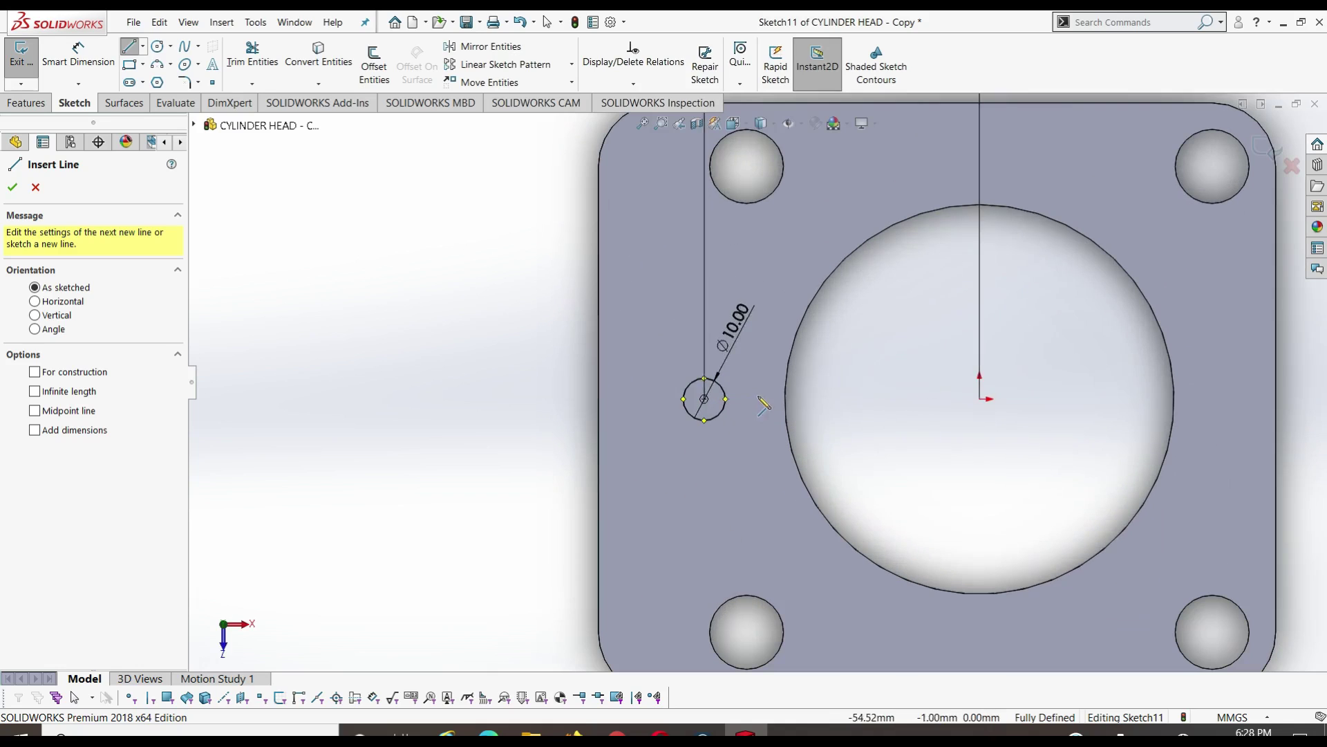
pyautogui.click(704, 377)
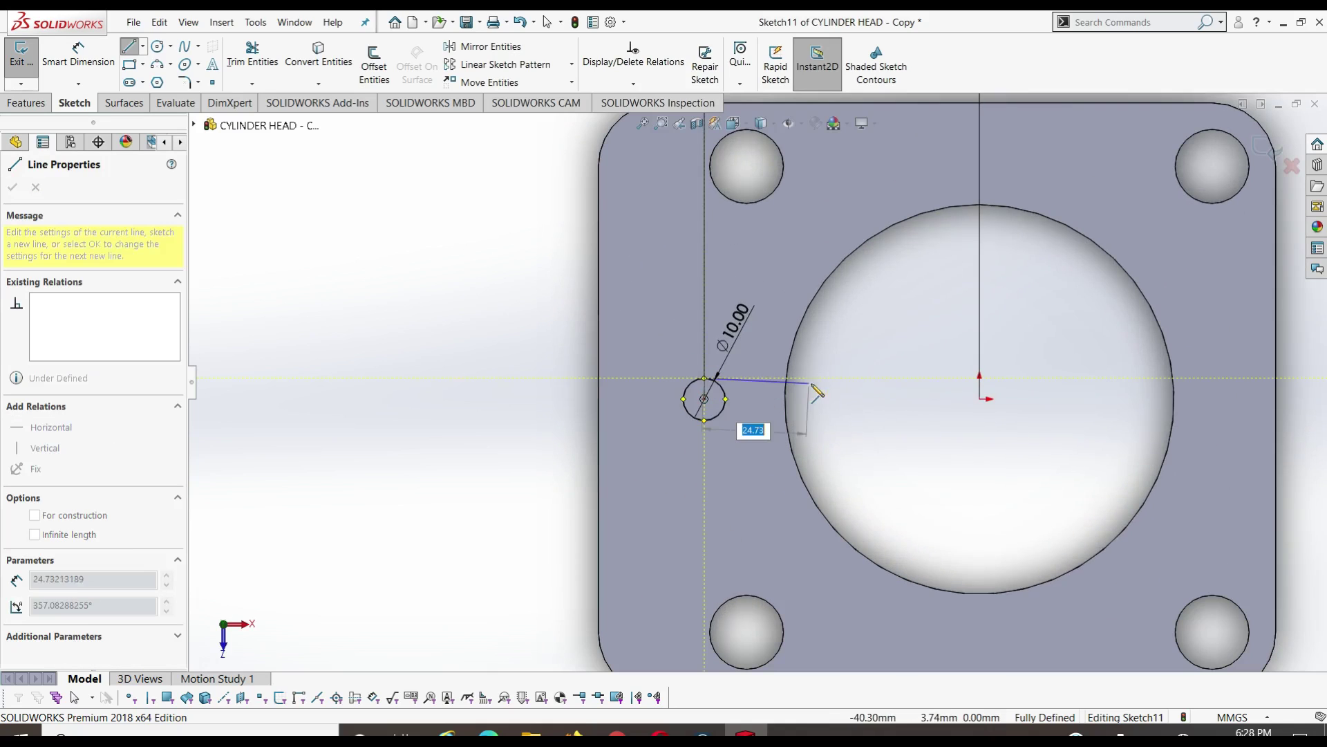
pyautogui.click(818, 377)
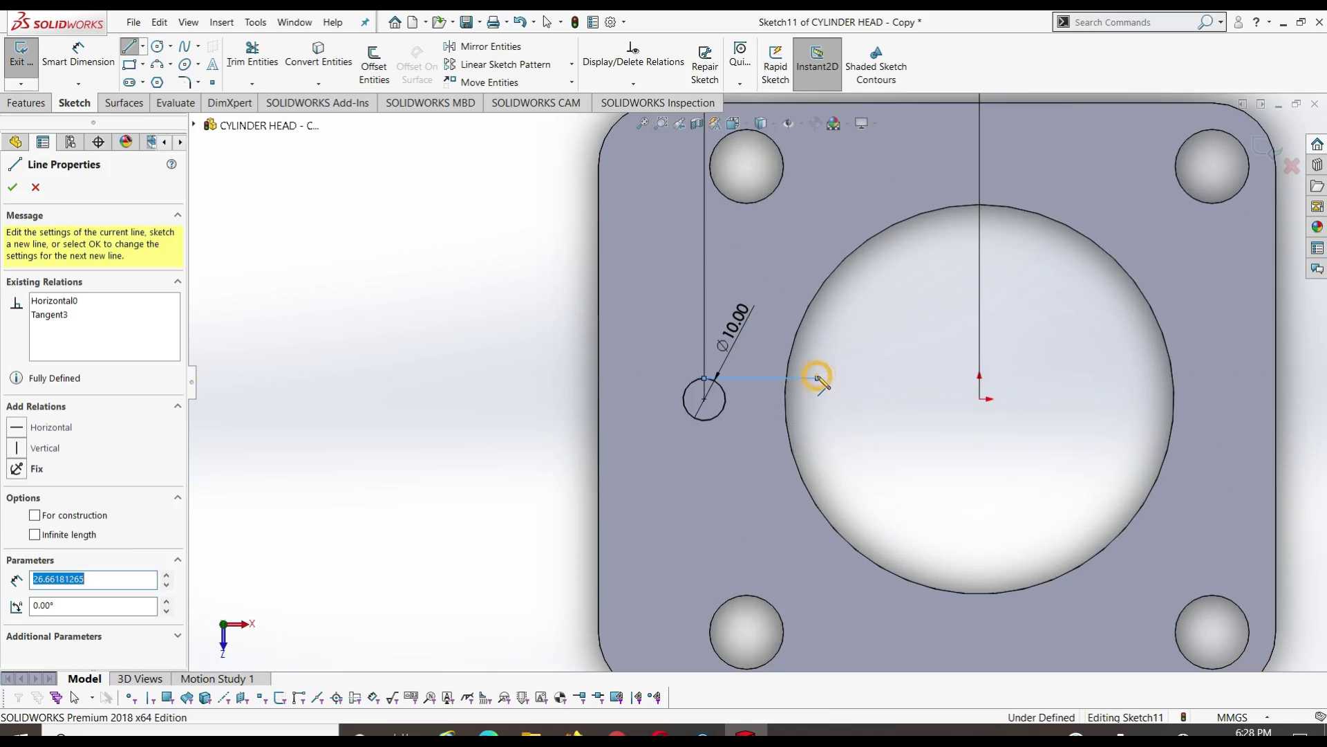
pyautogui.click(818, 419)
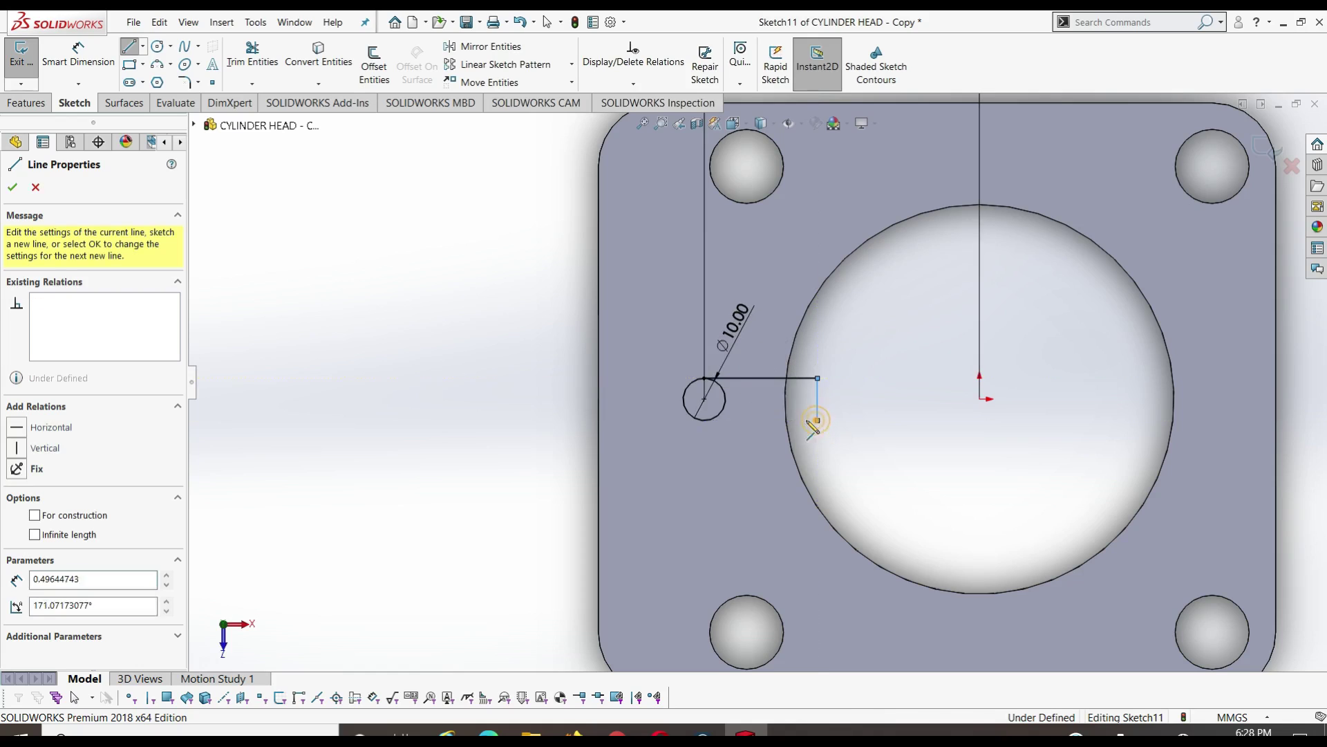
pyautogui.click(704, 420)
# Step: Dimension the slot length 25 mm from the circle centre
pyautogui.moveTo(474, 407); pyautogui.dragTo(557, 368, button='right')
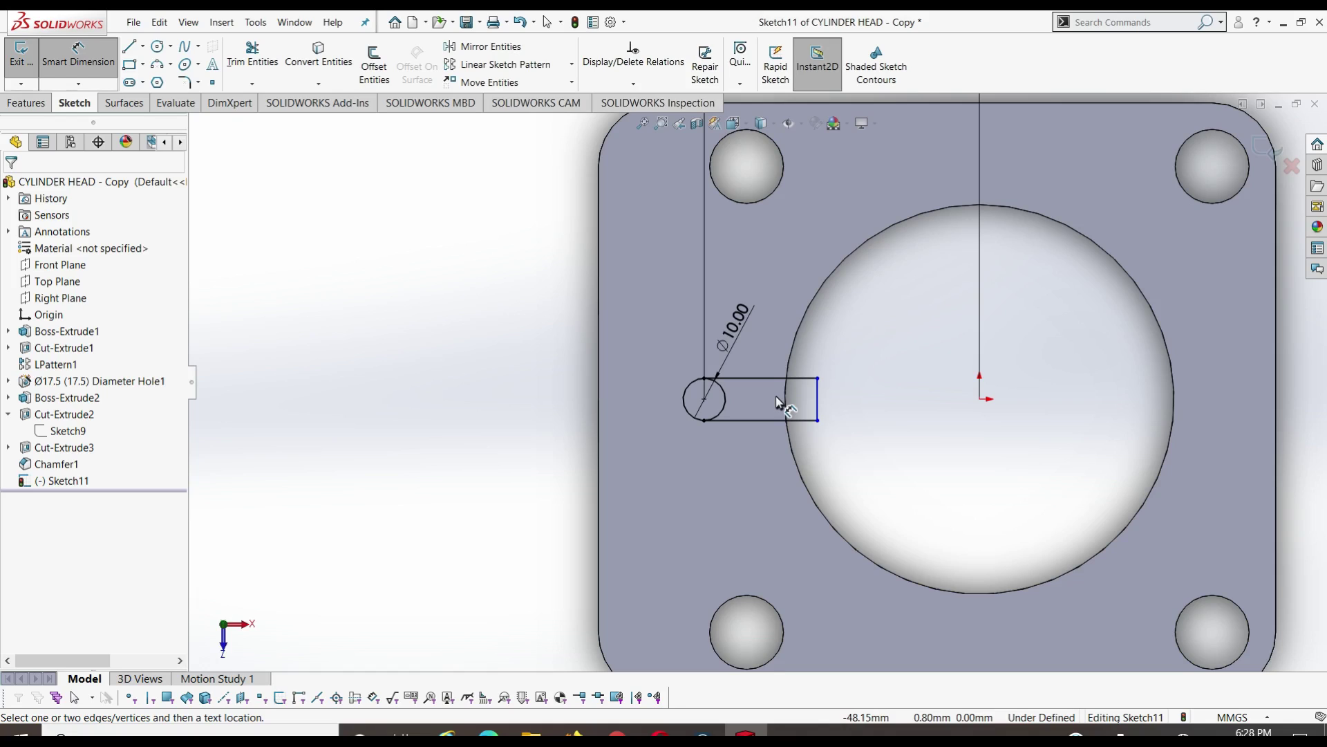
pyautogui.click(819, 405)
pyautogui.click(704, 399)
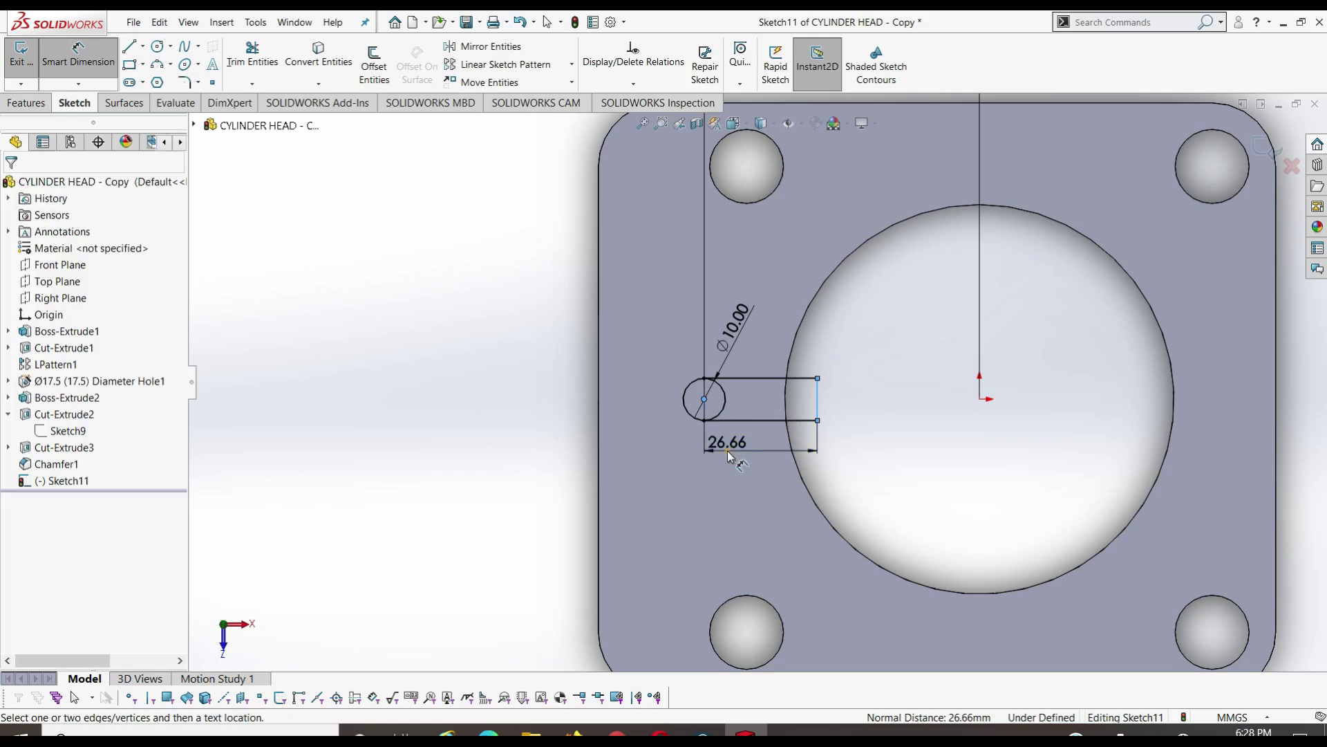
pyautogui.click(727, 449)
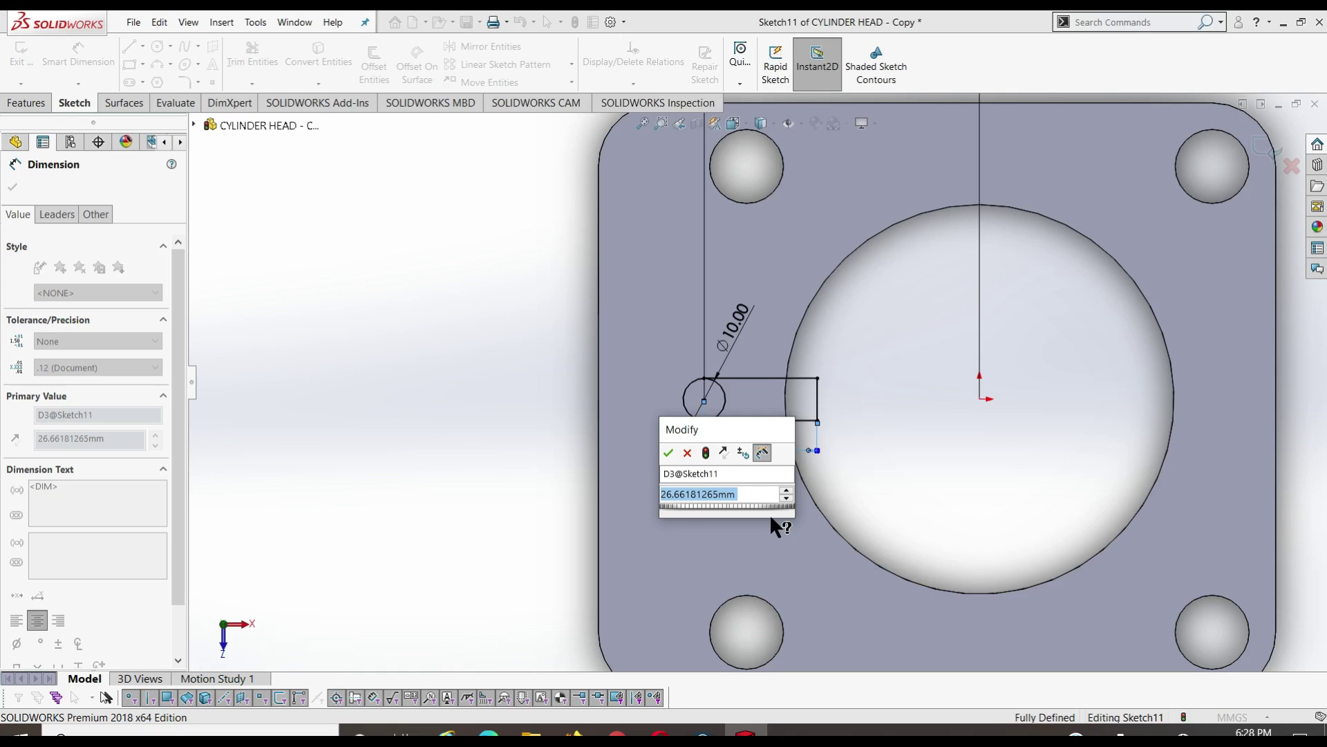
pyautogui.write('25')
pyautogui.press('Return')
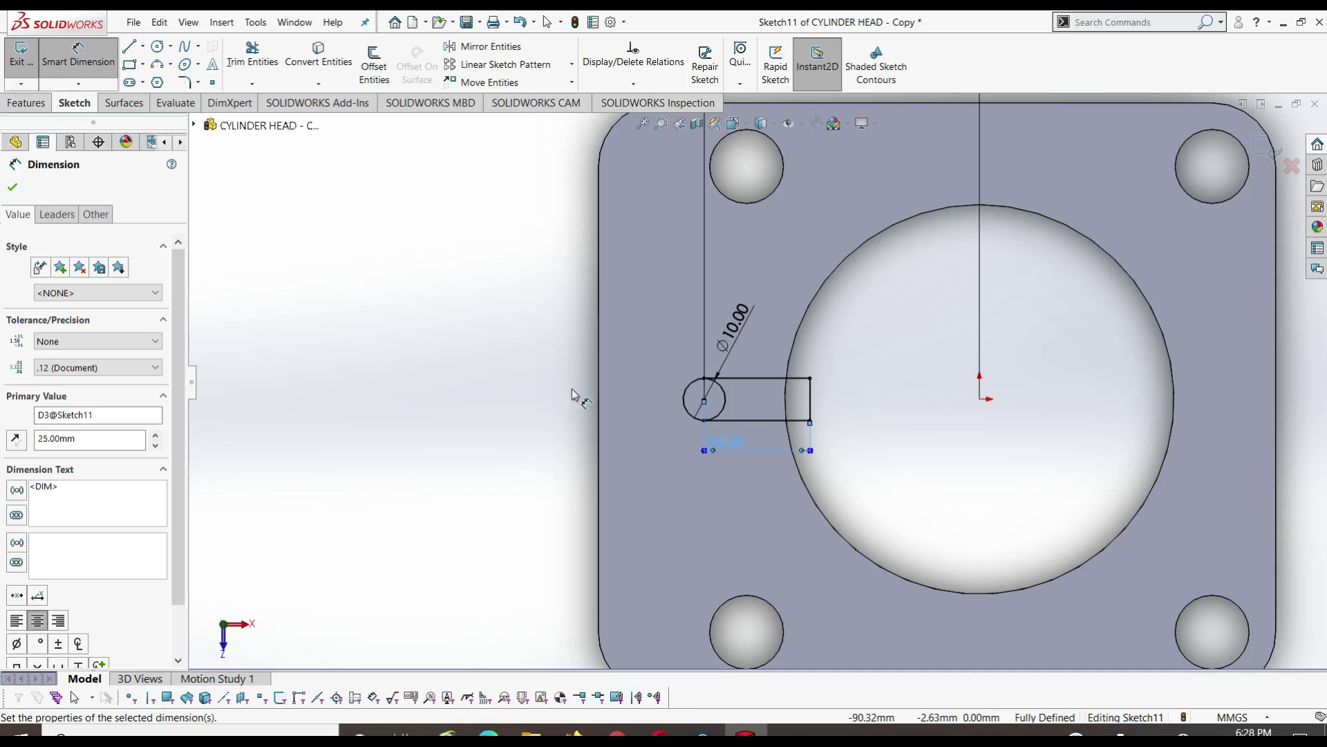
# Step: Trim away the circle's half inside the slot
pyautogui.click(253, 55)
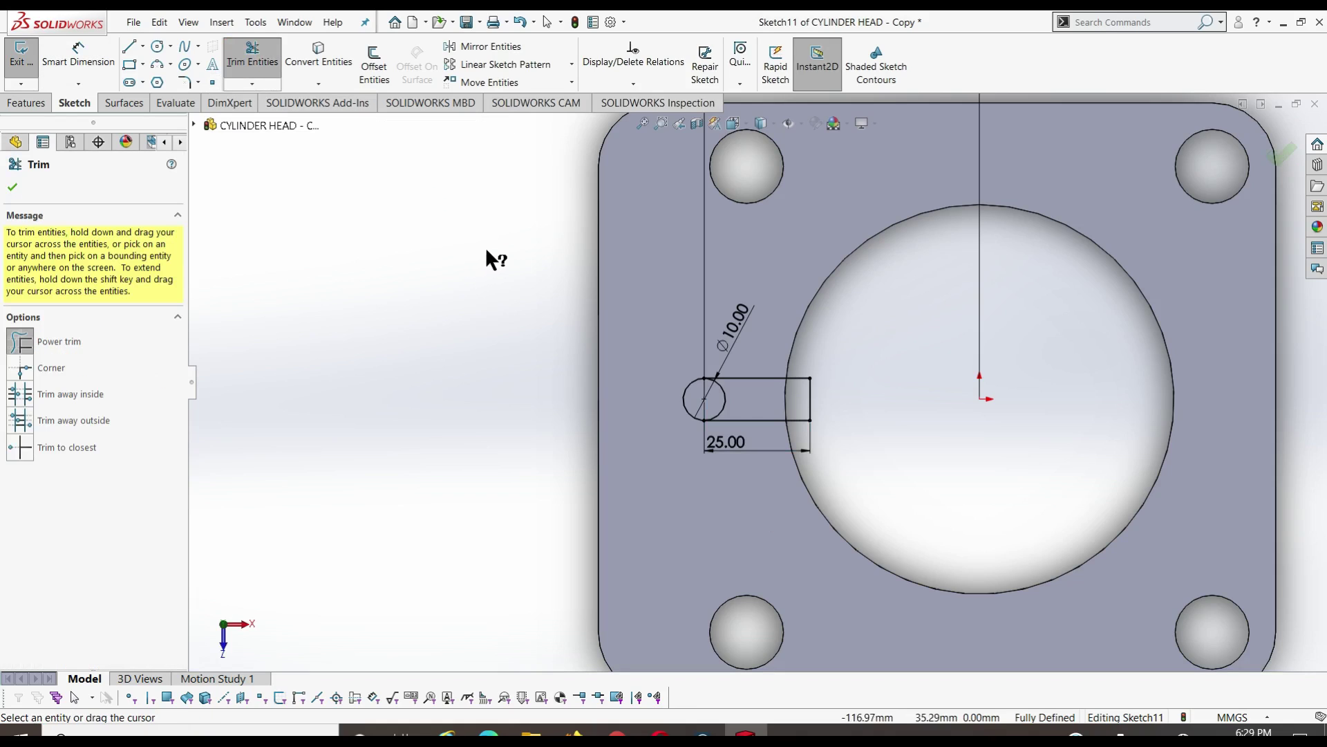
pyautogui.moveTo(737, 397); pyautogui.dragTo(712, 401)
pyautogui.click(13, 188)
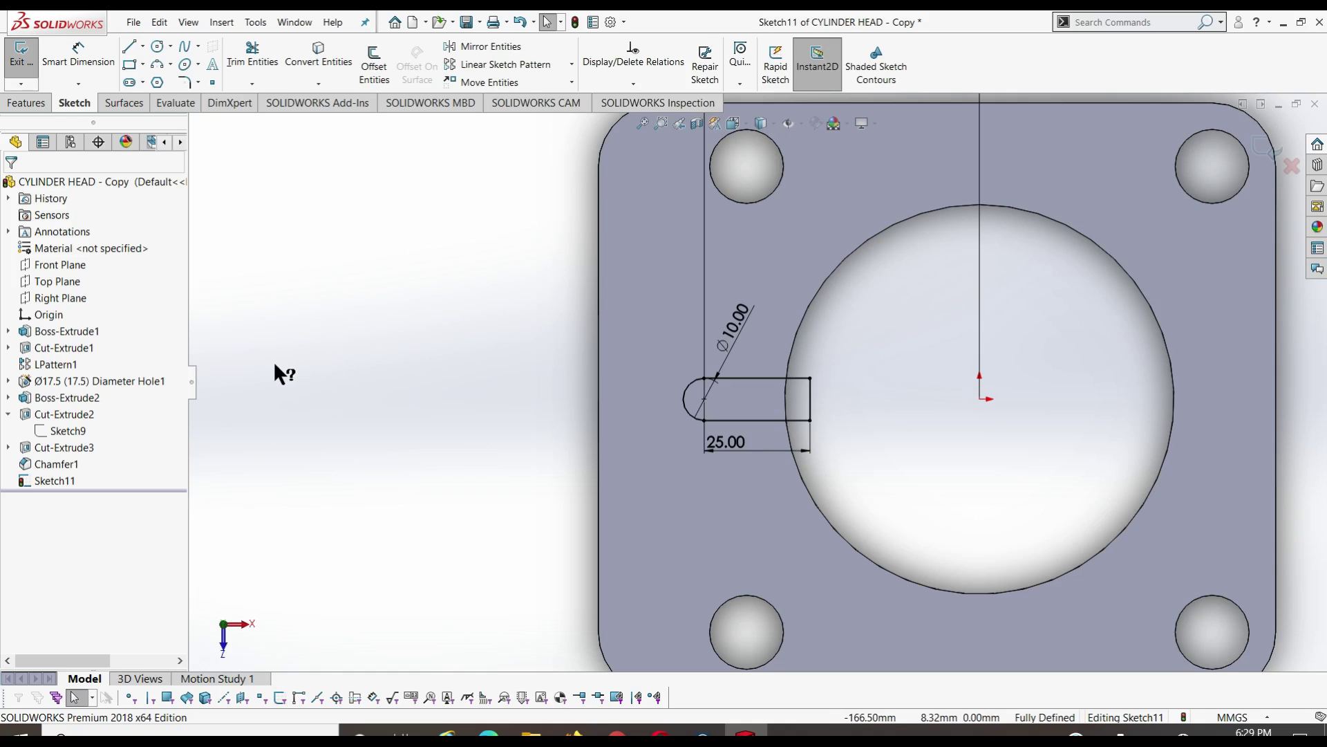
# Step: Extrude-cut the Sketch11 slot 10 mm deep into the top face
pyautogui.press('z')
pyautogui.hotkey('ctrl', '7')
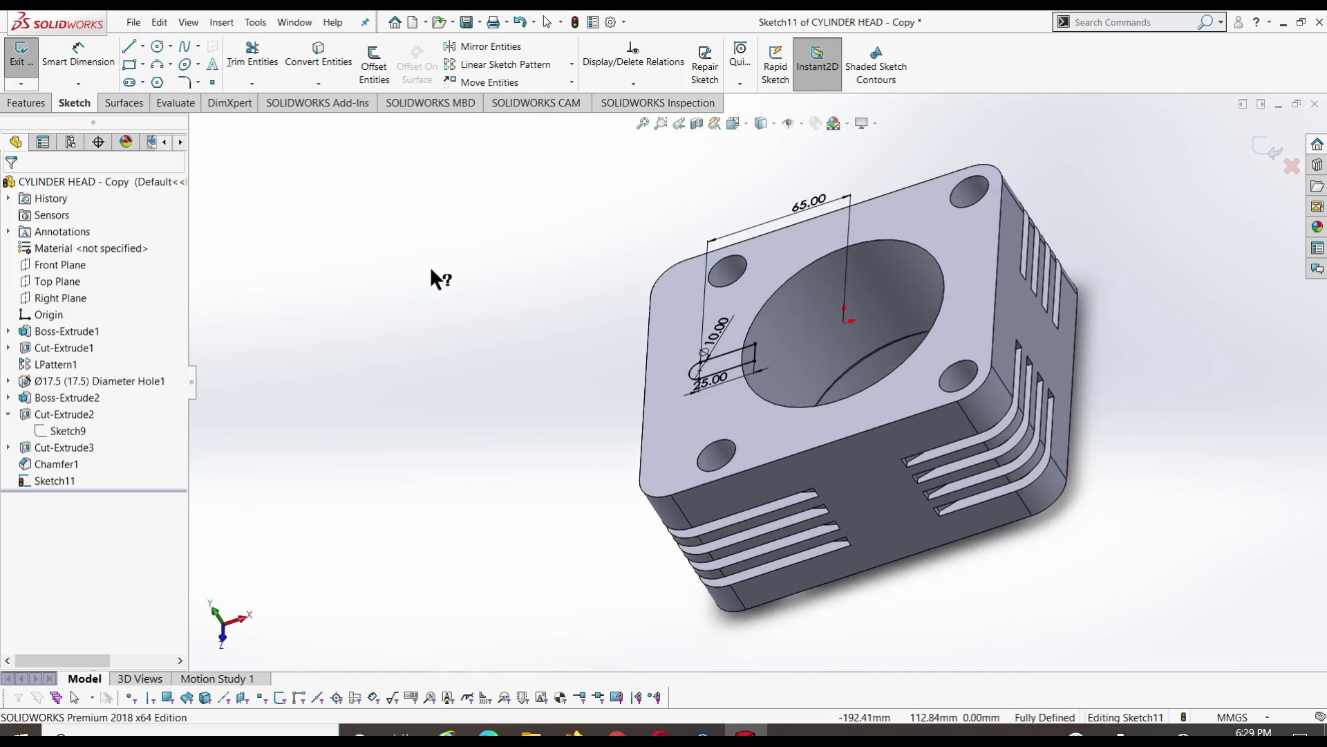
pyautogui.click(1268, 149)
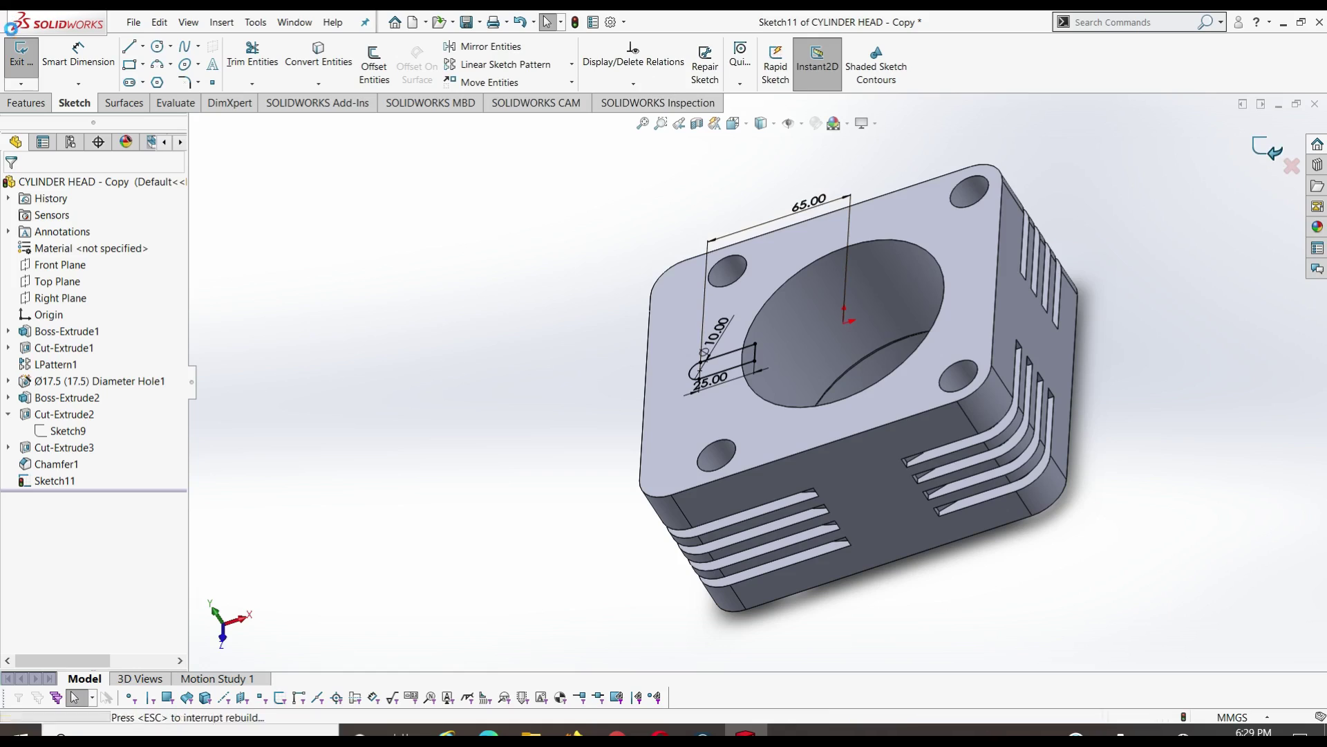
pyautogui.click(25, 104)
pyautogui.click(235, 69)
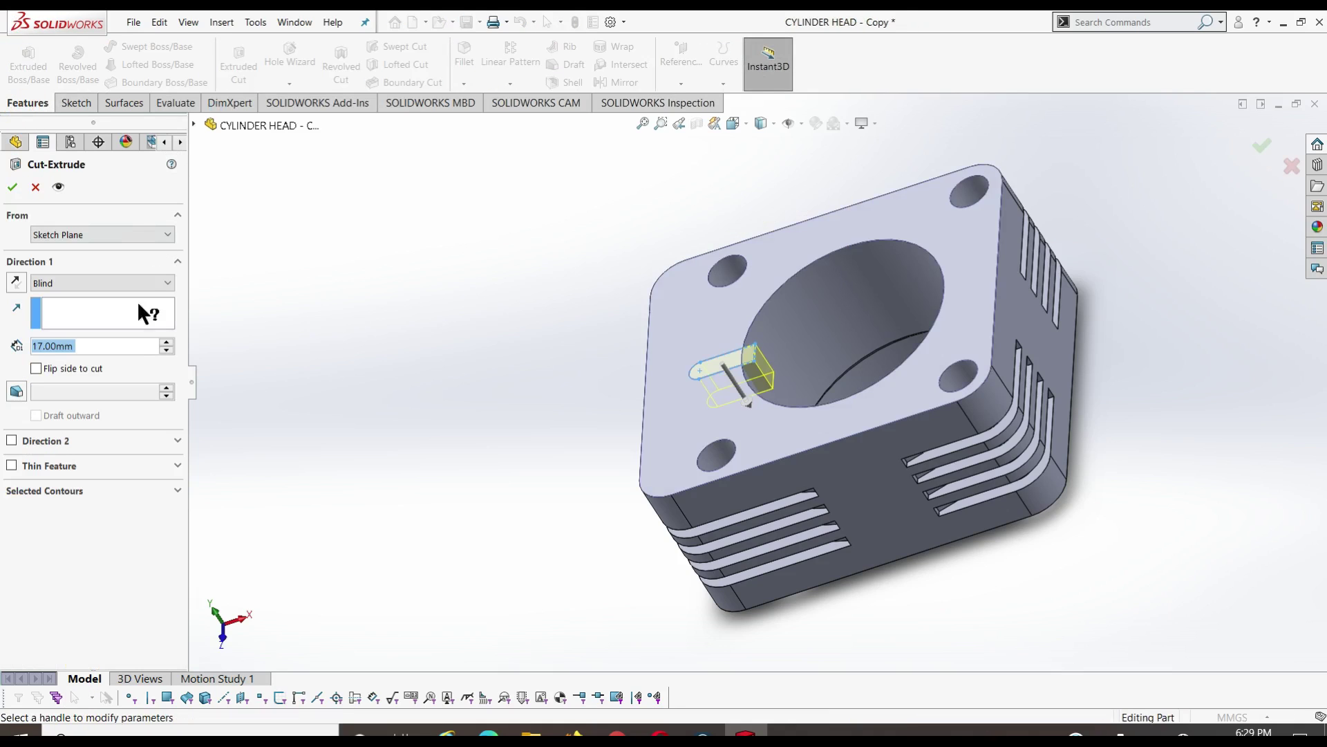
pyautogui.write('10')
pyautogui.press('Return')
pyautogui.press('Return')
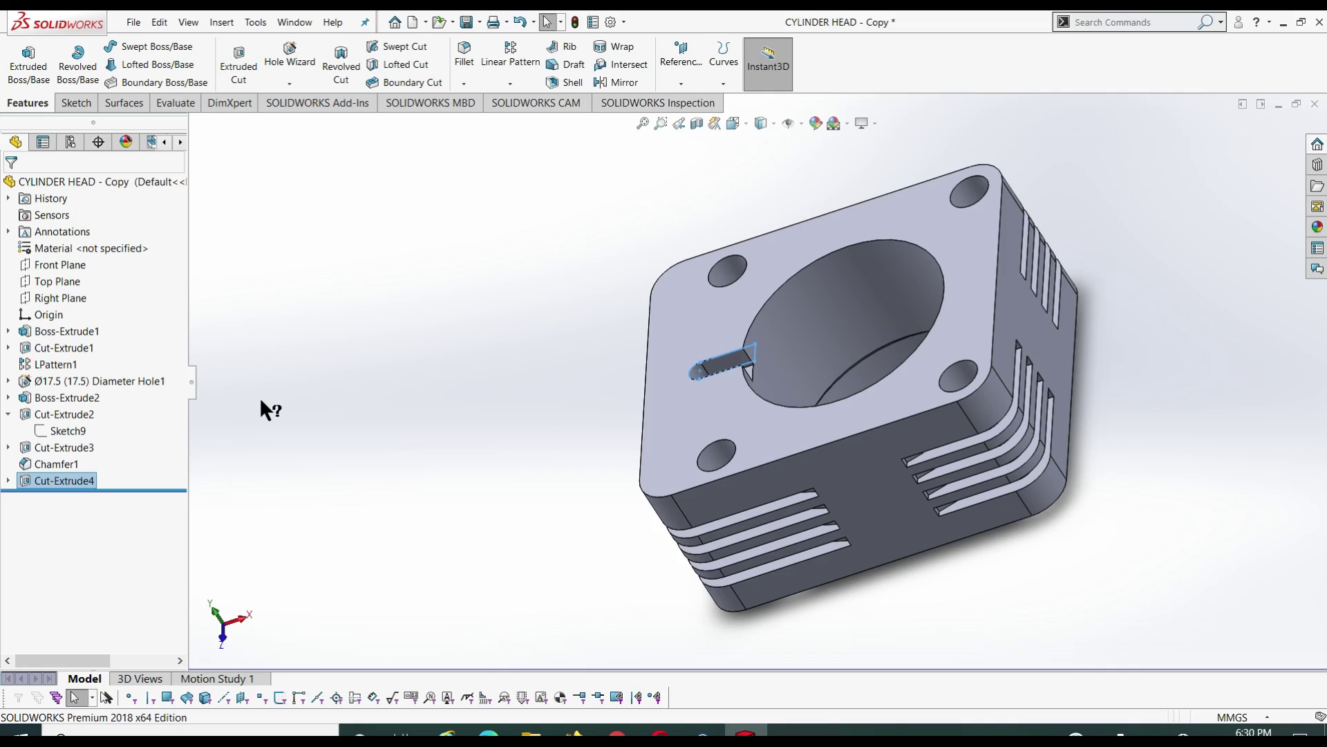
pyautogui.click(442, 379)
# Step: Orbit and zoom the part so the new slot beside the bore fills the view
pyautogui.moveTo(442, 379)
pyautogui.mouseDown(button='middle')
pyautogui.moveTo(560, 409)
pyautogui.moveTo(474, 402)
pyautogui.moveTo(515, 554)
pyautogui.mouseUp(button='middle')
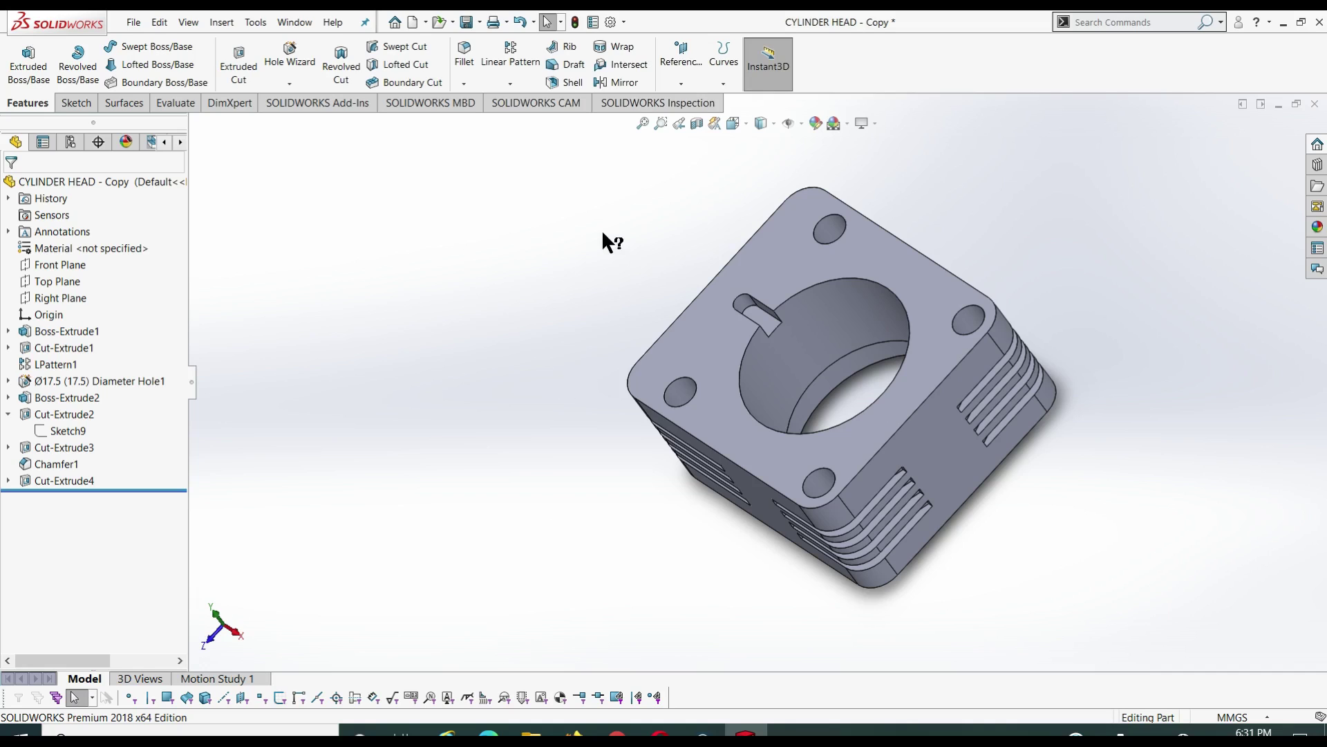
pyautogui.moveTo(601, 229); pyautogui.dragTo(631, 305, button='middle')
pyautogui.scroll(-5, 757, 334)
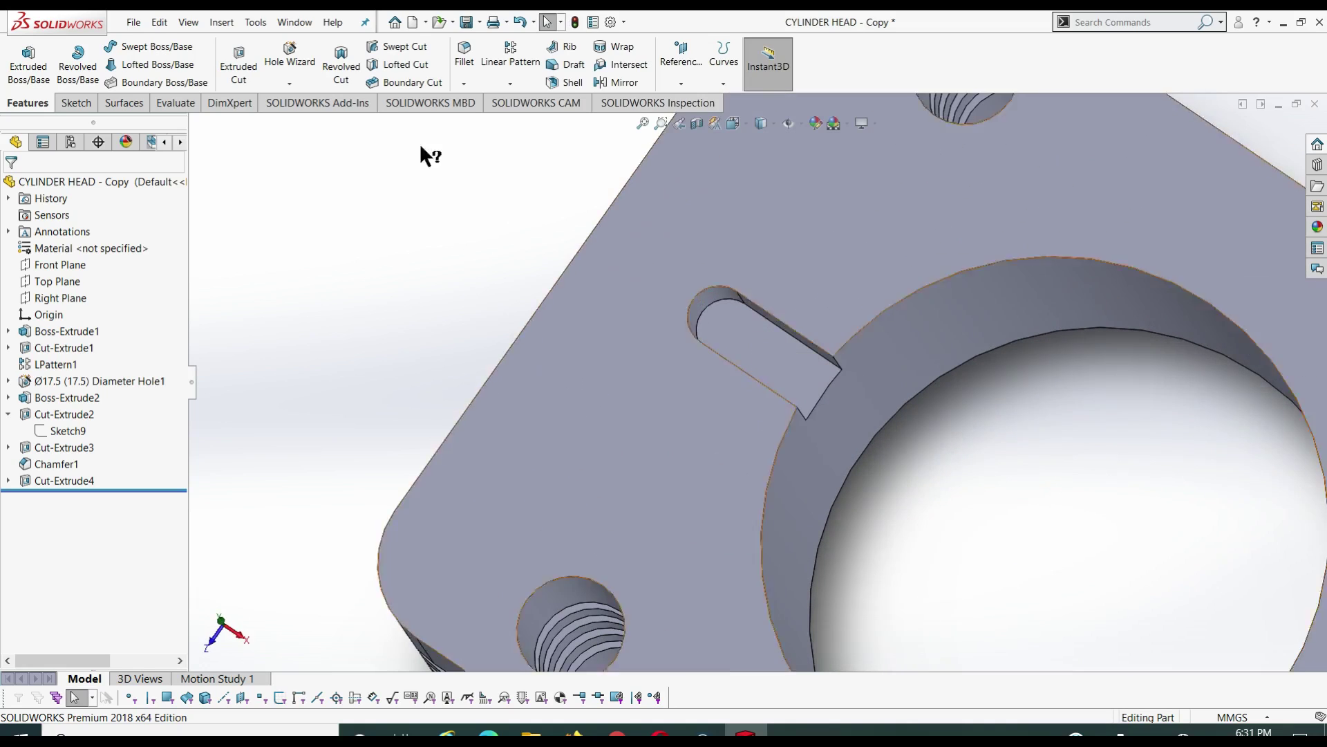
# Step: Start a Hole Wizard hole and browse the tapped hole types and their sizes
pyautogui.click(290, 56)
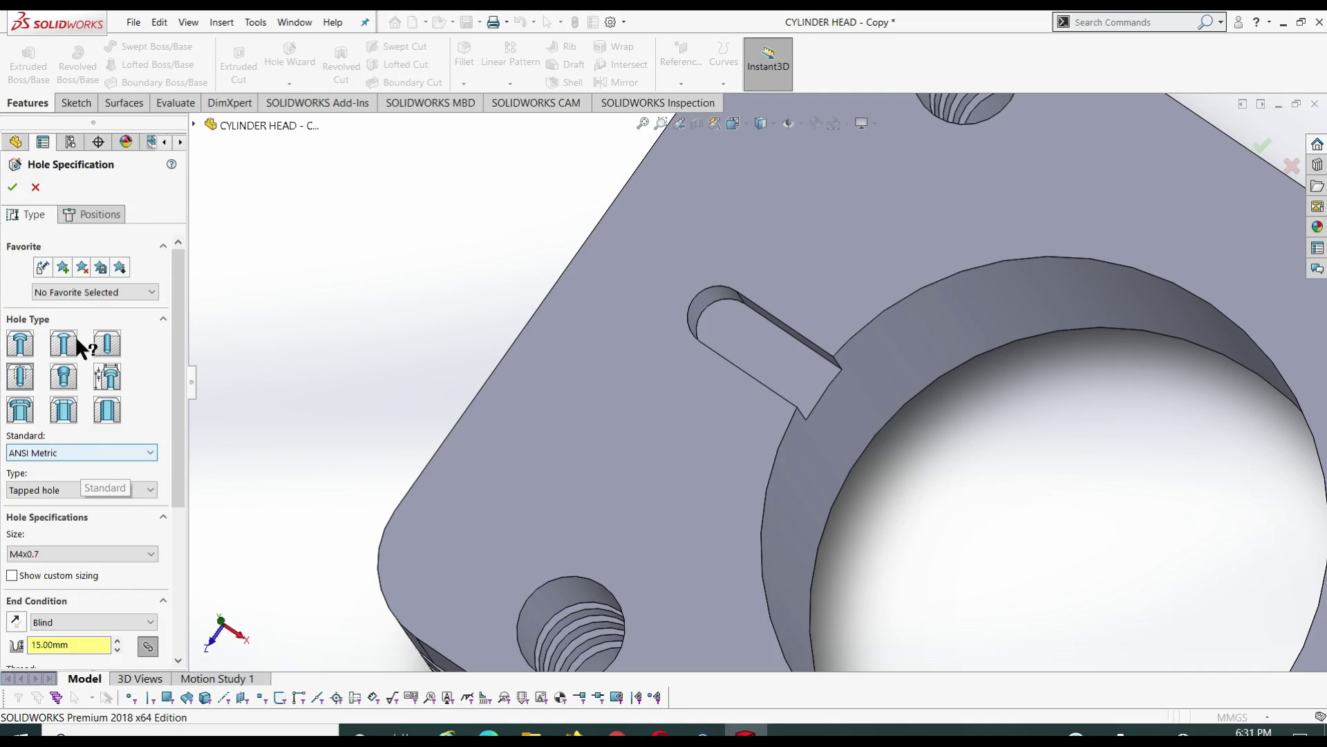
pyautogui.click(76, 485)
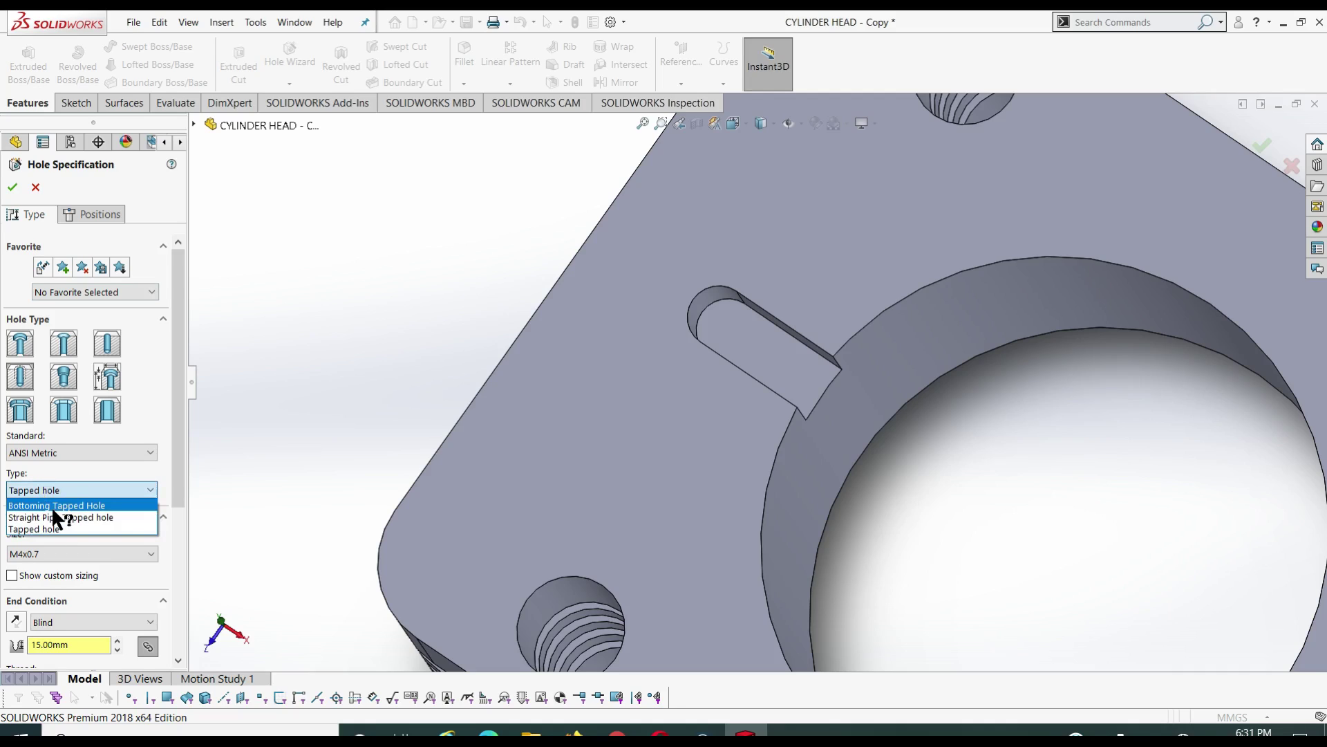
pyautogui.click(51, 508)
pyautogui.click(45, 550)
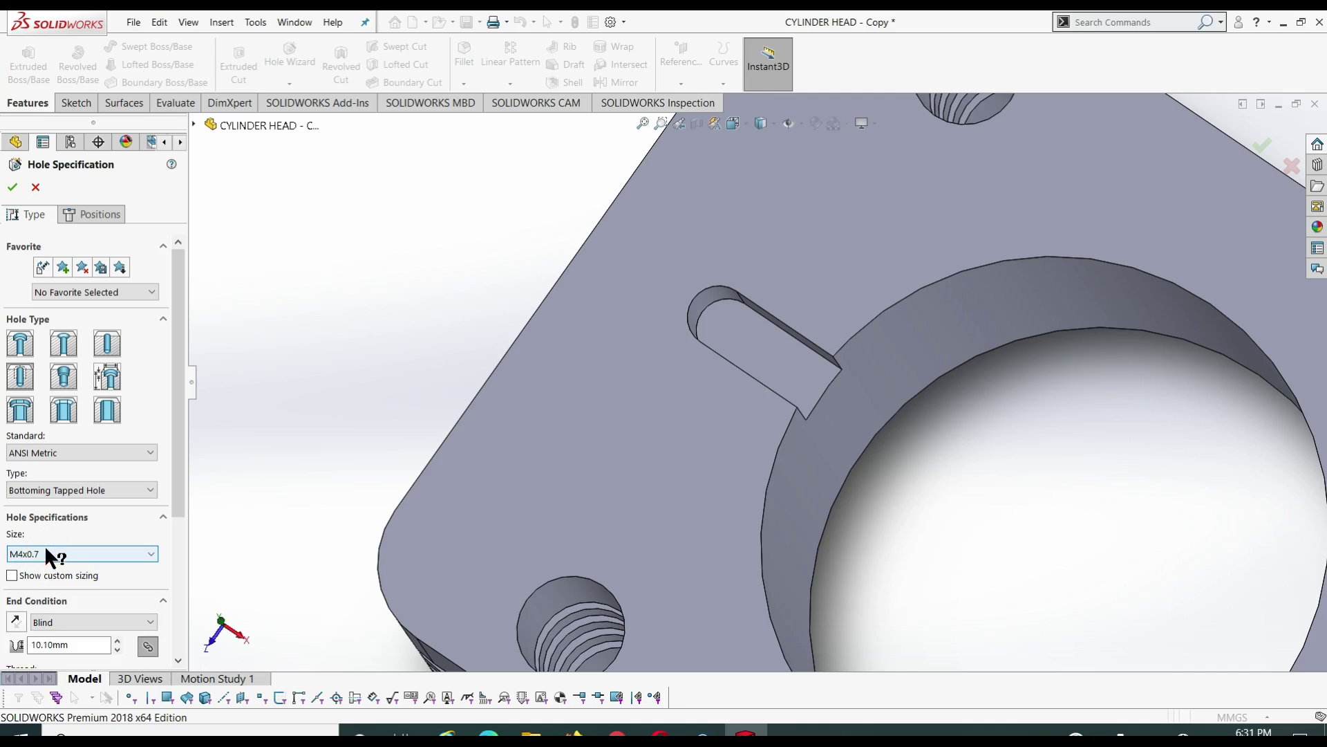
pyautogui.click(67, 493)
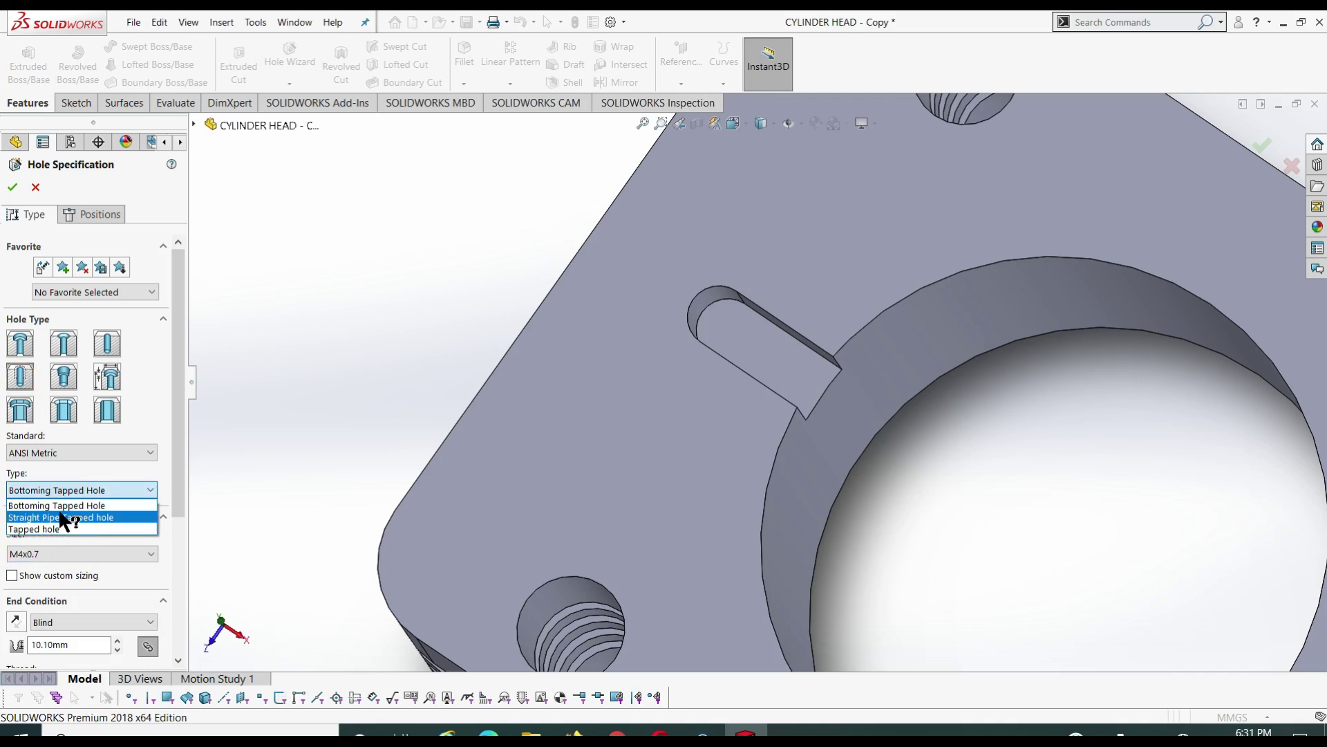
pyautogui.click(69, 517)
pyautogui.click(73, 491)
pyautogui.click(68, 529)
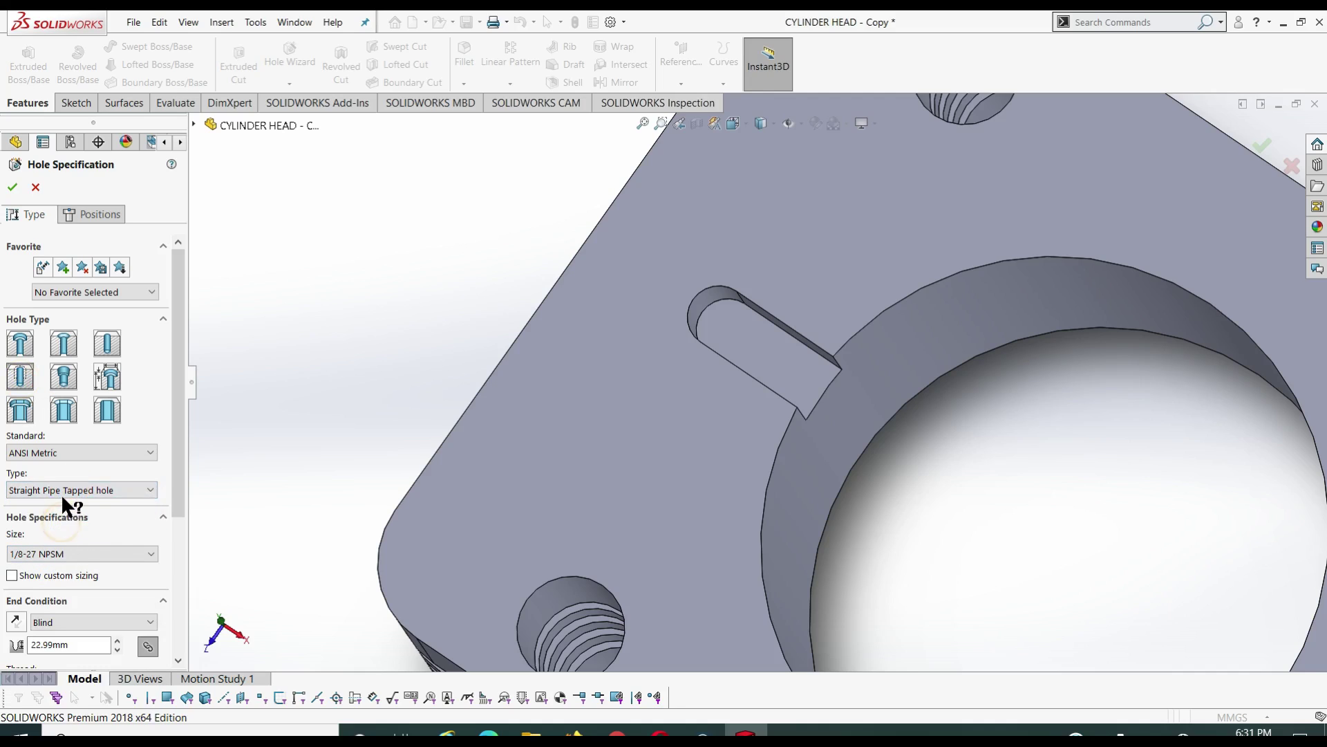
pyautogui.click(69, 491)
pyautogui.click(41, 530)
pyautogui.click(59, 553)
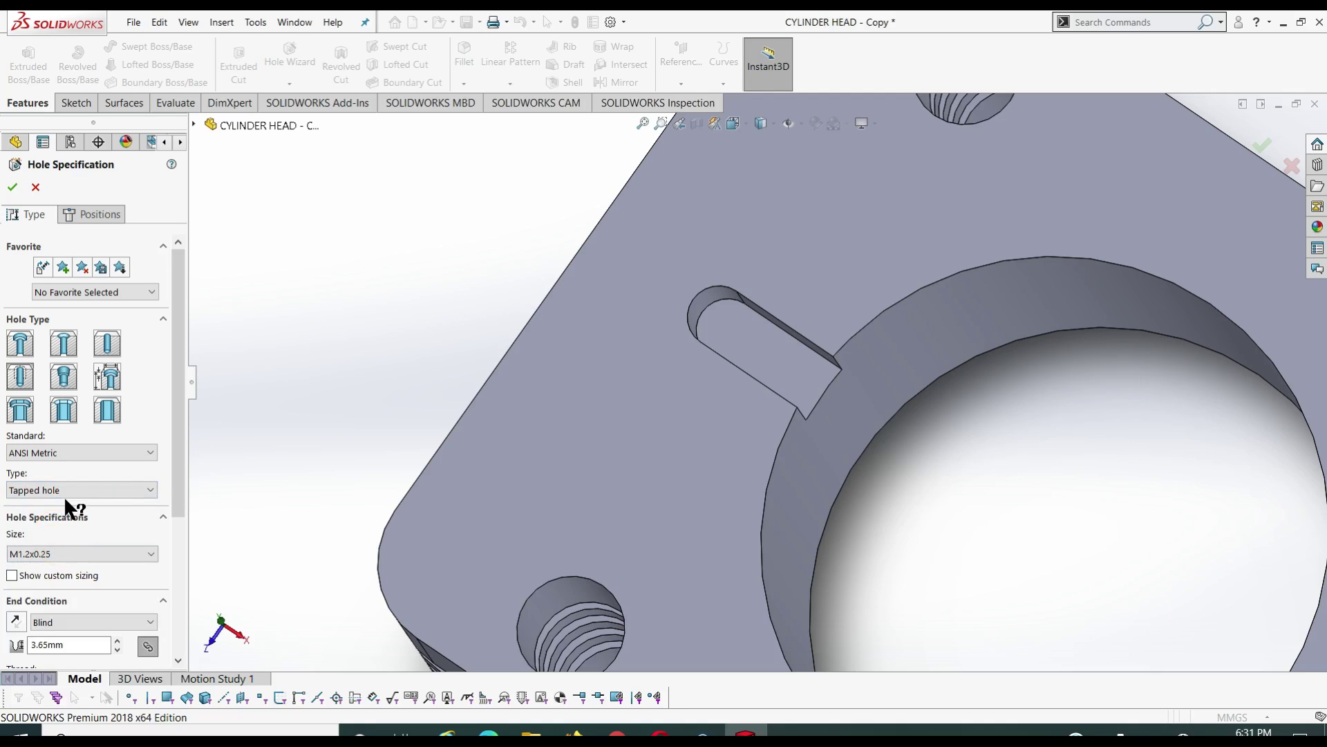
# Step: Make the hole a Drill sizes hole of Ø10.0, ready for placement
pyautogui.click(107, 344)
pyautogui.click(60, 492)
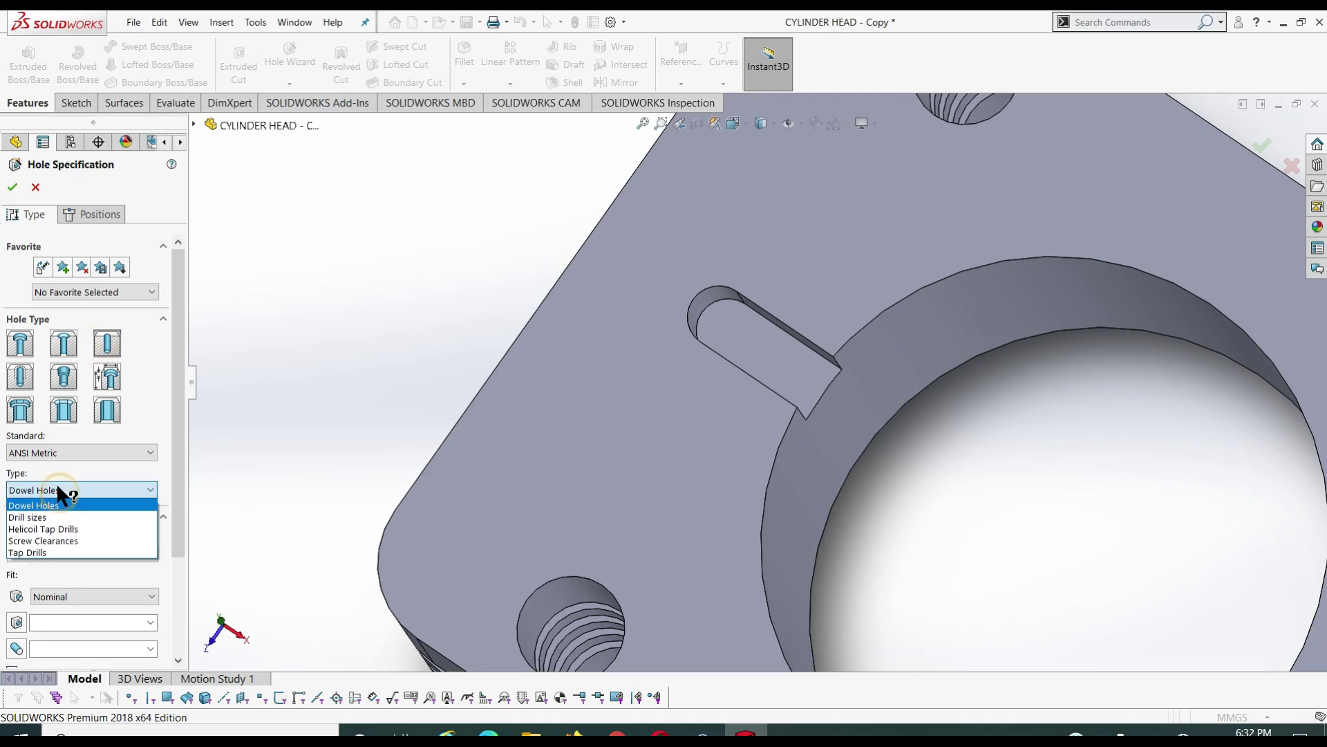
pyautogui.click(56, 520)
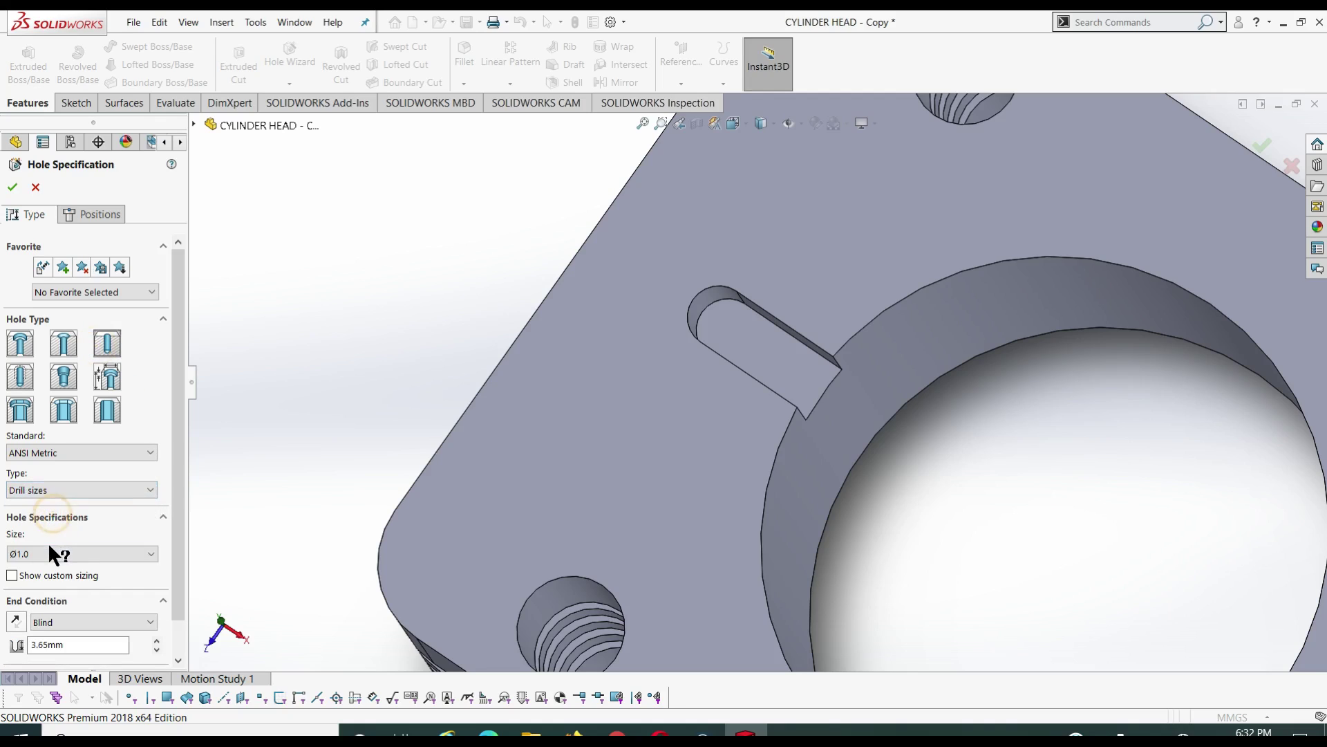
pyautogui.click(47, 551)
pyautogui.scroll(-4, 41, 649)
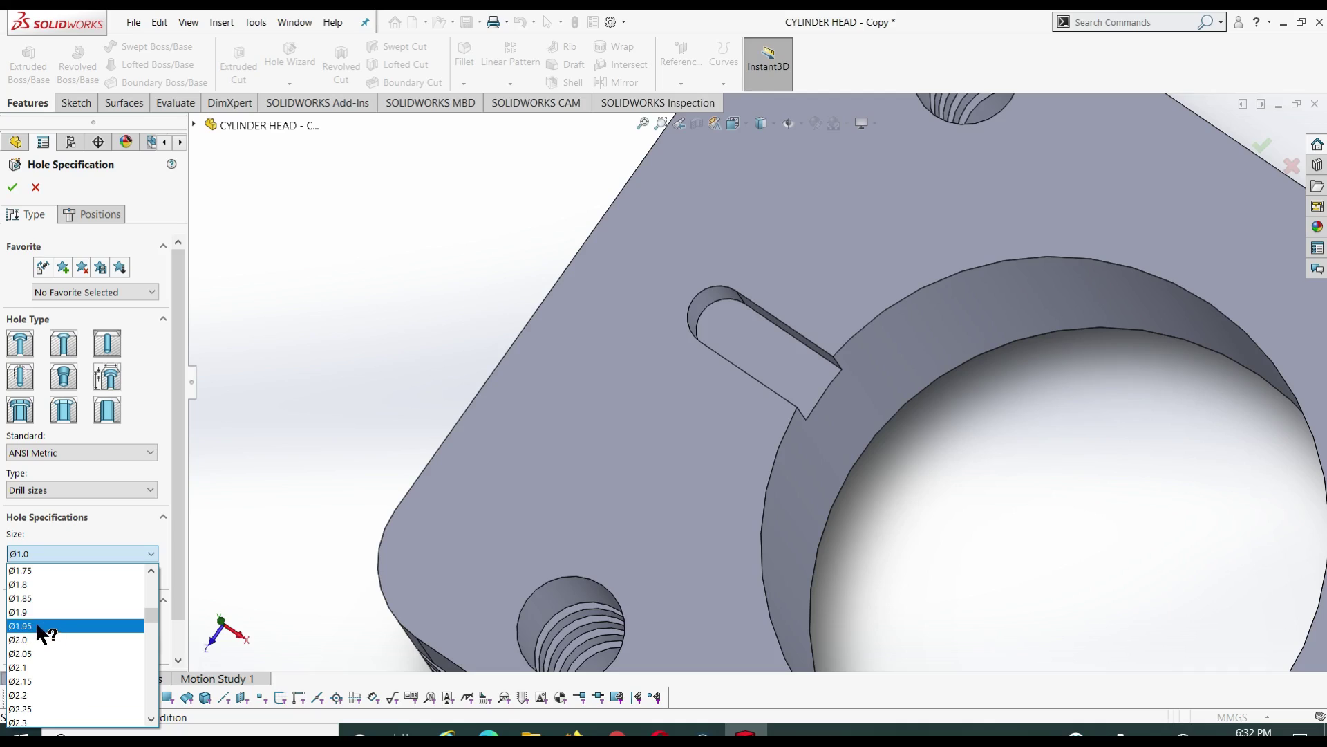
pyautogui.scroll(-4, 42, 646)
pyautogui.scroll(-4, 42, 643)
pyautogui.scroll(-4, 44, 640)
pyautogui.scroll(-2, 45, 633)
pyautogui.scroll(-2, 45, 629)
pyautogui.scroll(-3, 47, 625)
pyautogui.scroll(-2, 48, 619)
pyautogui.scroll(-2, 49, 618)
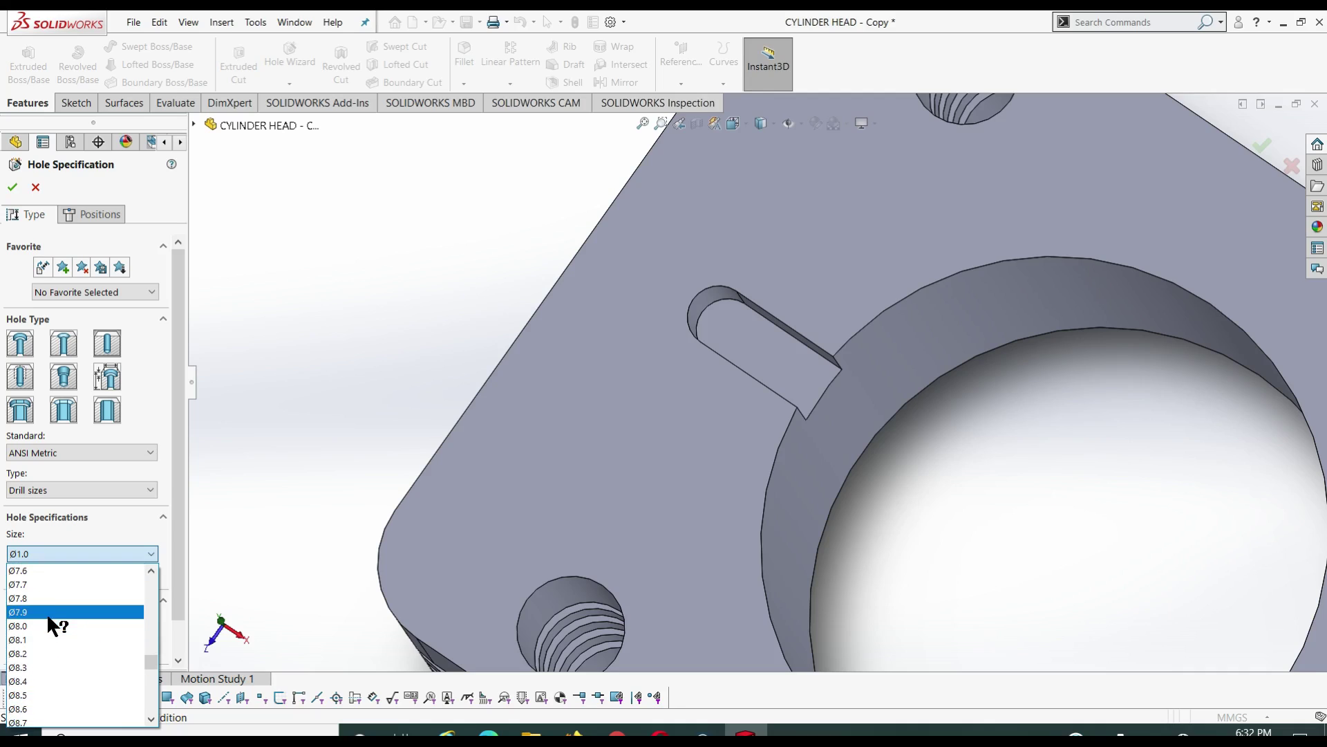
pyautogui.scroll(-1, 49, 616)
pyautogui.scroll(-1, 49, 614)
pyautogui.scroll(-1, 48, 612)
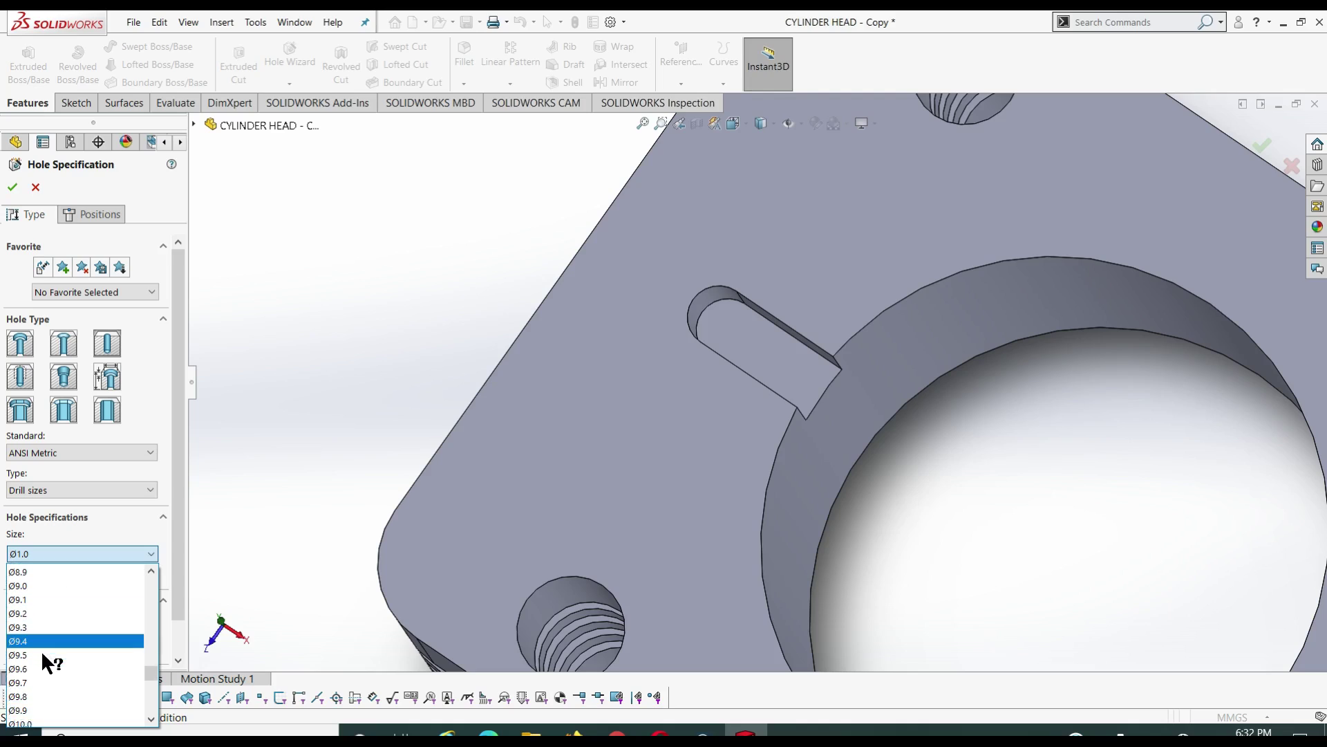
pyautogui.click(35, 715)
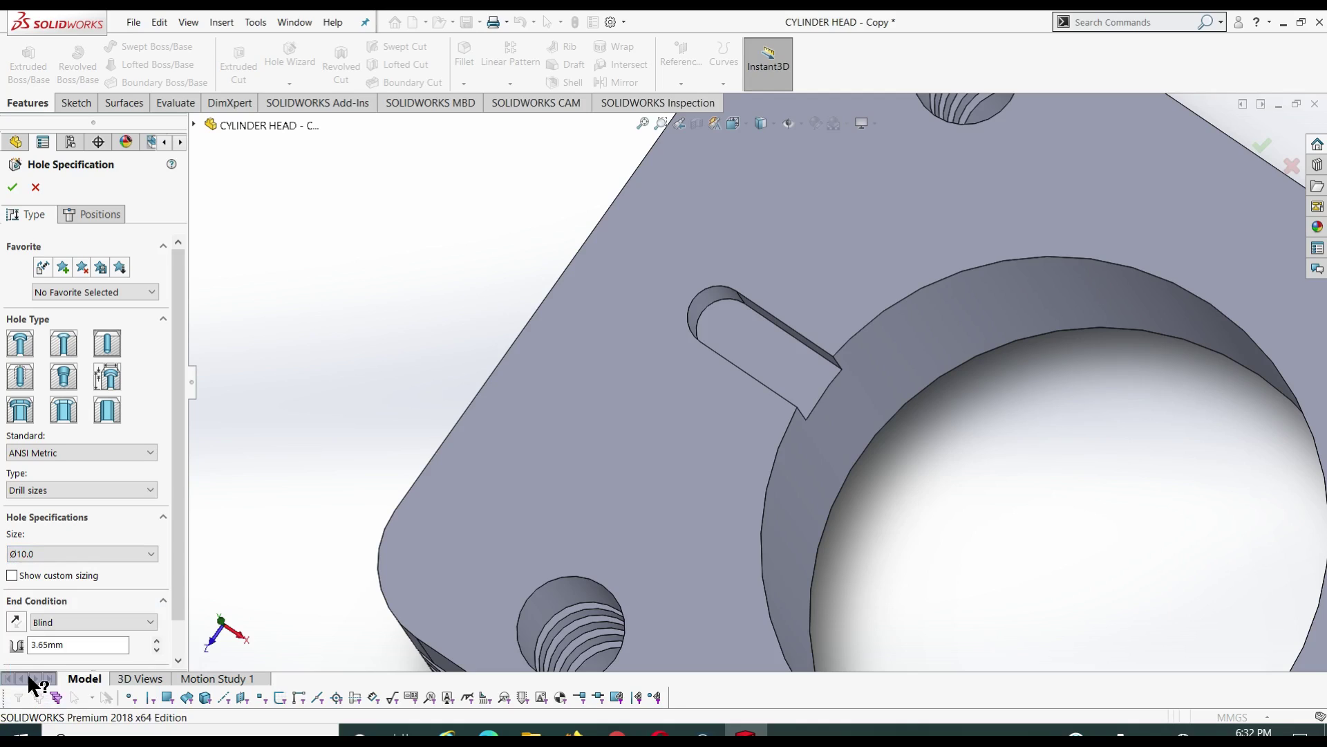
pyautogui.click(93, 215)
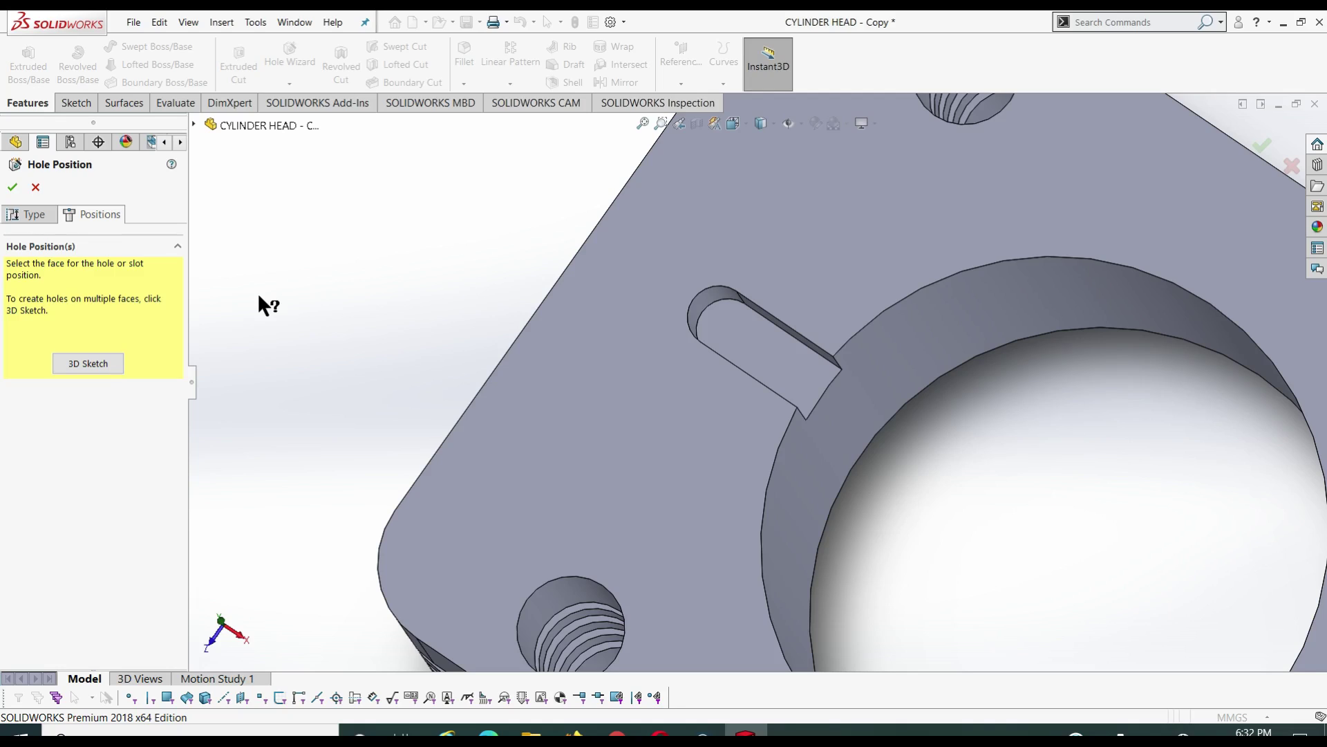
# Step: Place the hole centre at the slot's rounded end and set it to Through All
pyautogui.click(740, 318)
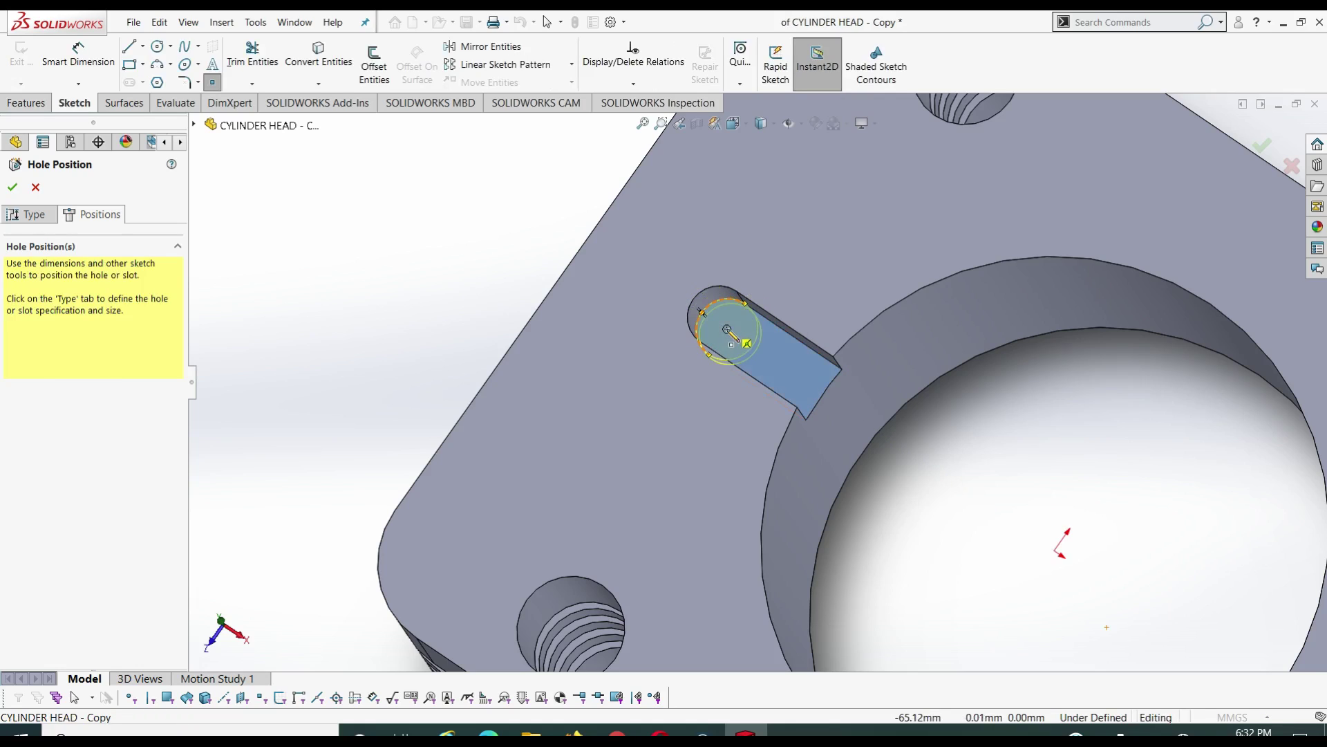
pyautogui.click(727, 330)
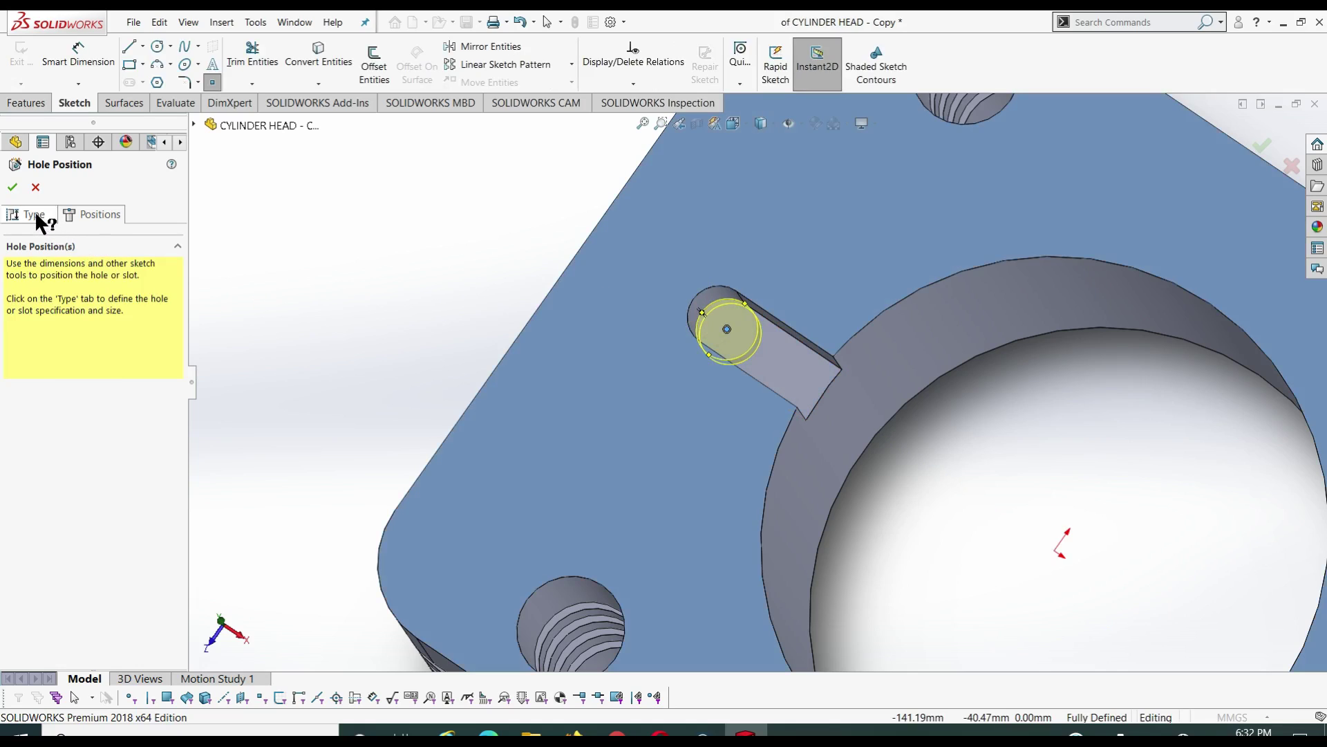
pyautogui.click(34, 210)
pyautogui.moveTo(181, 408); pyautogui.dragTo(182, 453)
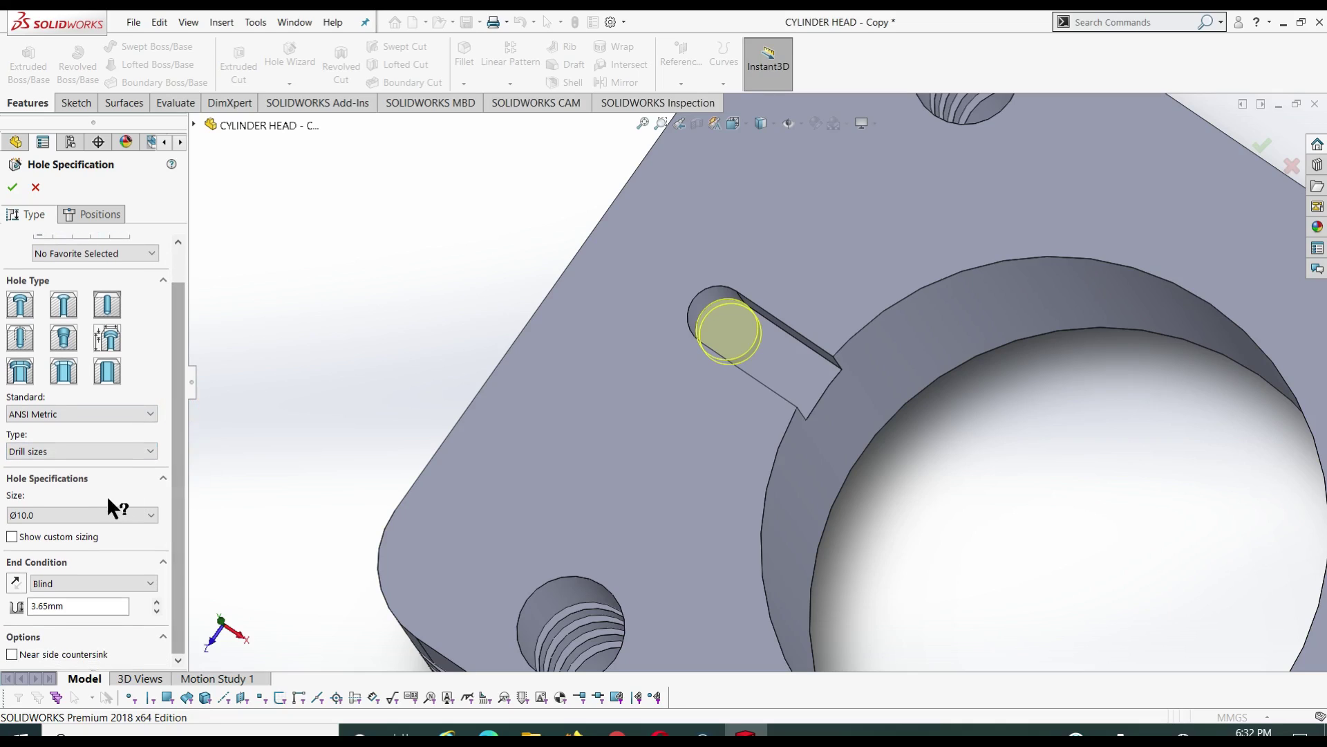
pyautogui.click(88, 585)
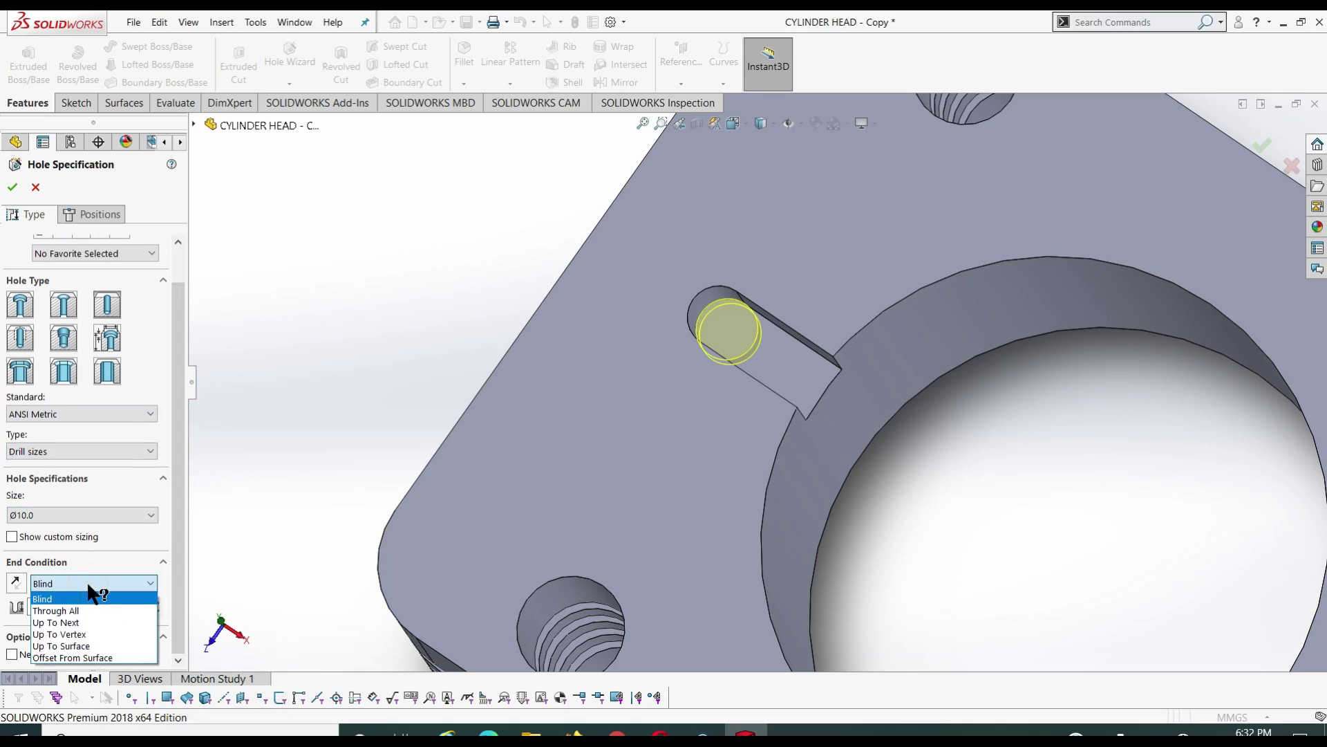
pyautogui.click(89, 608)
pyautogui.moveTo(177, 504); pyautogui.dragTo(181, 569)
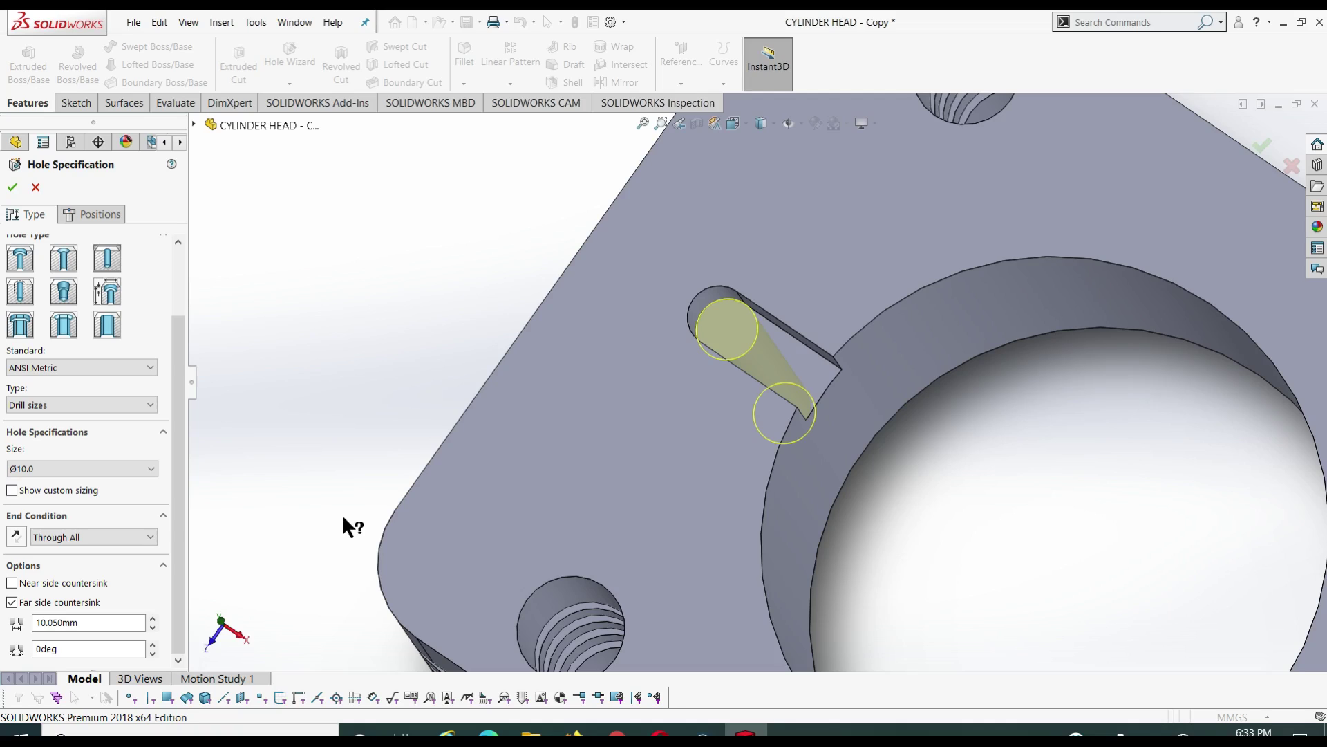
# Step: Try Tap Drills as the hole type and review its available sizes
pyautogui.click(99, 405)
pyautogui.click(43, 468)
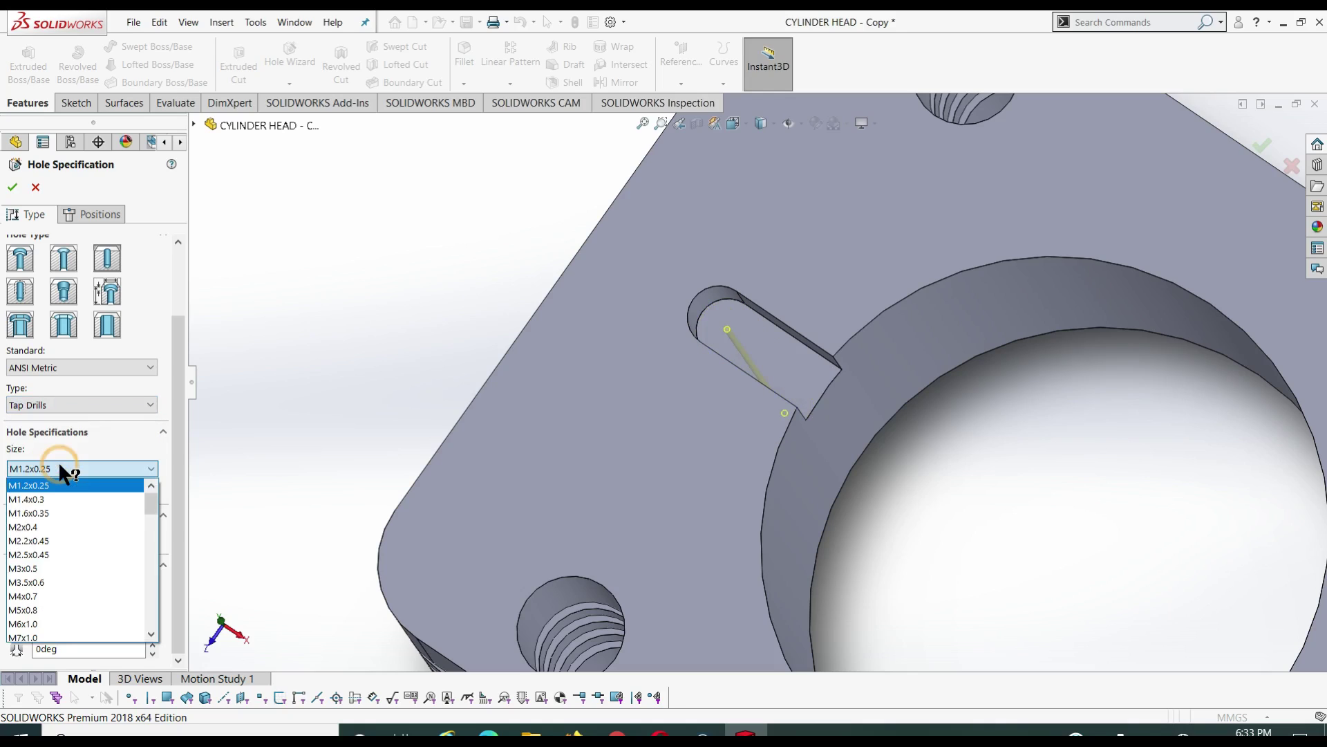
pyautogui.click(60, 465)
pyautogui.click(69, 404)
# Step: Try Screw Clearances, Helicoil Tap Drills and Dowel Holes, then return to Drill sizes
pyautogui.click(65, 453)
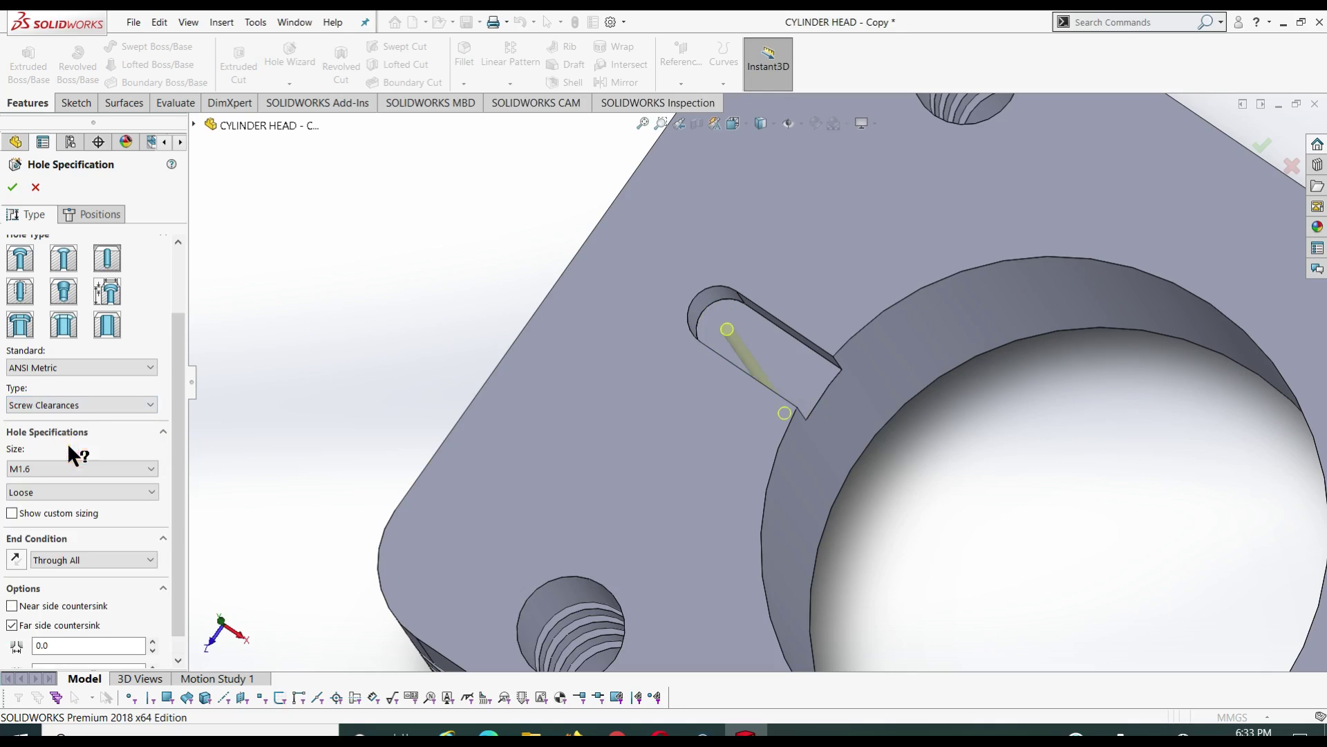
pyautogui.click(65, 408)
pyautogui.click(65, 443)
pyautogui.click(75, 406)
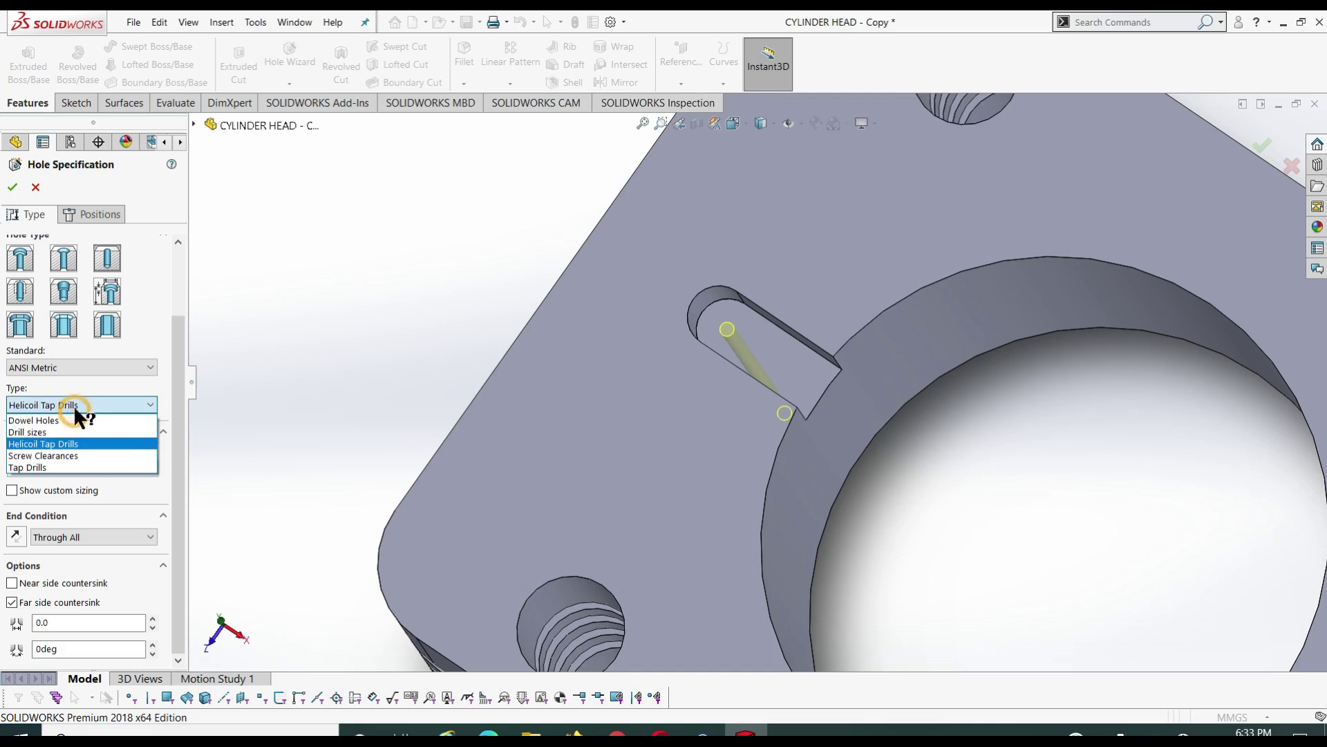
pyautogui.click(67, 433)
pyautogui.click(73, 401)
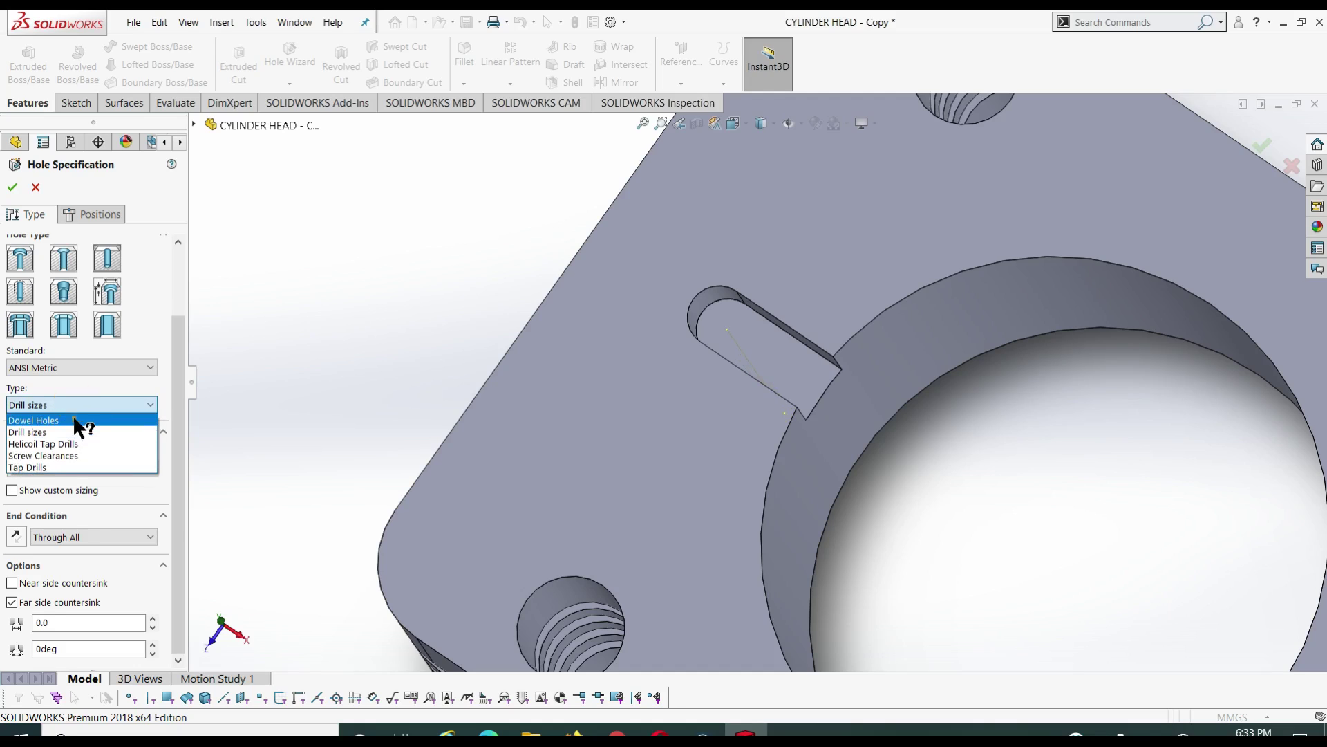
pyautogui.click(74, 406)
pyautogui.click(75, 406)
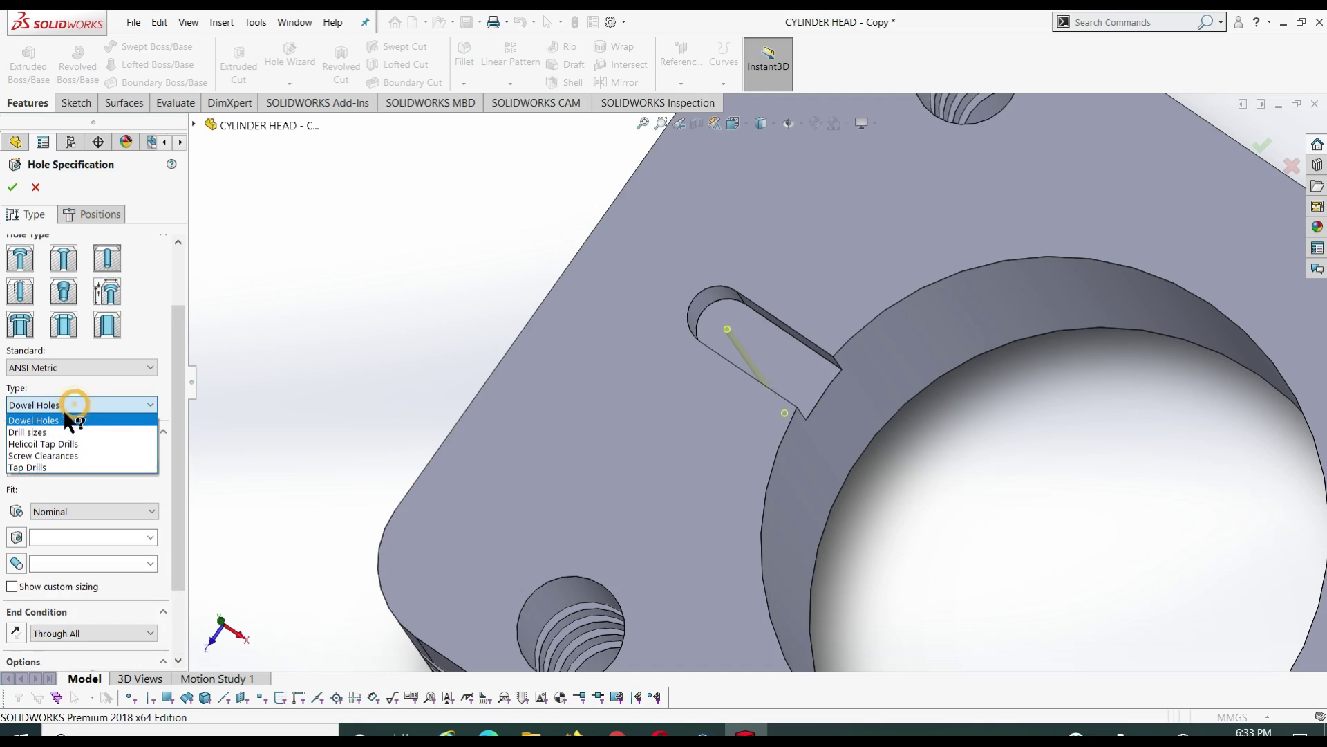
pyautogui.click(49, 426)
# Step: Choose Ø10.0 from the drill size list
pyautogui.click(76, 469)
pyautogui.scroll(-10, 86, 584)
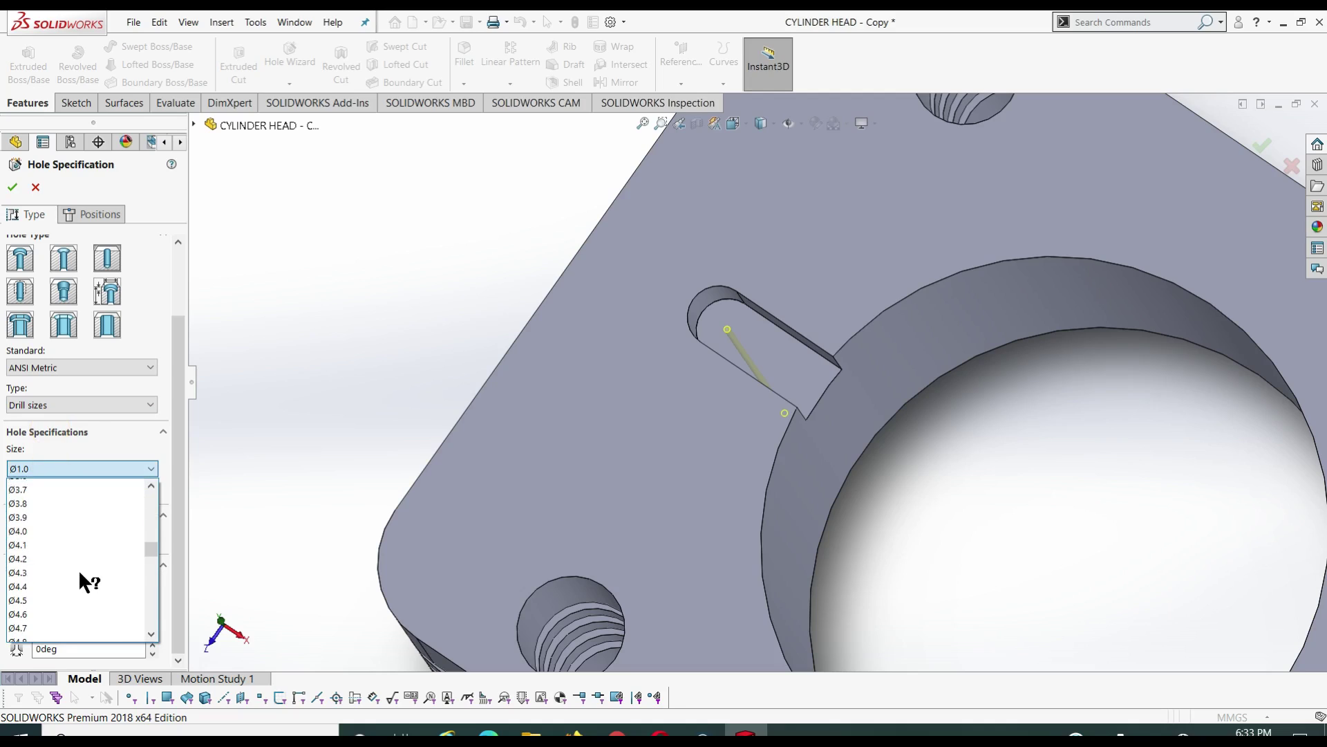
pyautogui.scroll(-3, 86, 584)
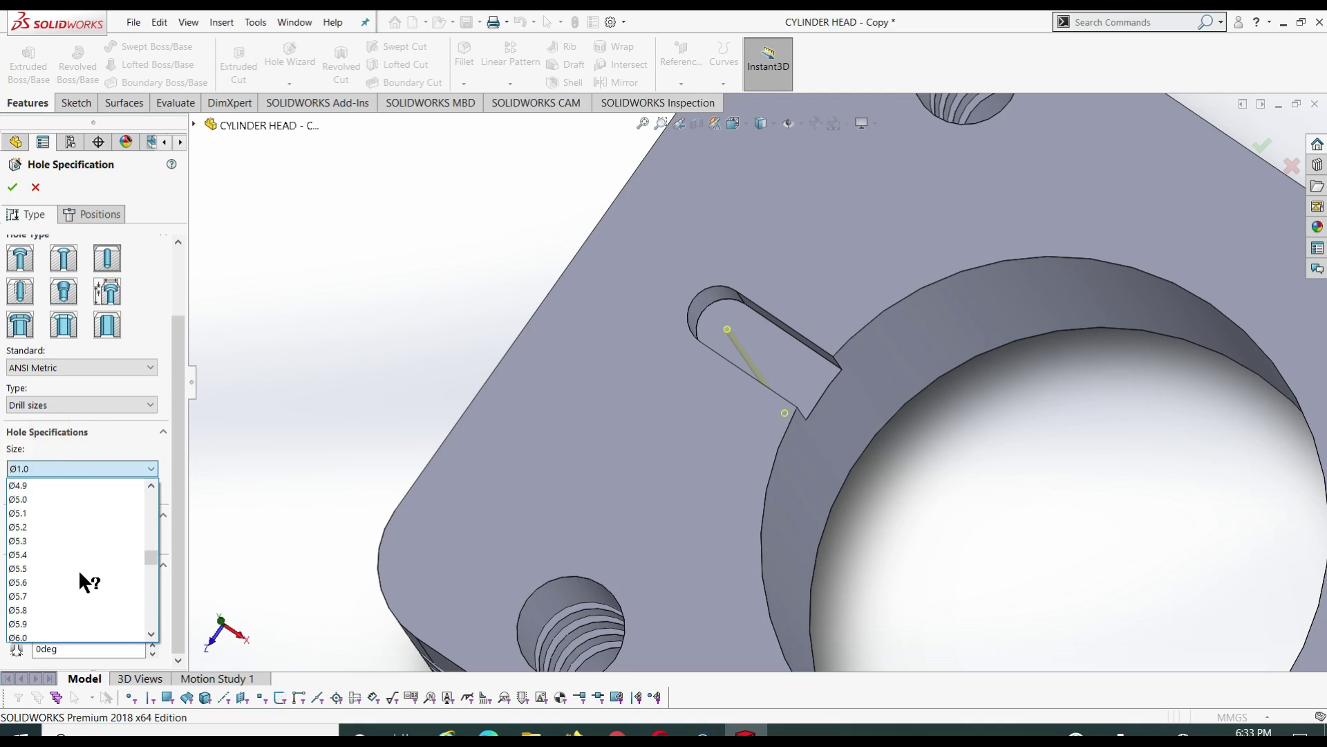
pyautogui.scroll(-3, 83, 580)
pyautogui.scroll(-3, 83, 579)
pyautogui.scroll(-3, 83, 579)
pyautogui.scroll(-3, 83, 580)
pyautogui.scroll(-2, 83, 579)
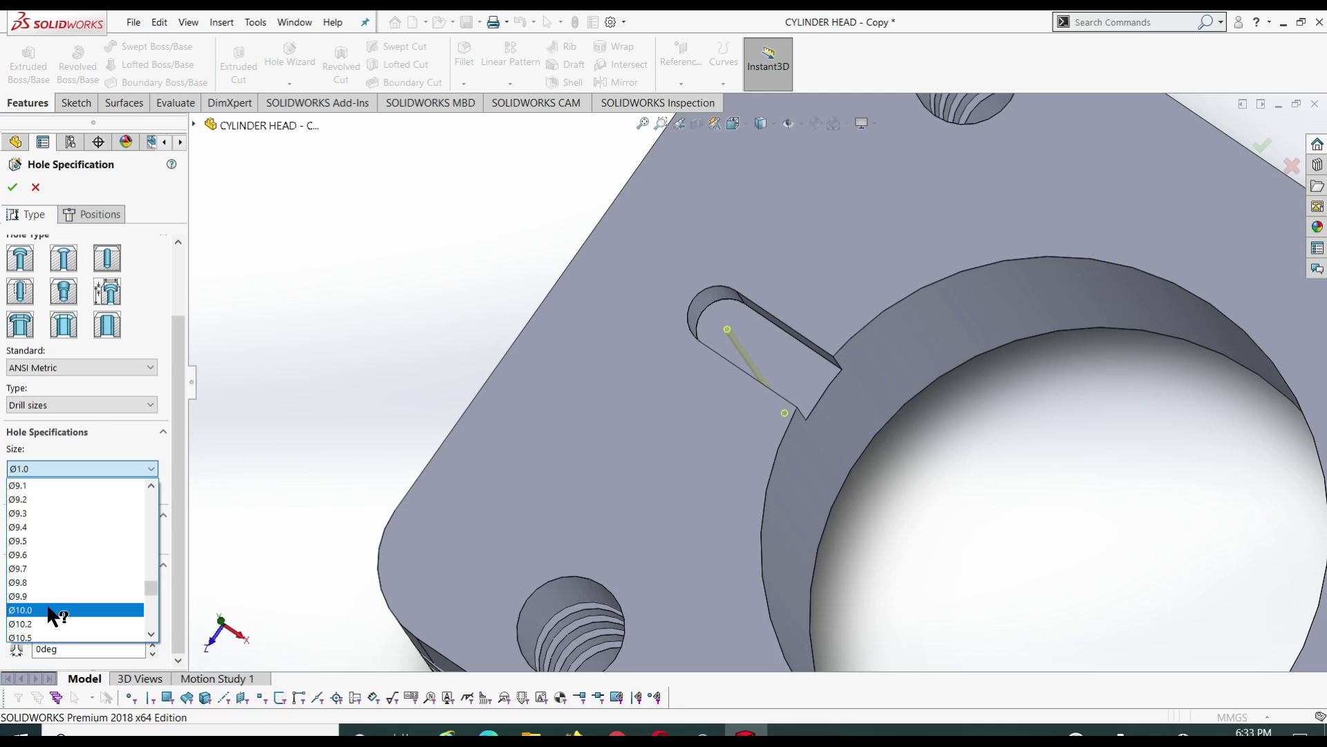
pyautogui.click(52, 609)
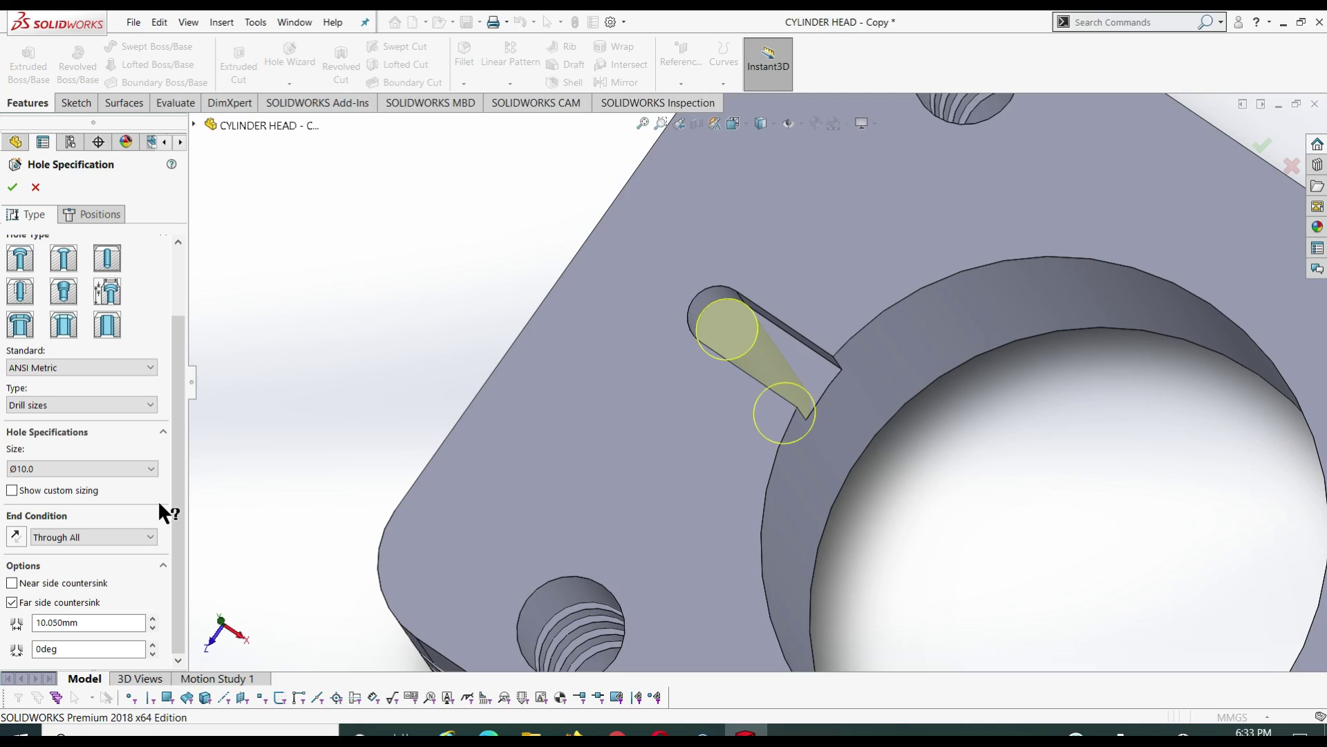
# Step: Create the Ø10.0 hole and view the part in standard isometric
pyautogui.click(12, 187)
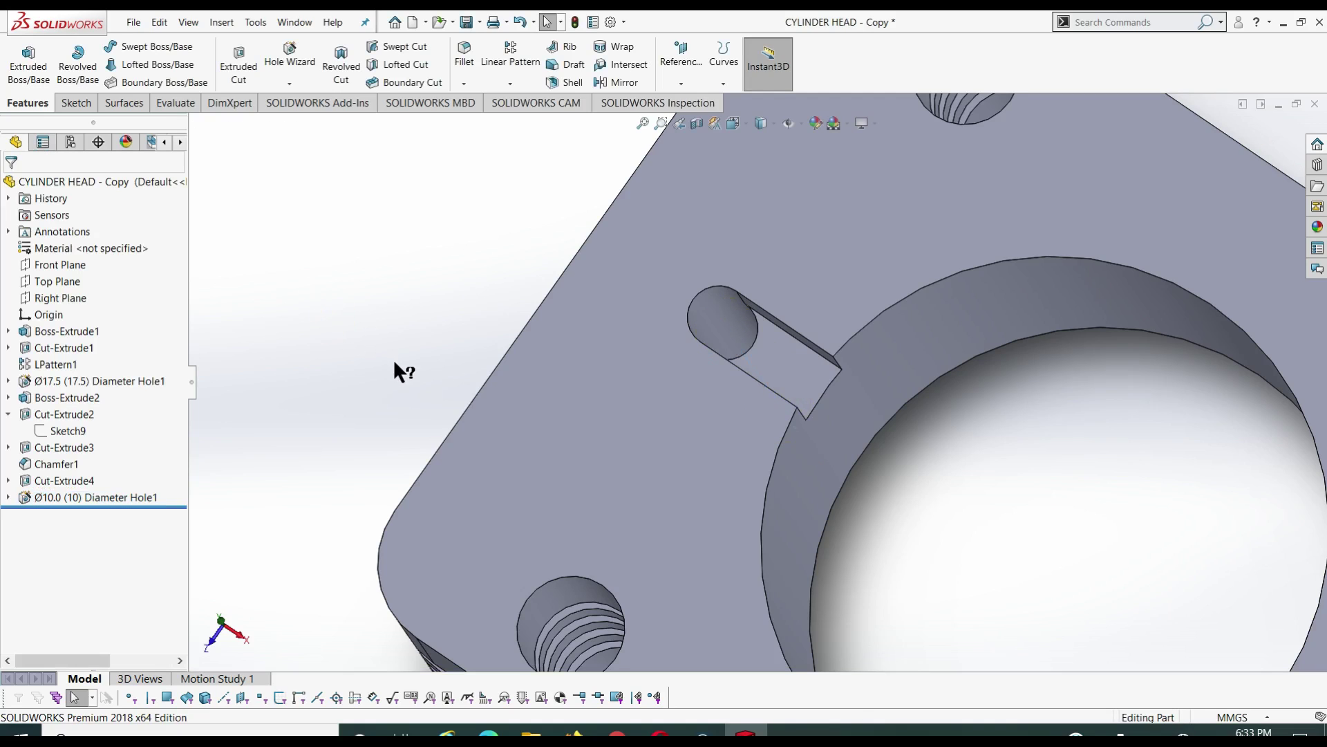
pyautogui.moveTo(393, 363)
pyautogui.mouseDown(button='middle')
pyautogui.moveTo(401, 425)
pyautogui.moveTo(426, 395)
pyautogui.mouseUp(button='middle')
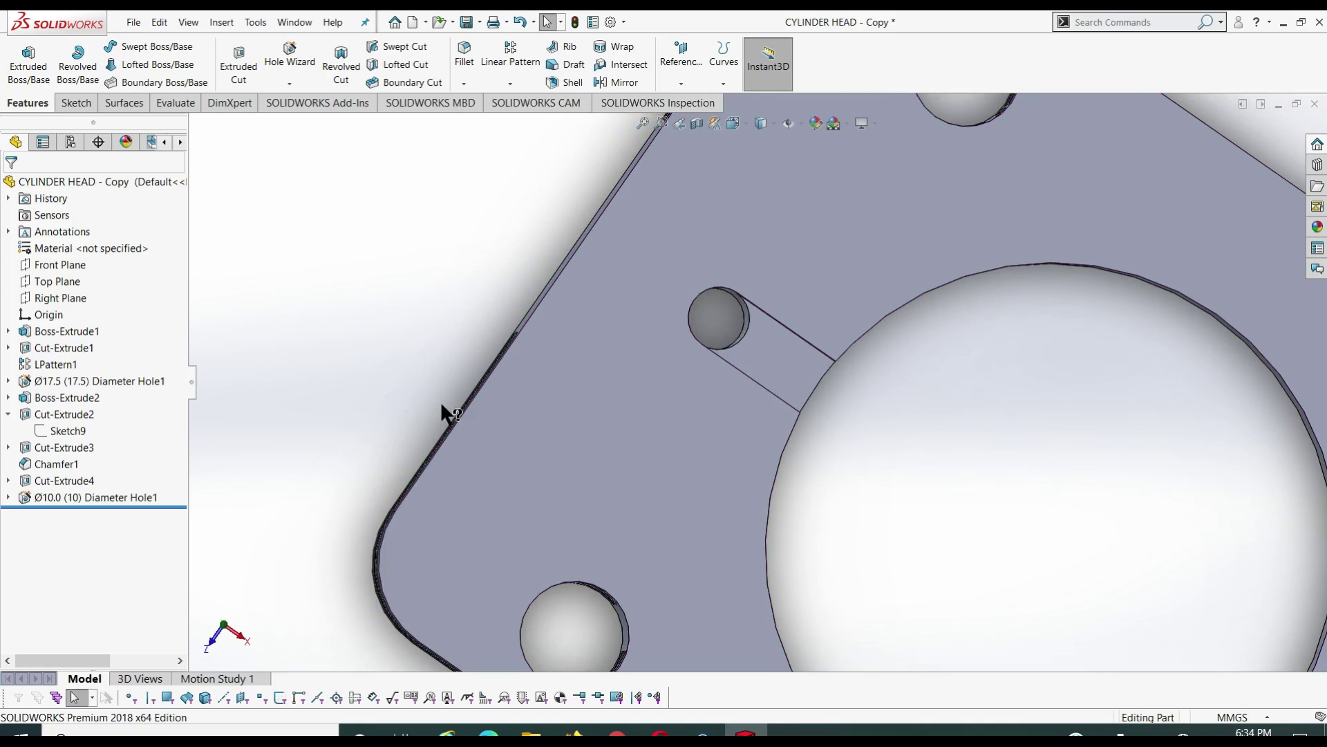
pyautogui.press('f')
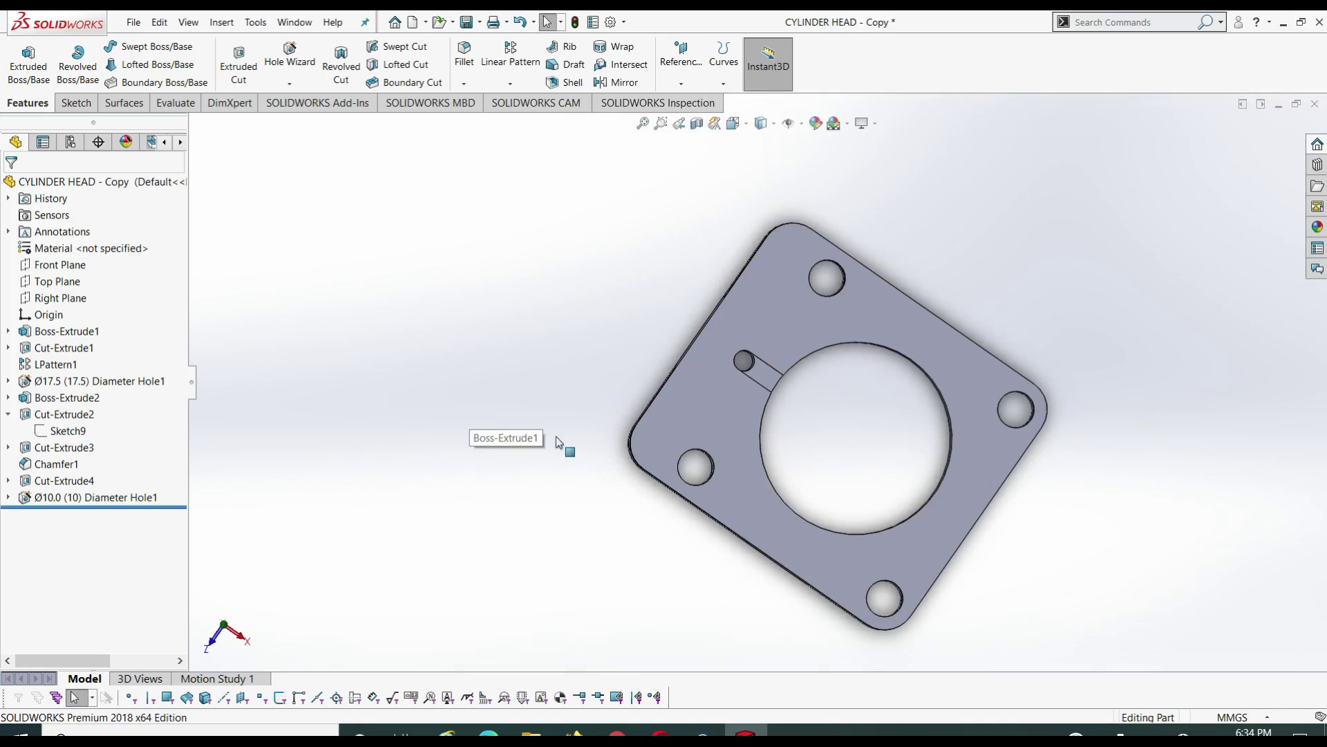
pyautogui.moveTo(894, 502)
pyautogui.mouseDown(button='middle')
pyautogui.moveTo(1090, 168)
pyautogui.moveTo(1045, 128)
pyautogui.mouseUp(button='middle')
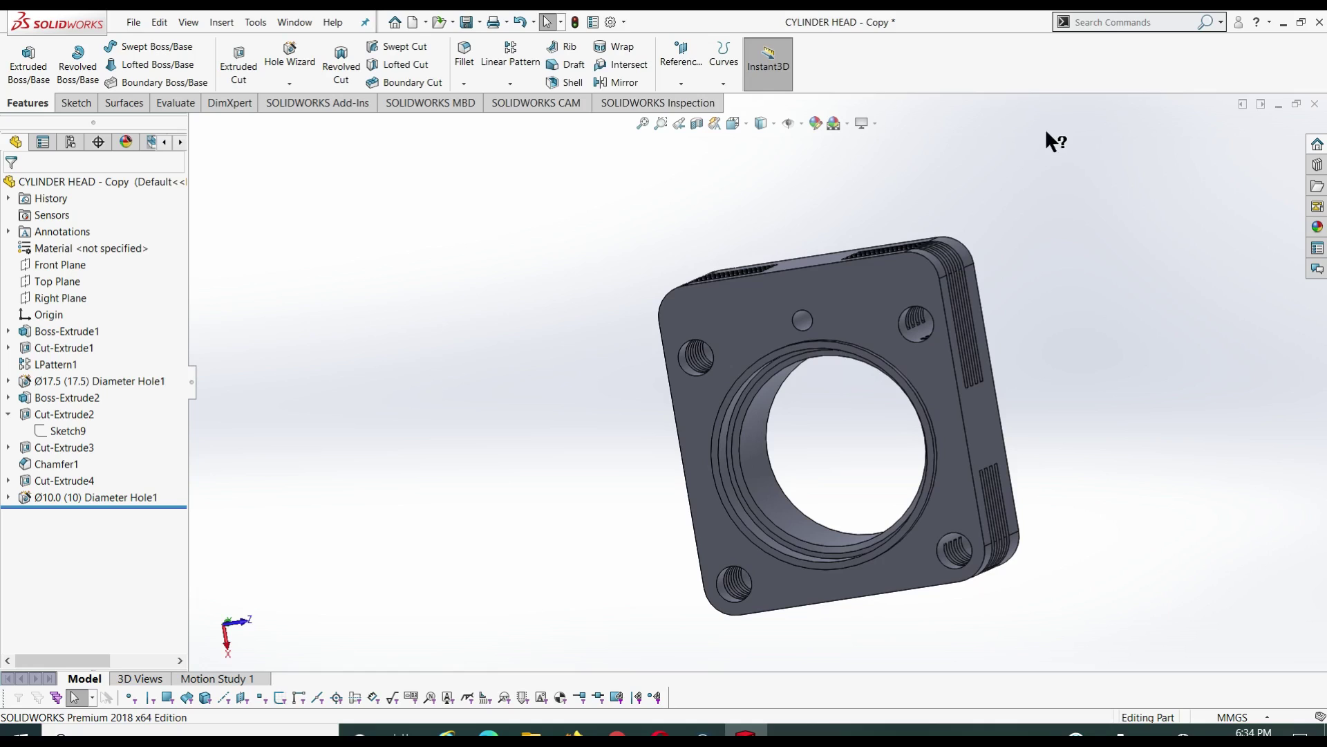
pyautogui.moveTo(1034, 254)
pyautogui.mouseDown(button='middle')
pyautogui.moveTo(1058, 216)
pyautogui.moveTo(792, 357)
pyautogui.moveTo(824, 348)
pyautogui.mouseUp(button='middle')
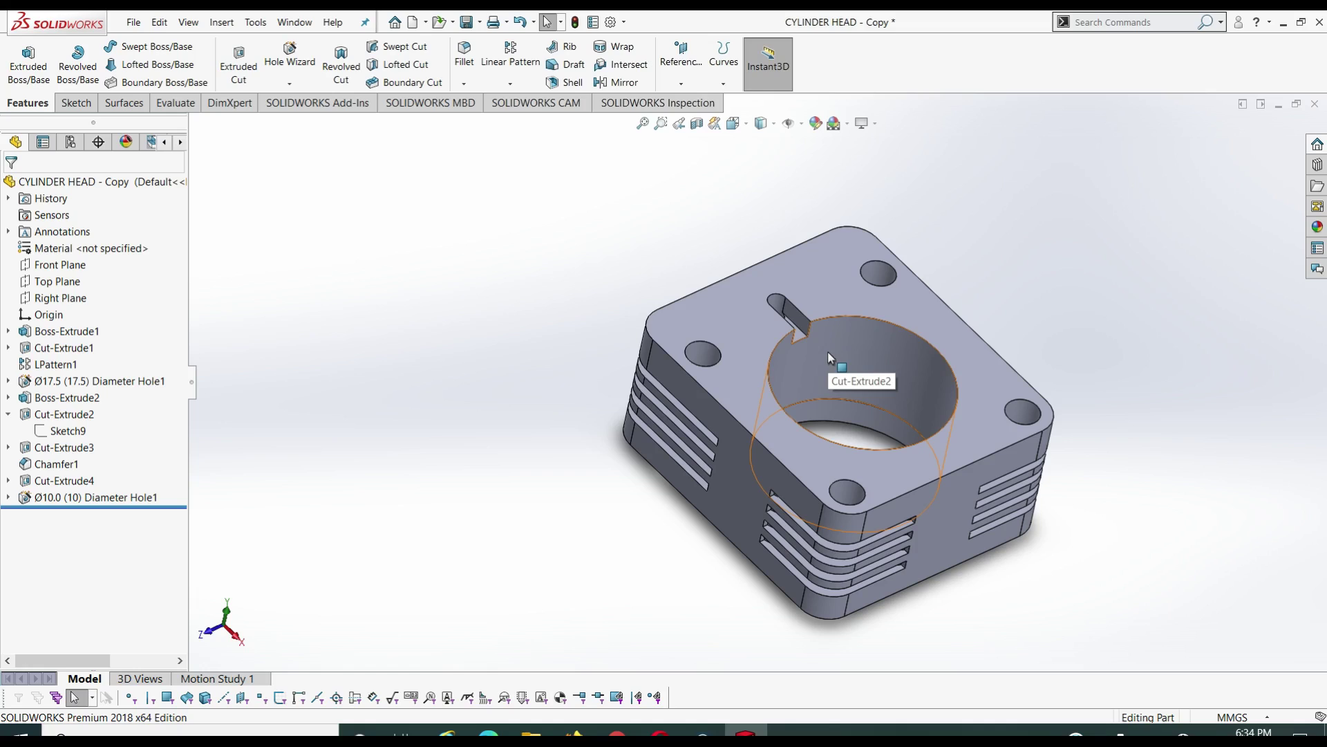
pyautogui.moveTo(959, 306); pyautogui.dragTo(945, 305, button='middle')
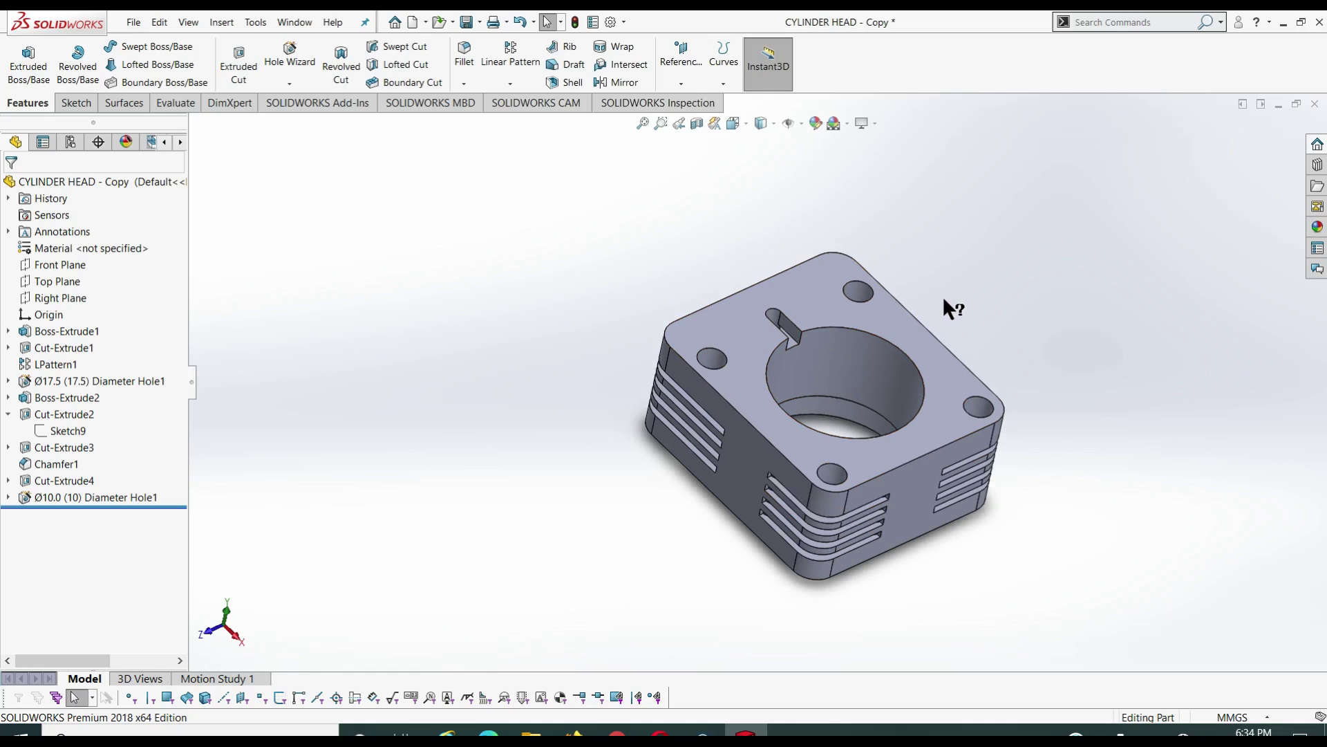
pyautogui.hotkey('ctrl', '7')
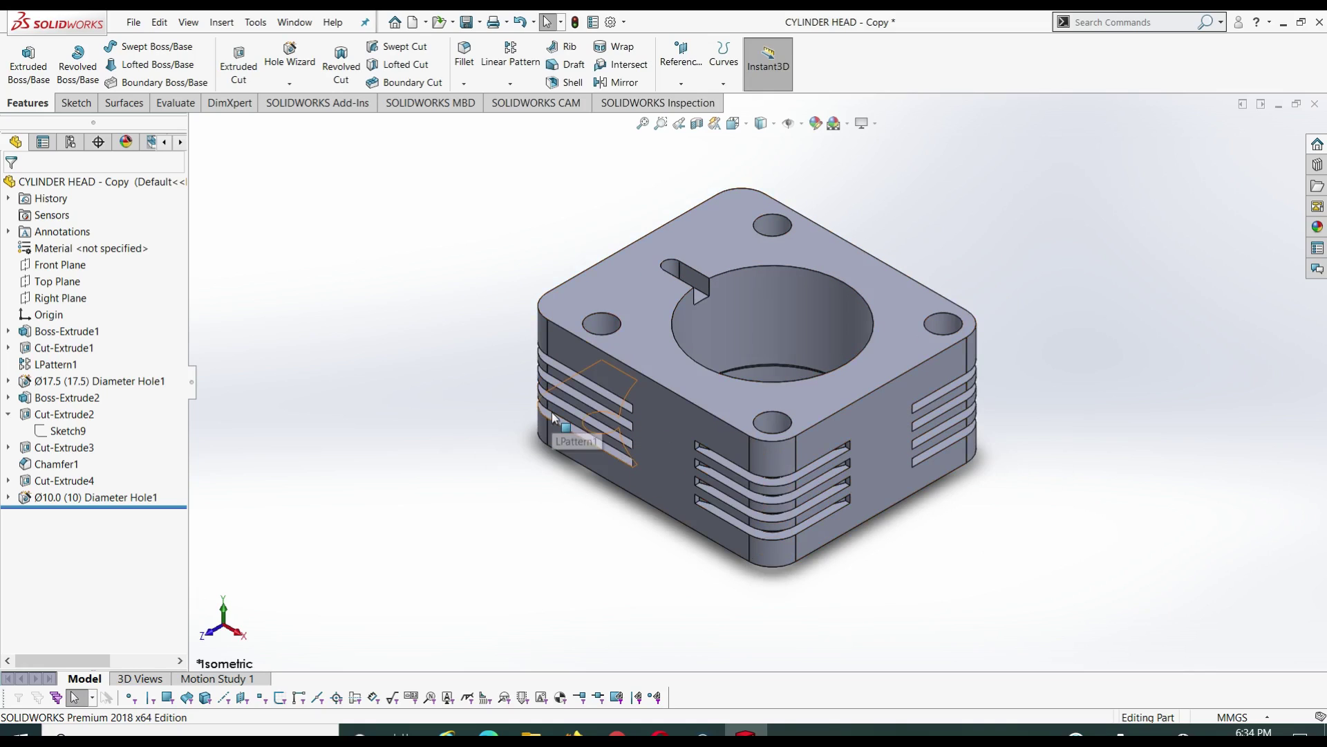
# Step: Inspect the dimensions of Boss-Extrude1 and Cut-Extrude1
pyautogui.click(43, 335)
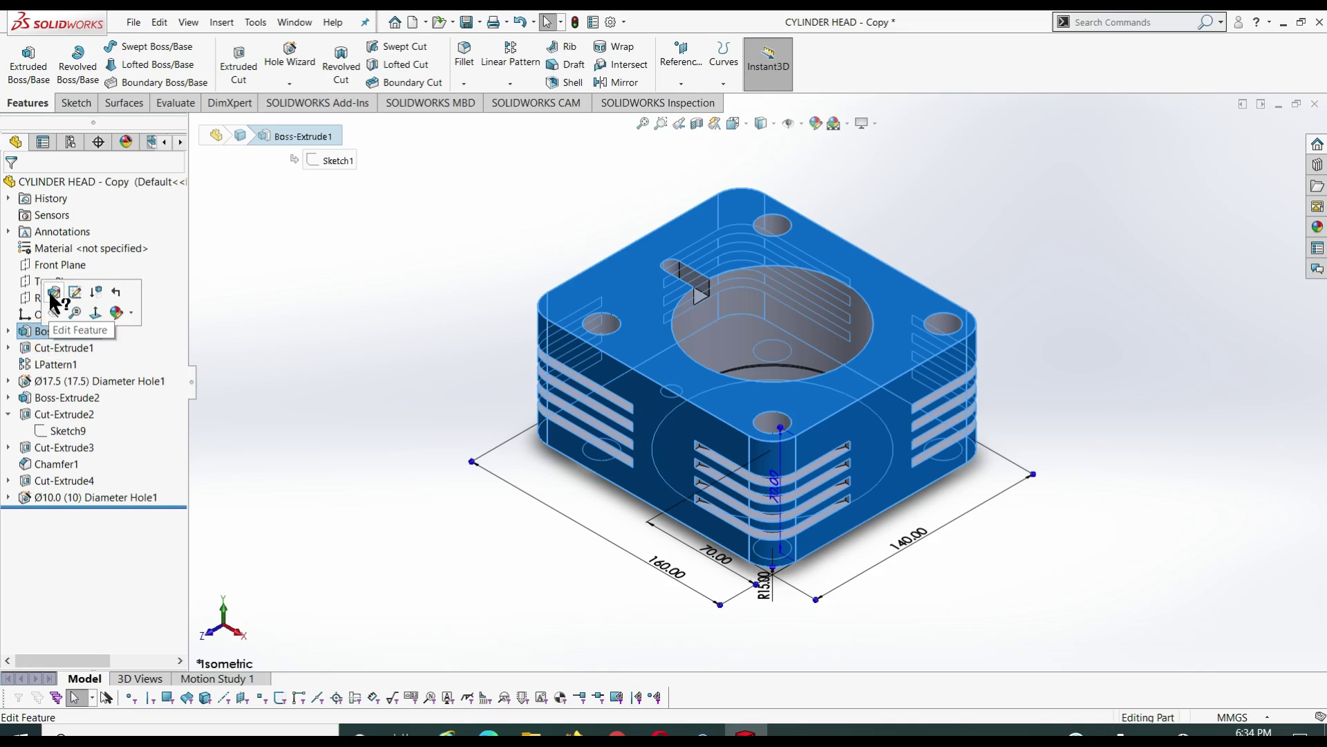
pyautogui.click(264, 401)
pyautogui.click(73, 348)
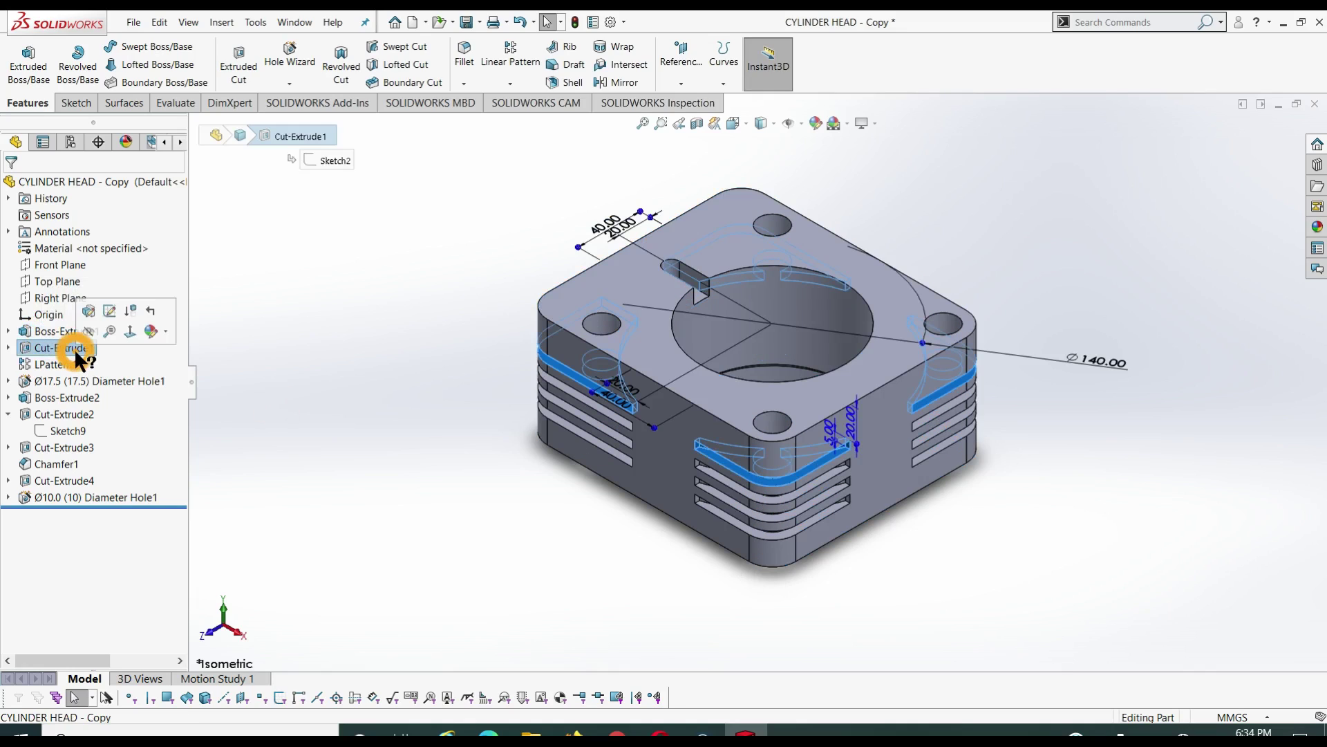
pyautogui.click(296, 344)
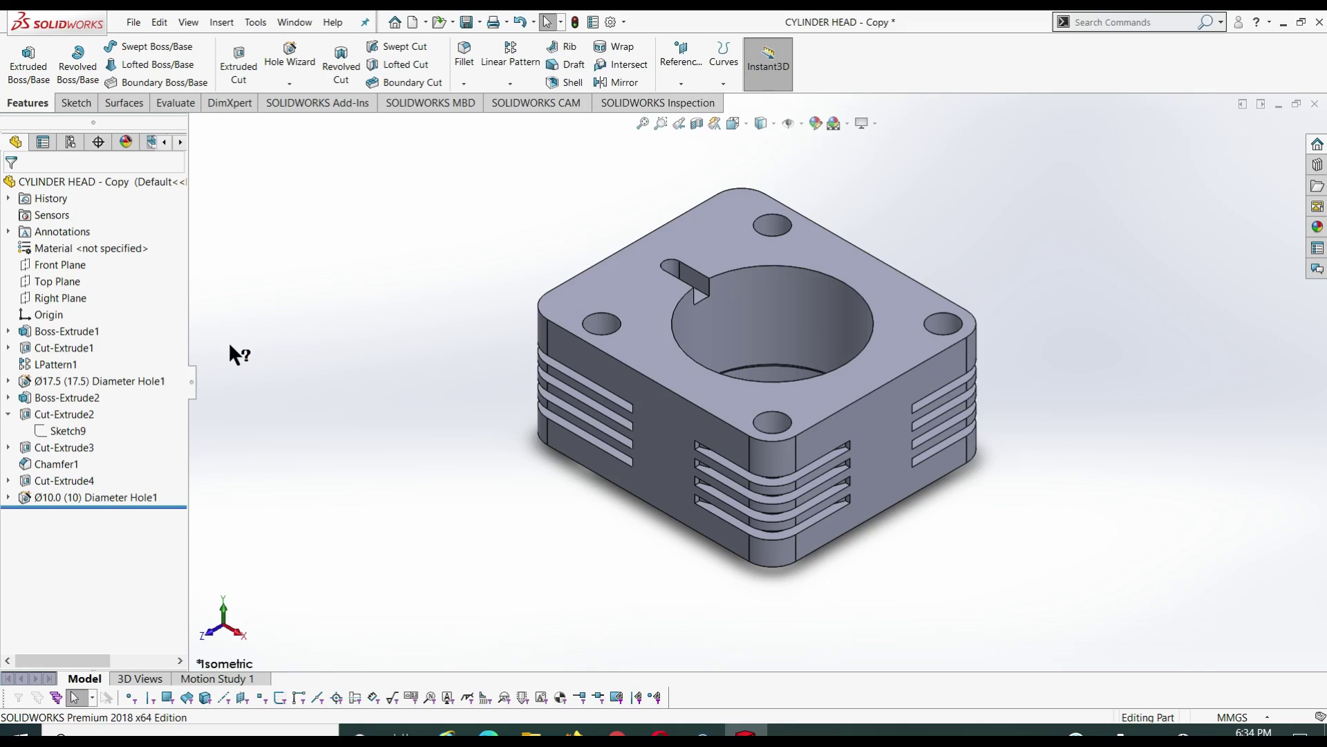
# Step: Change the Boss-Extrude1 depth to 210 mm and fit the taller model in view
pyautogui.rightClick(74, 333)
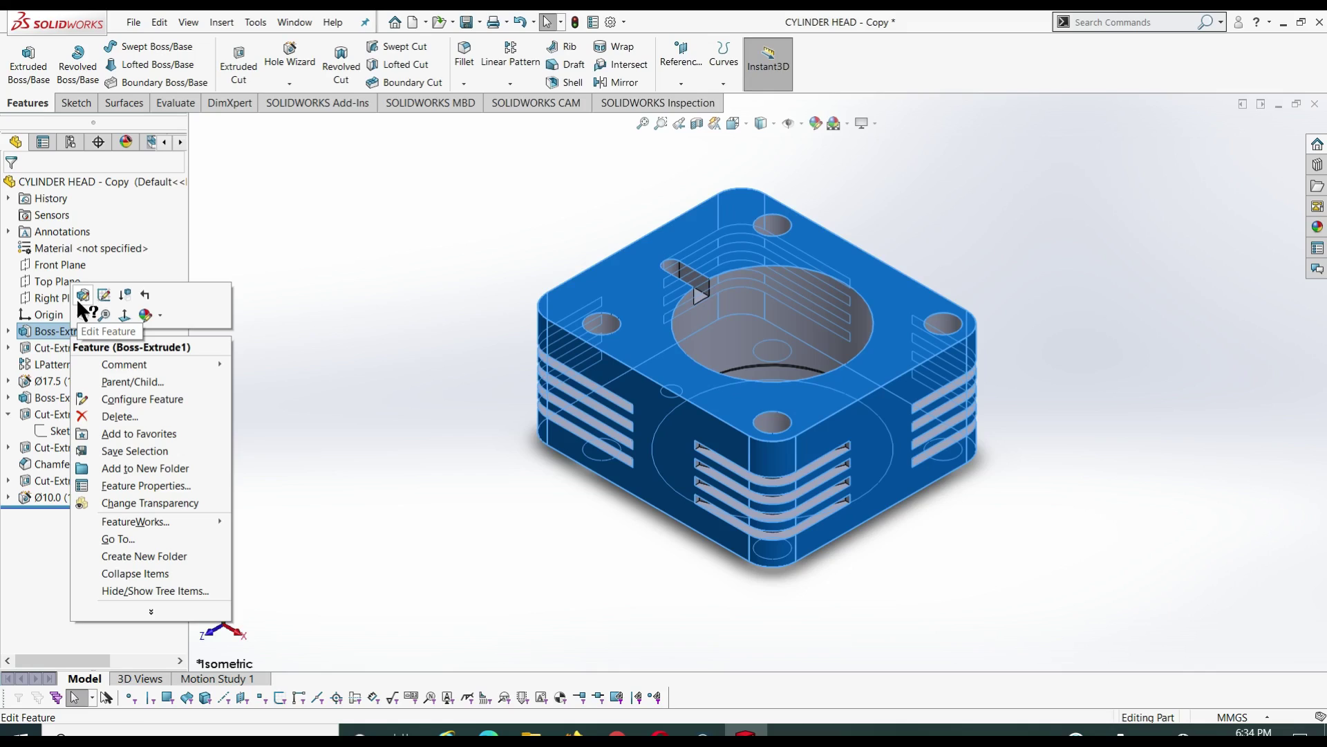
pyautogui.click(77, 298)
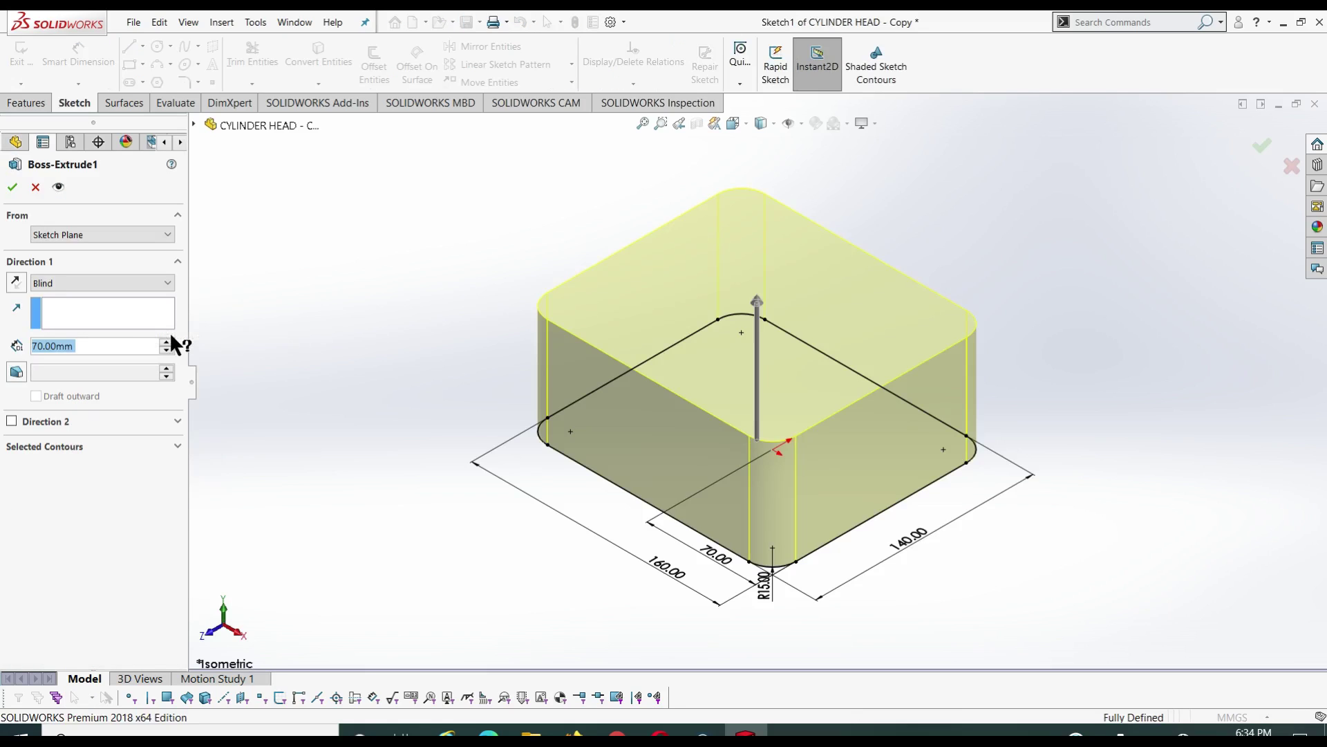
pyautogui.write('2')
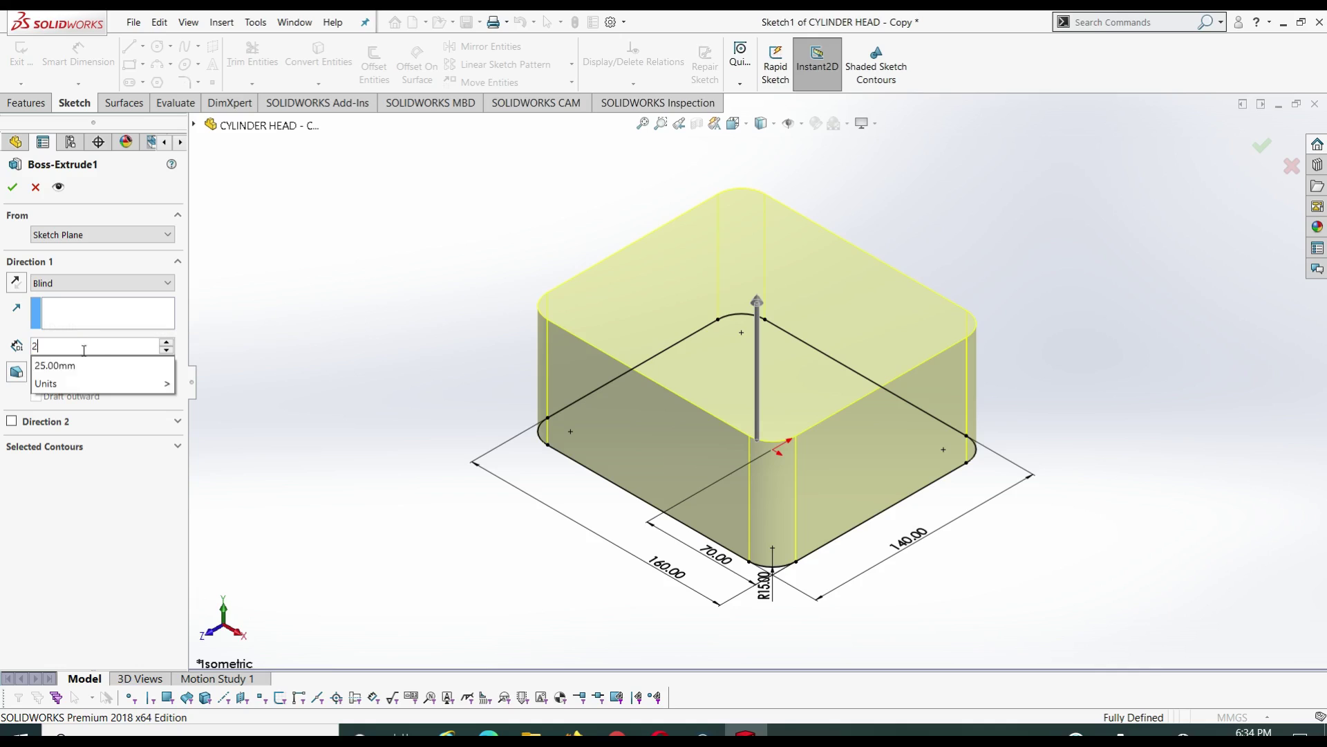
pyautogui.write('10')
pyautogui.press('Return')
pyautogui.press('Return')
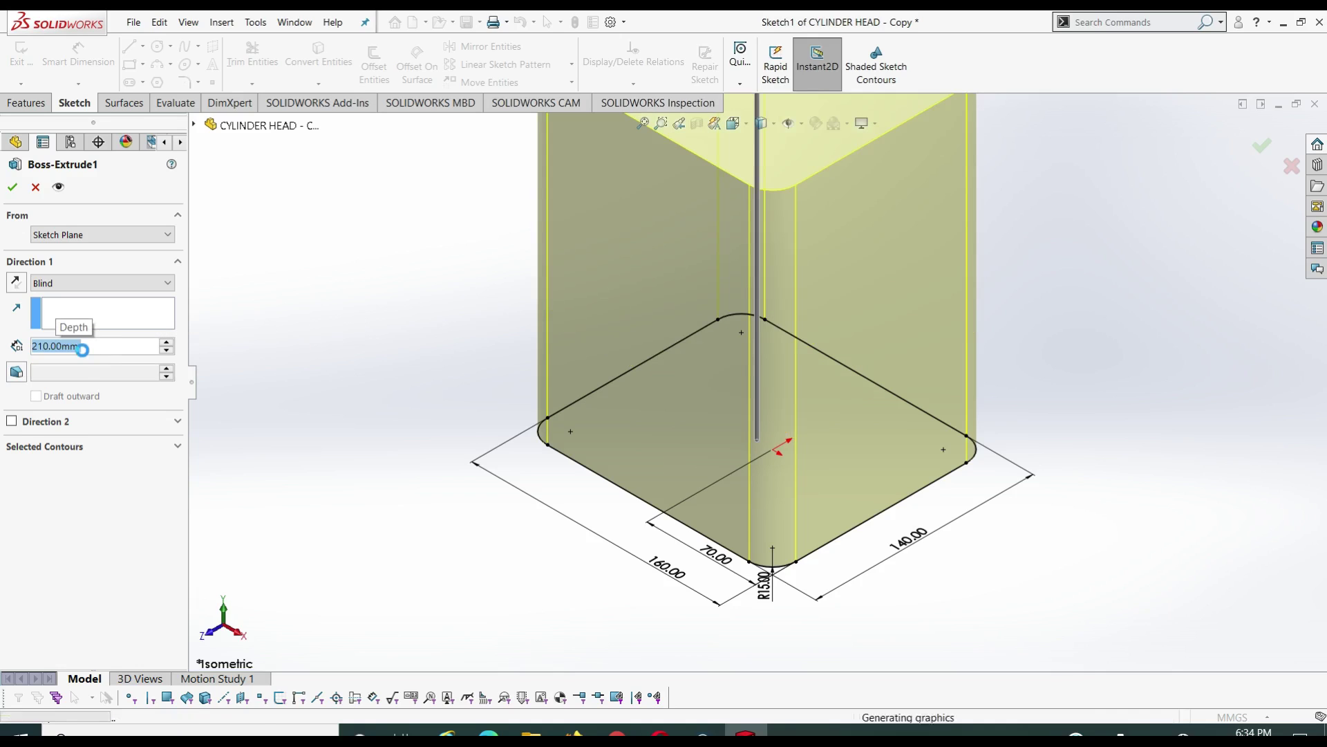
pyautogui.click(427, 394)
pyautogui.press('f')
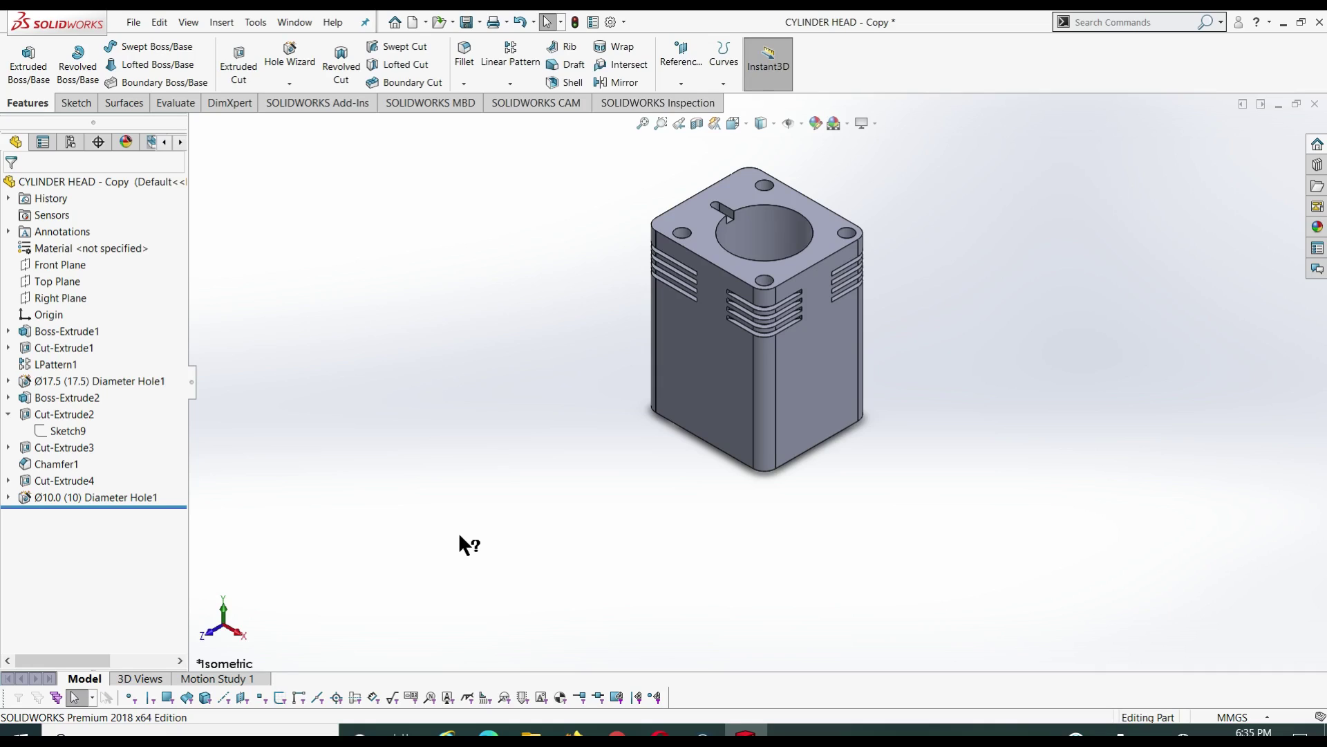
# Step: Edit LPattern1 from 4 to 17 instances and accept the fin pattern
pyautogui.click(54, 363)
pyautogui.rightClick(54, 363)
pyautogui.click(69, 326)
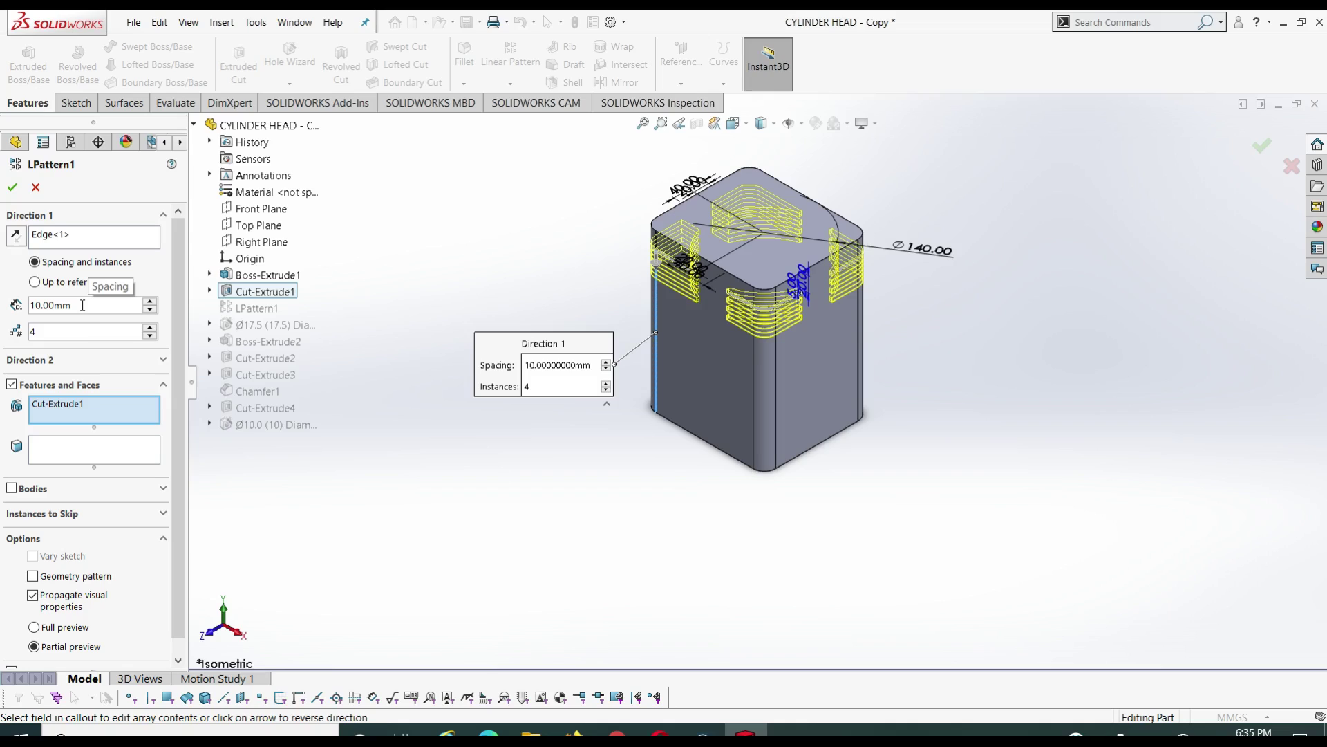
pyautogui.doubleClick(78, 330)
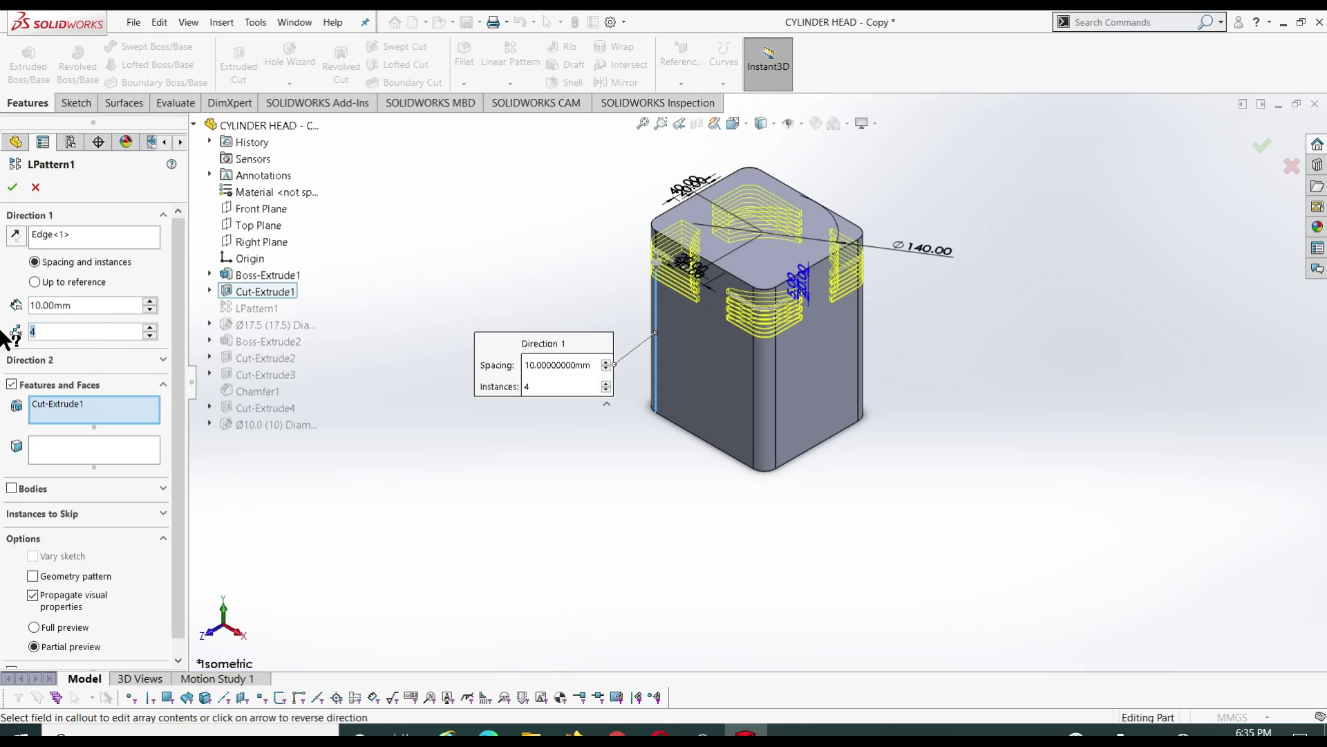
pyautogui.write('17')
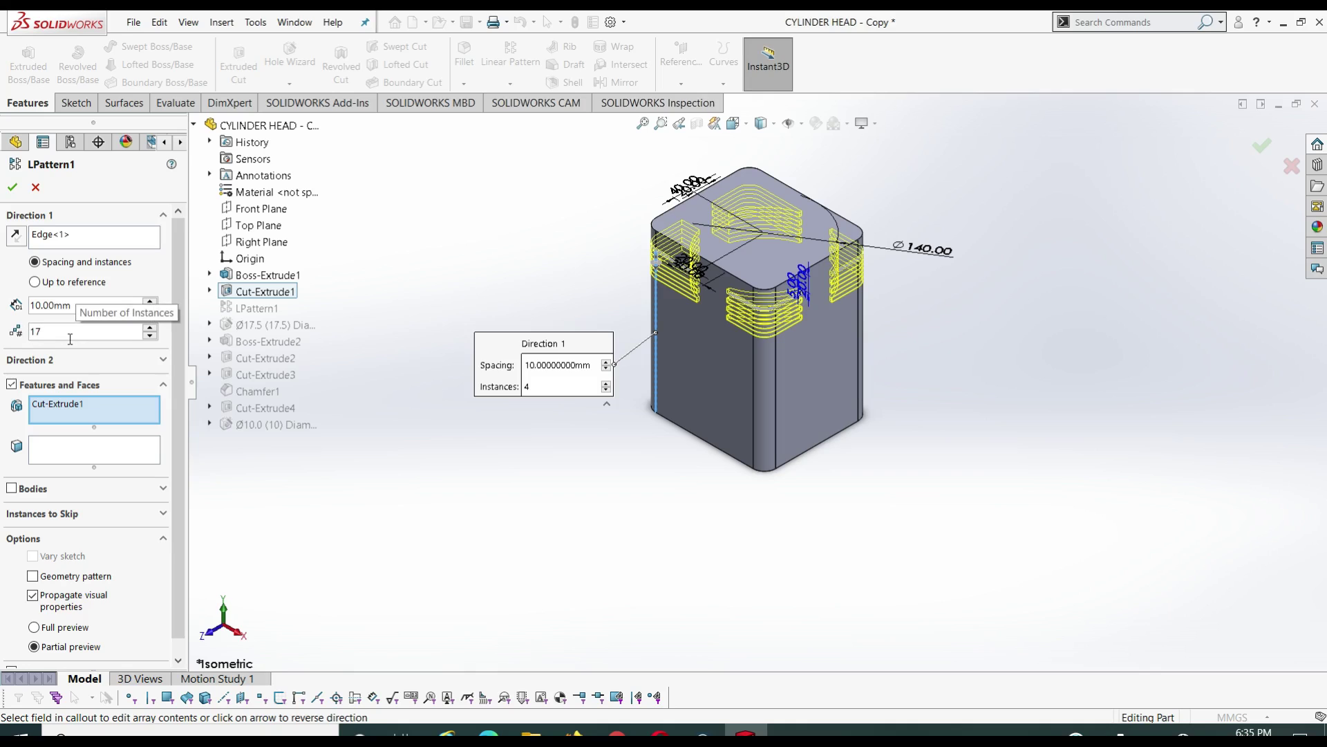
pyautogui.press('Return')
pyautogui.moveTo(504, 533)
pyautogui.mouseDown(button='middle')
pyautogui.moveTo(518, 394)
pyautogui.moveTo(607, 392)
pyautogui.moveTo(538, 405)
pyautogui.mouseUp(button='middle')
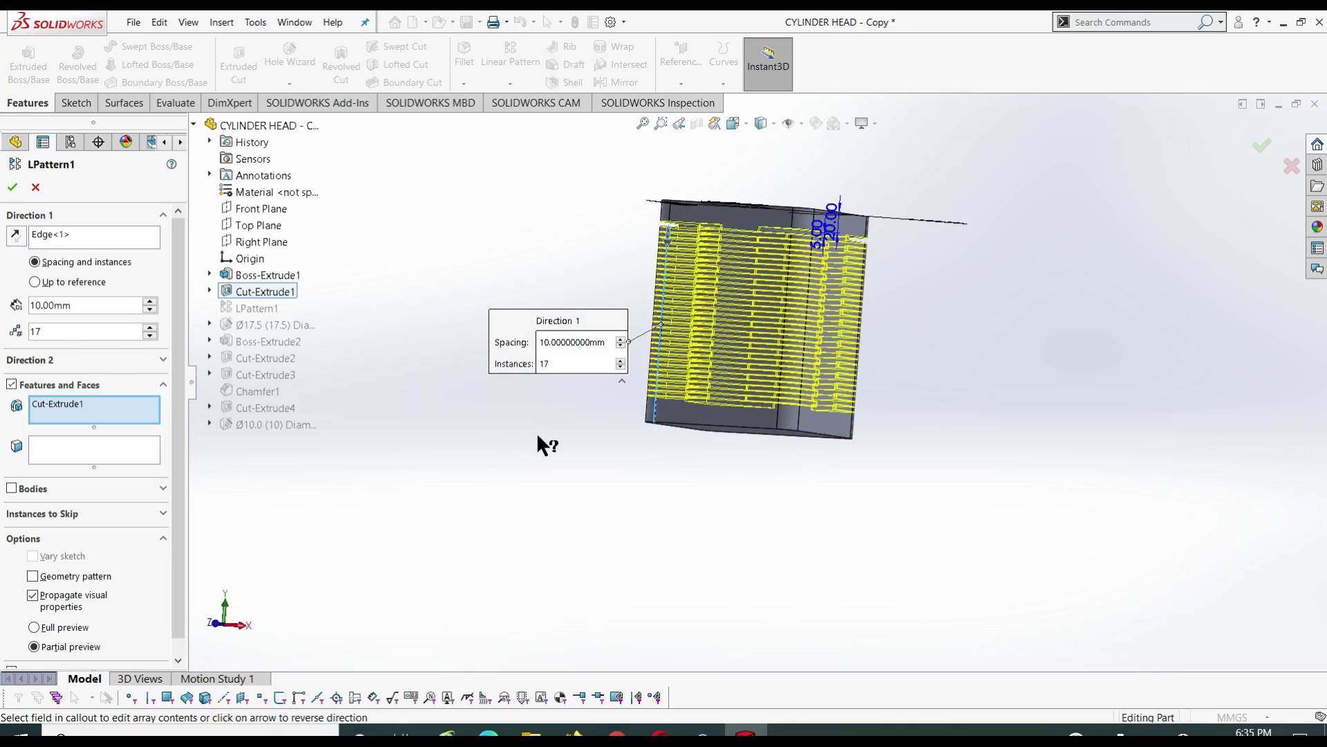
pyautogui.click(12, 187)
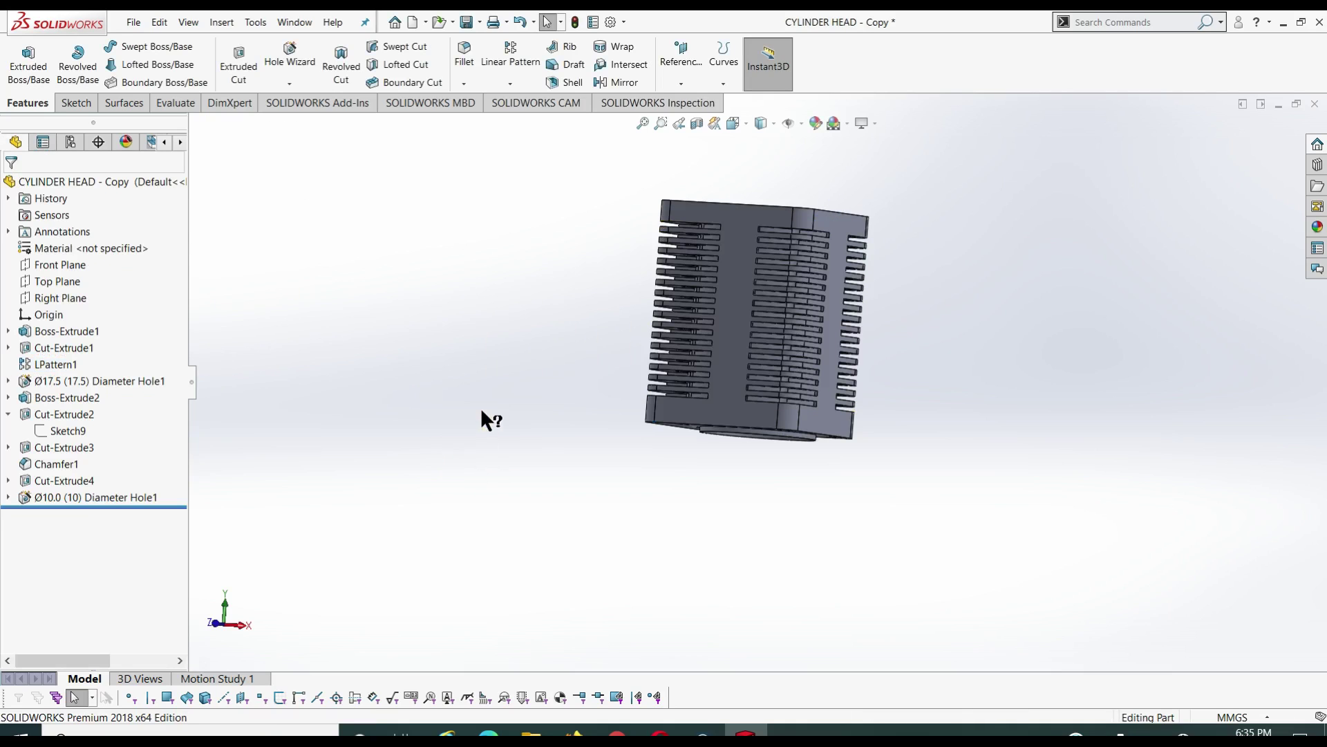
pyautogui.moveTo(480, 408)
pyautogui.mouseDown(button='middle')
pyautogui.moveTo(435, 658)
pyautogui.moveTo(472, 587)
pyautogui.mouseUp(button='middle')
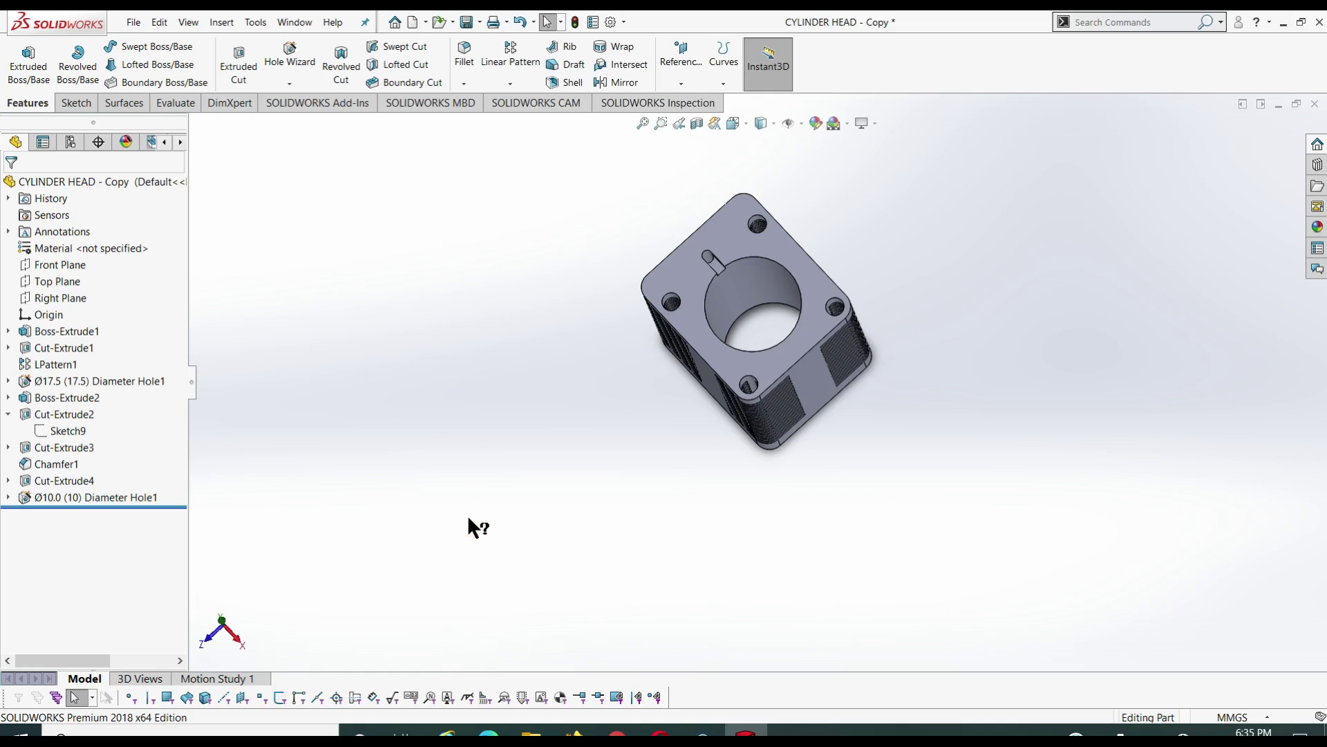
# Step: Snap the finned block back to the standard isometric view with Ctrl+7
pyautogui.hotkey('ctrl', '7')
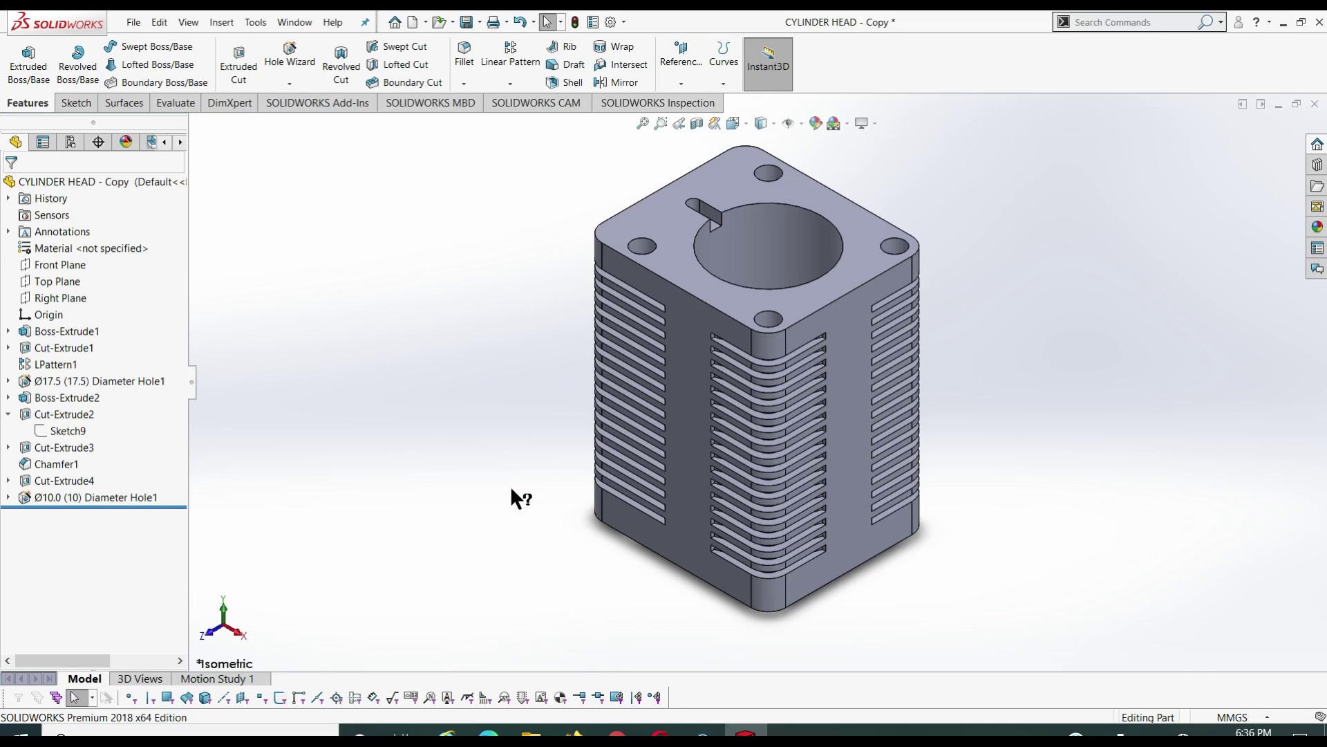
# Step: Start a sketch on the block's top face and draw a circle centred on the origin
pyautogui.click(75, 103)
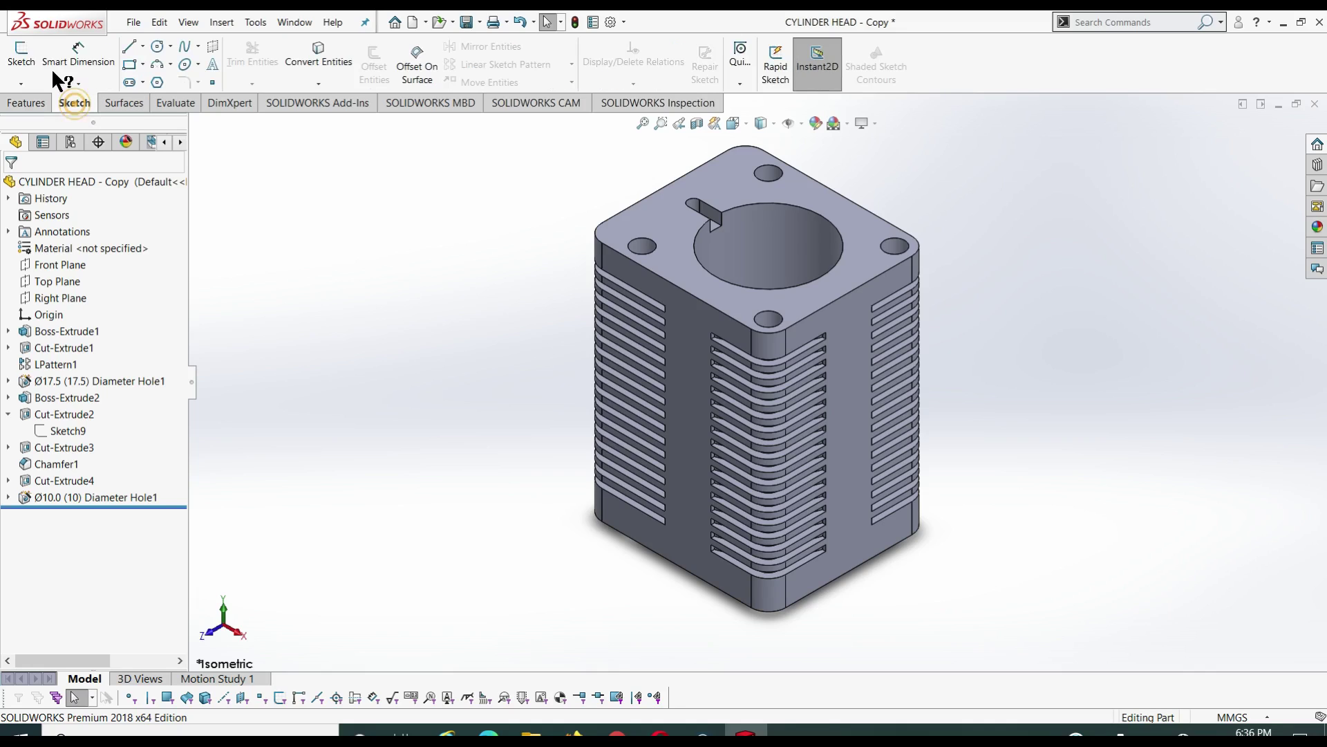
pyautogui.click(21, 55)
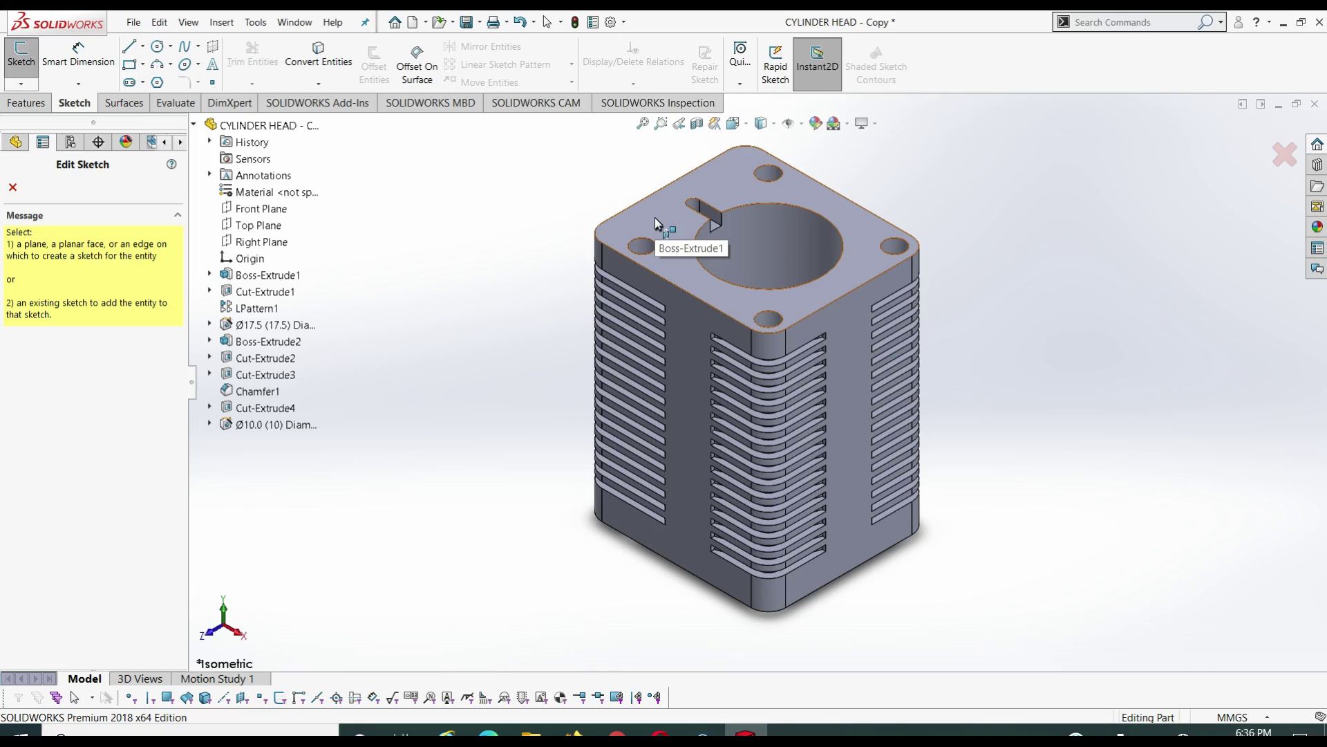
pyautogui.click(762, 196)
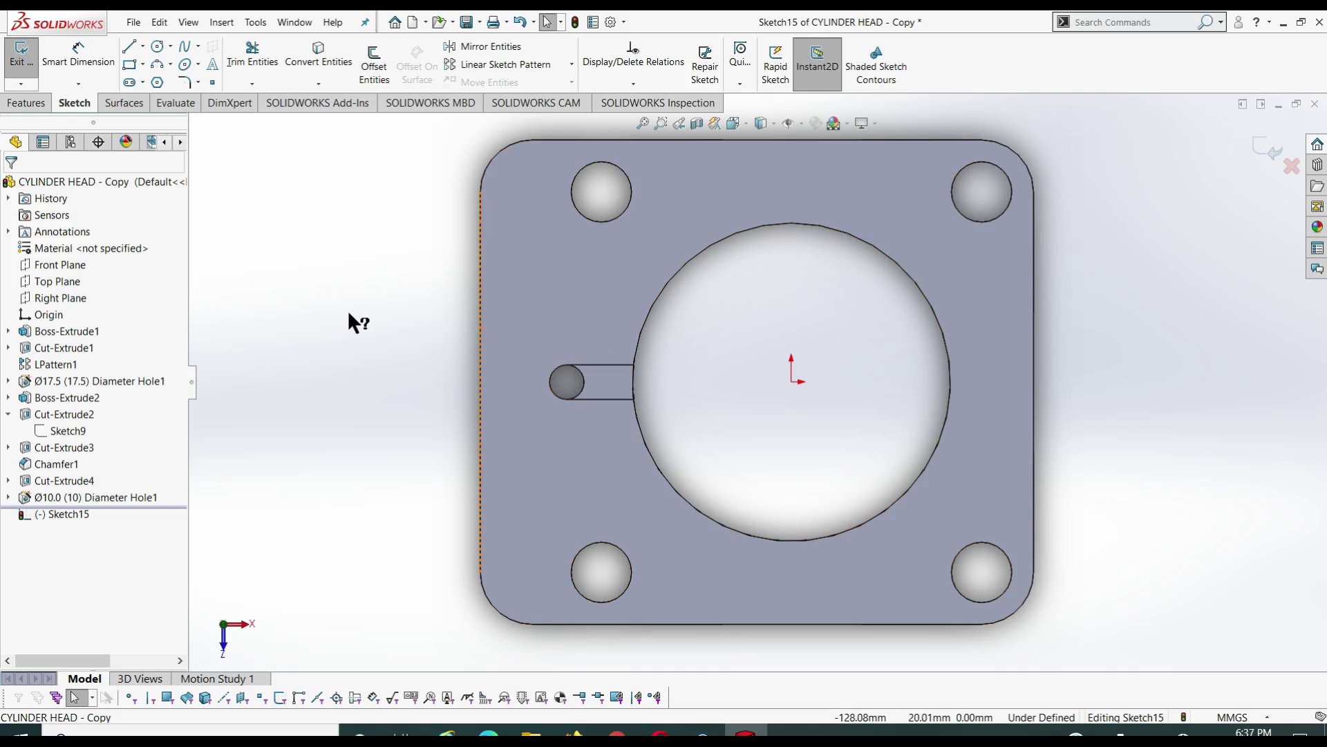
pyautogui.press('c')
pyautogui.click(791, 381)
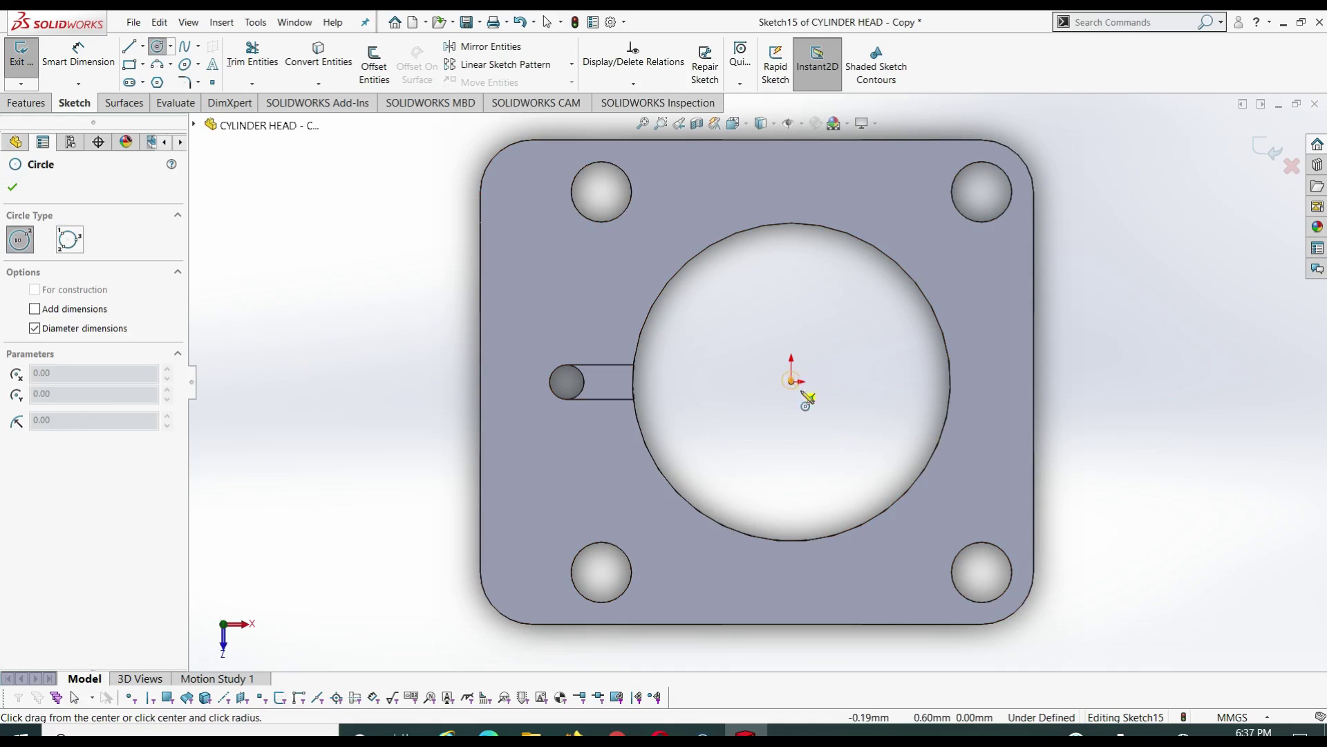
pyautogui.click(873, 448)
# Step: Dimension the circle to Ø105 mm and exit the sketch
pyautogui.press('d')
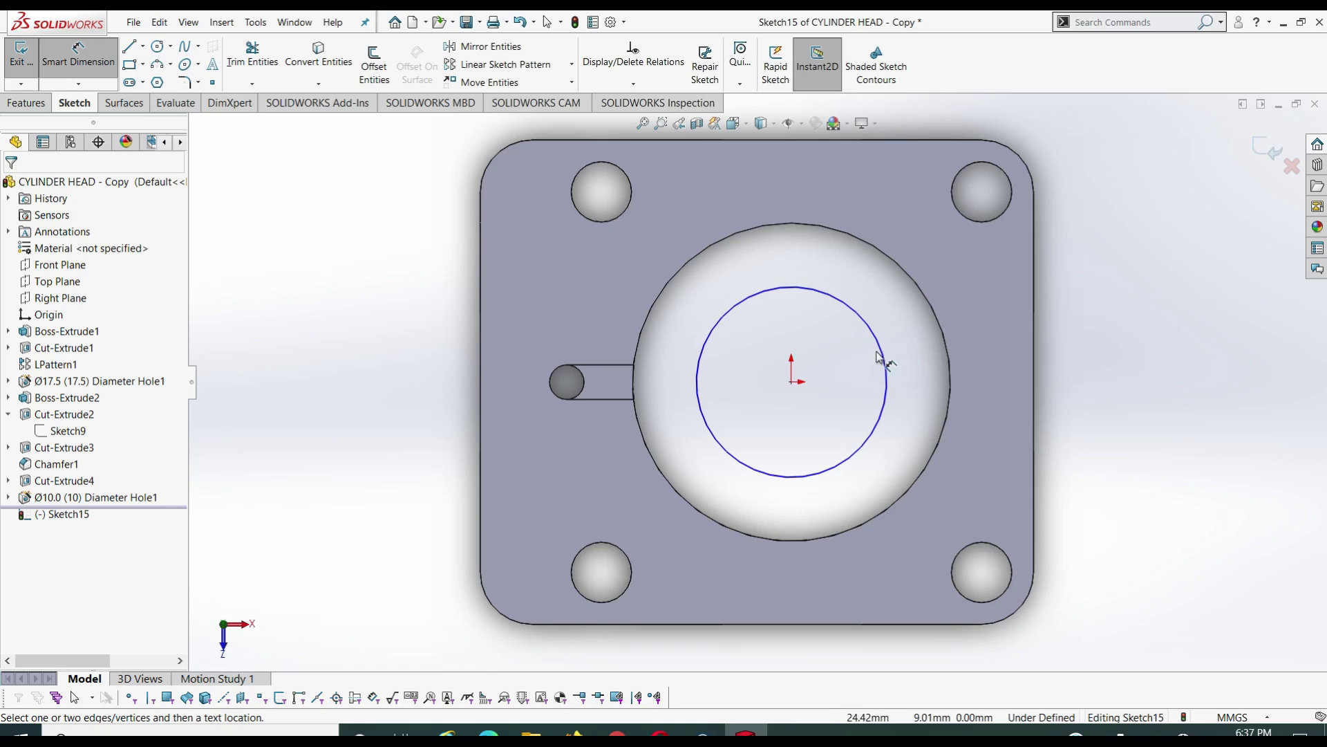
pyautogui.click(884, 359)
pyautogui.click(1106, 268)
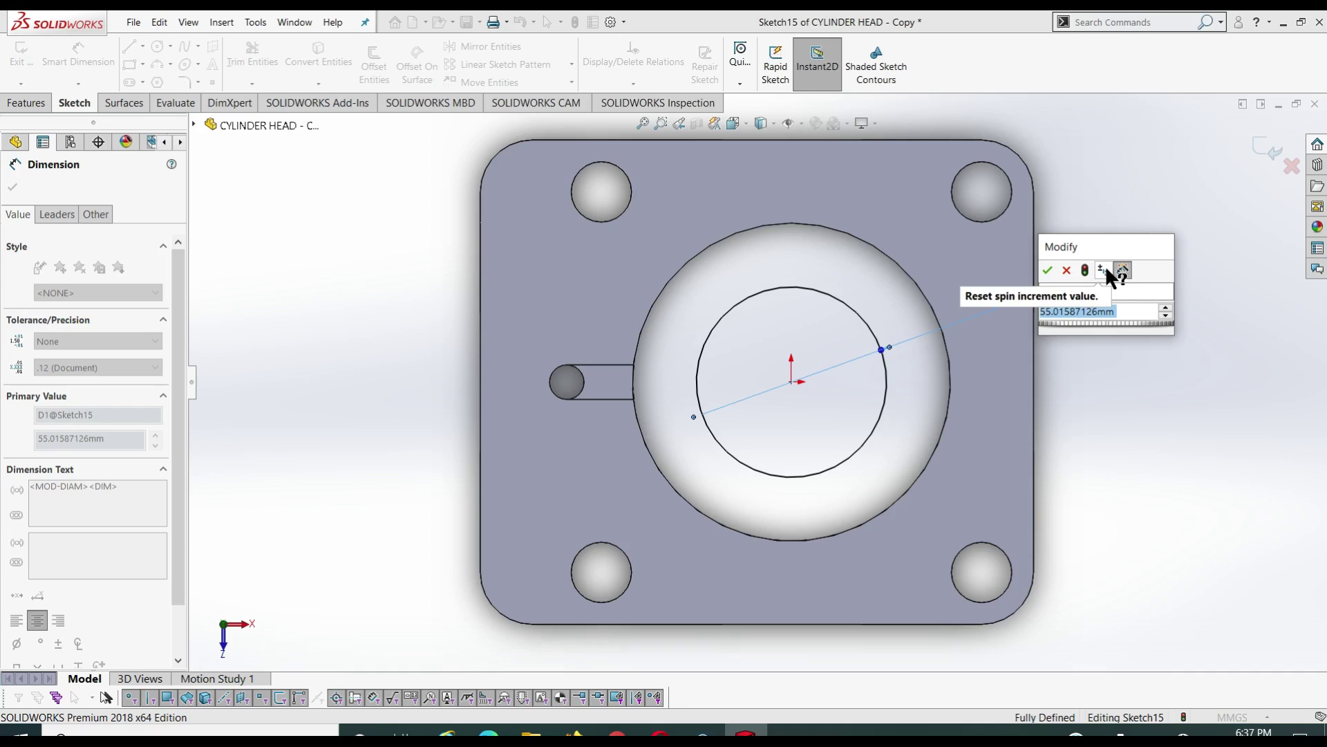
pyautogui.press('Escape')
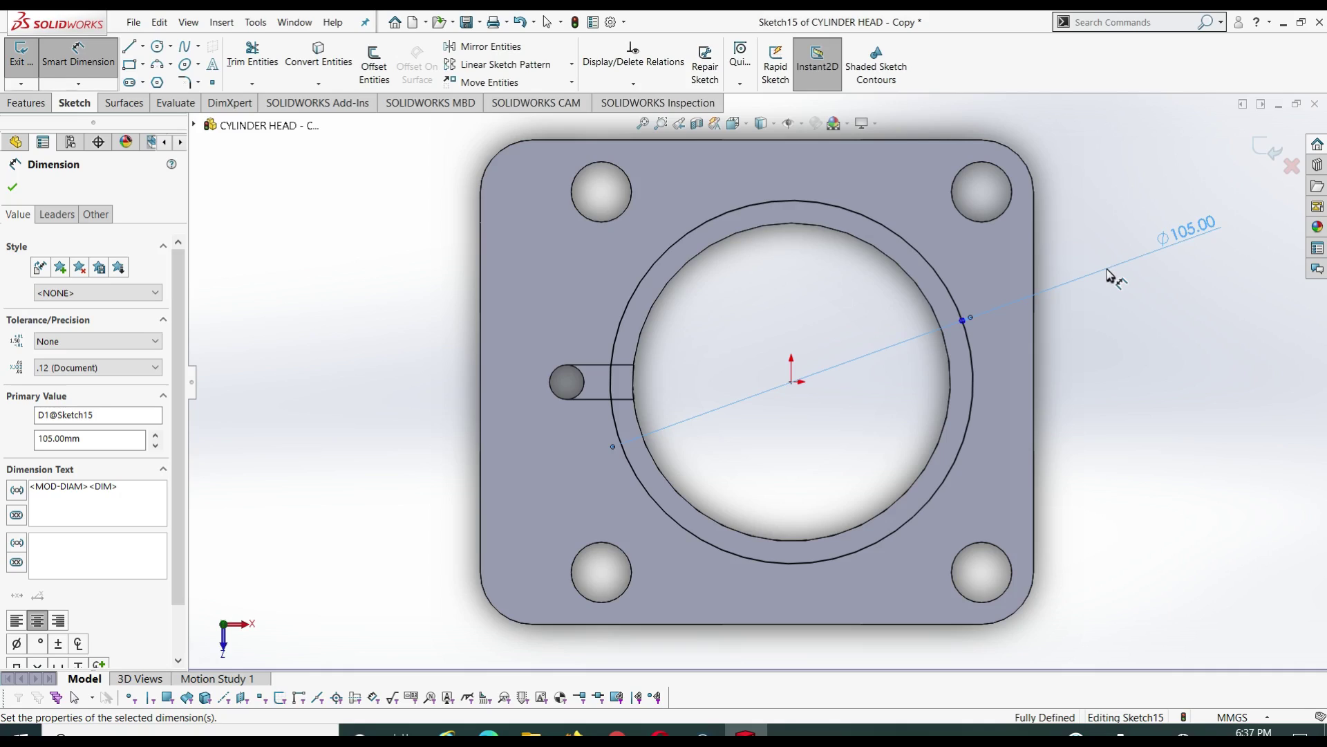
pyautogui.scroll(2, 925, 551)
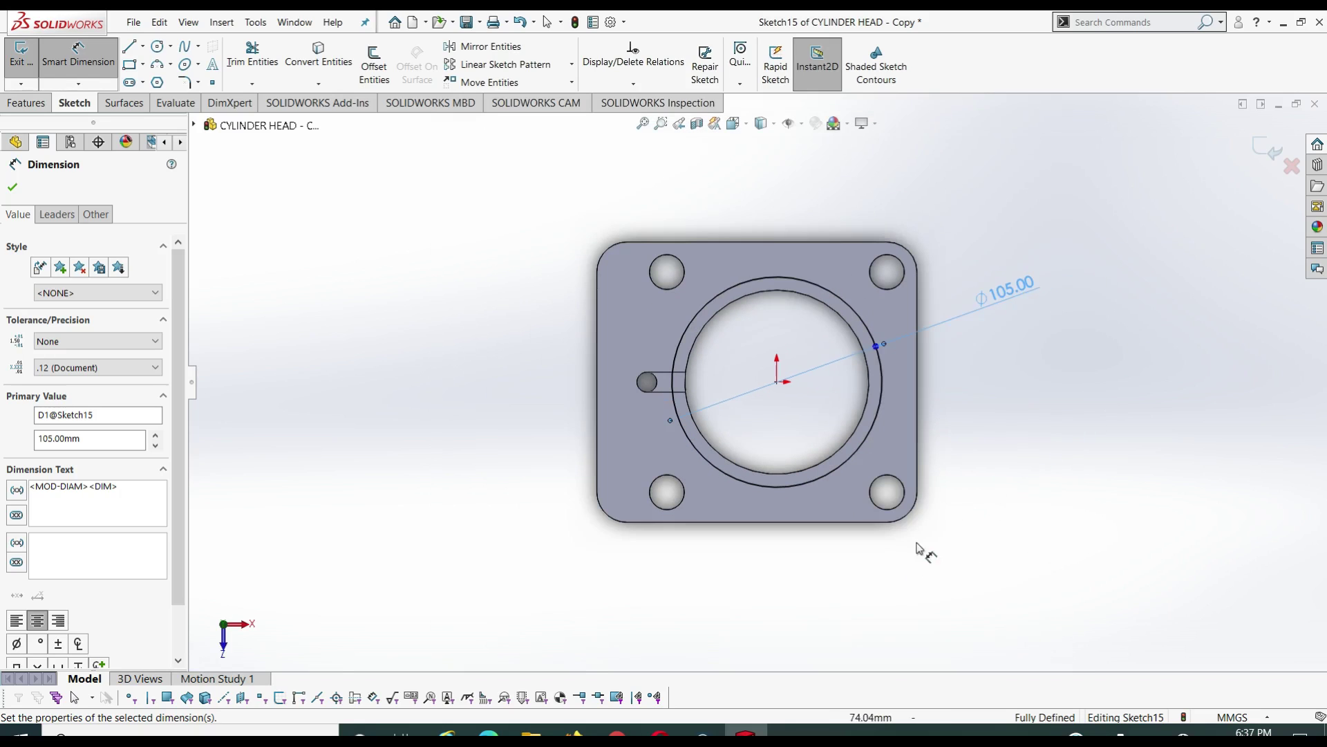
pyautogui.moveTo(924, 551)
pyautogui.mouseDown(button='middle')
pyautogui.moveTo(884, 468)
pyautogui.moveTo(1043, 359)
pyautogui.mouseUp(button='middle')
pyautogui.rightClick(1106, 239)
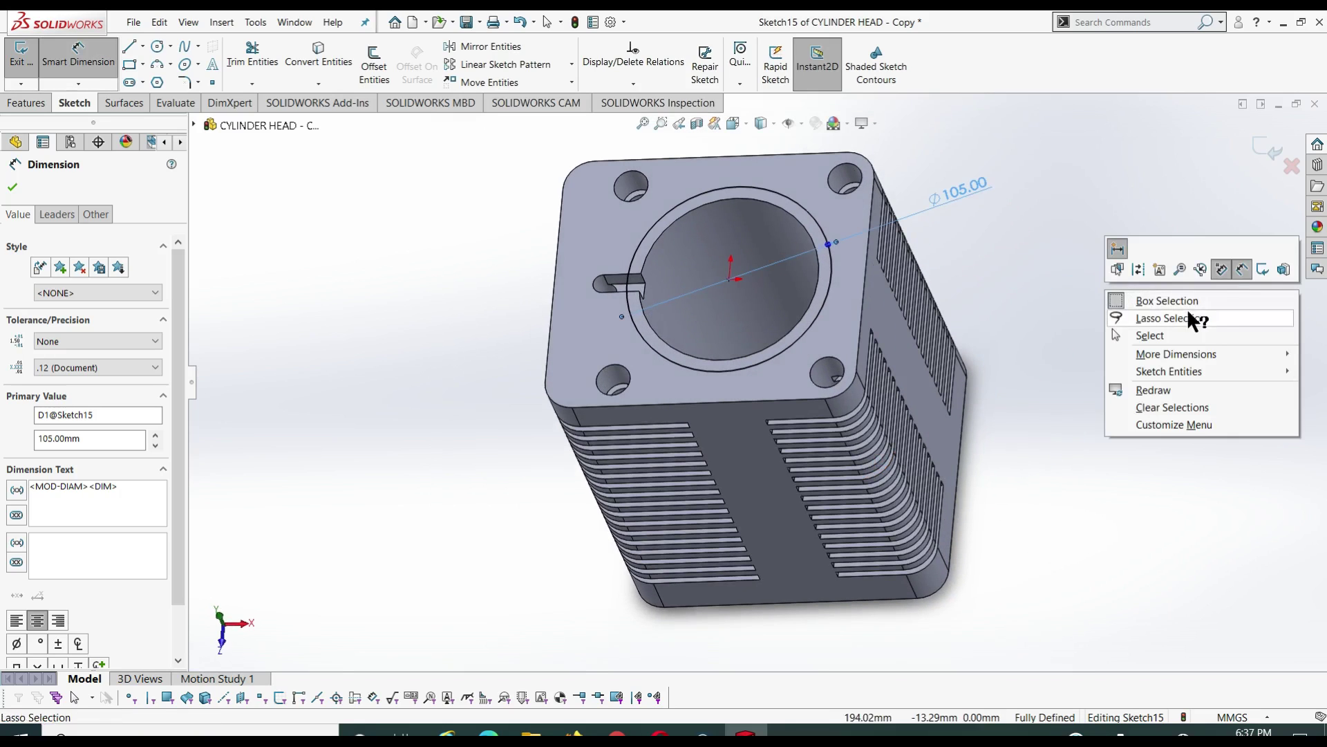
pyautogui.click(1259, 268)
pyautogui.click(28, 102)
# Step: Extrude-cut the Ø105 circle 7 mm deep into the top face around the bore
pyautogui.click(239, 66)
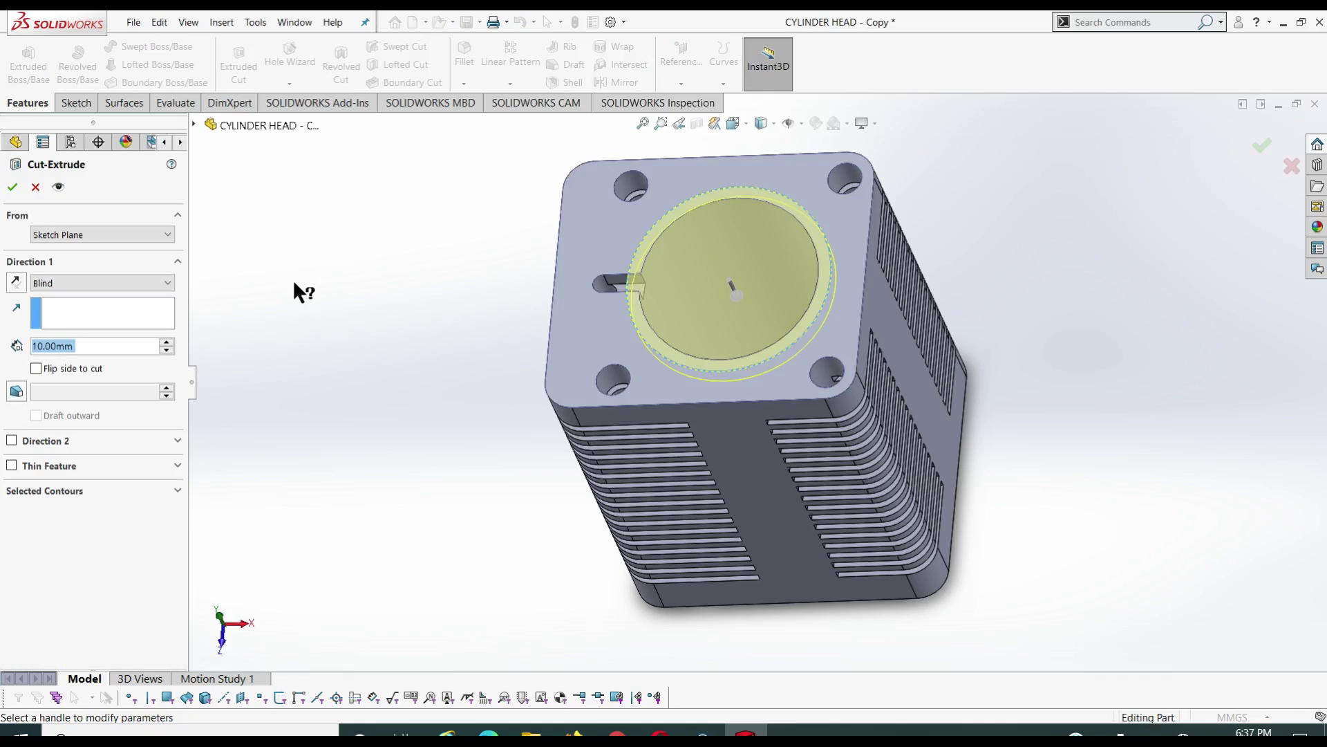
pyautogui.scroll(-1, 177, 342)
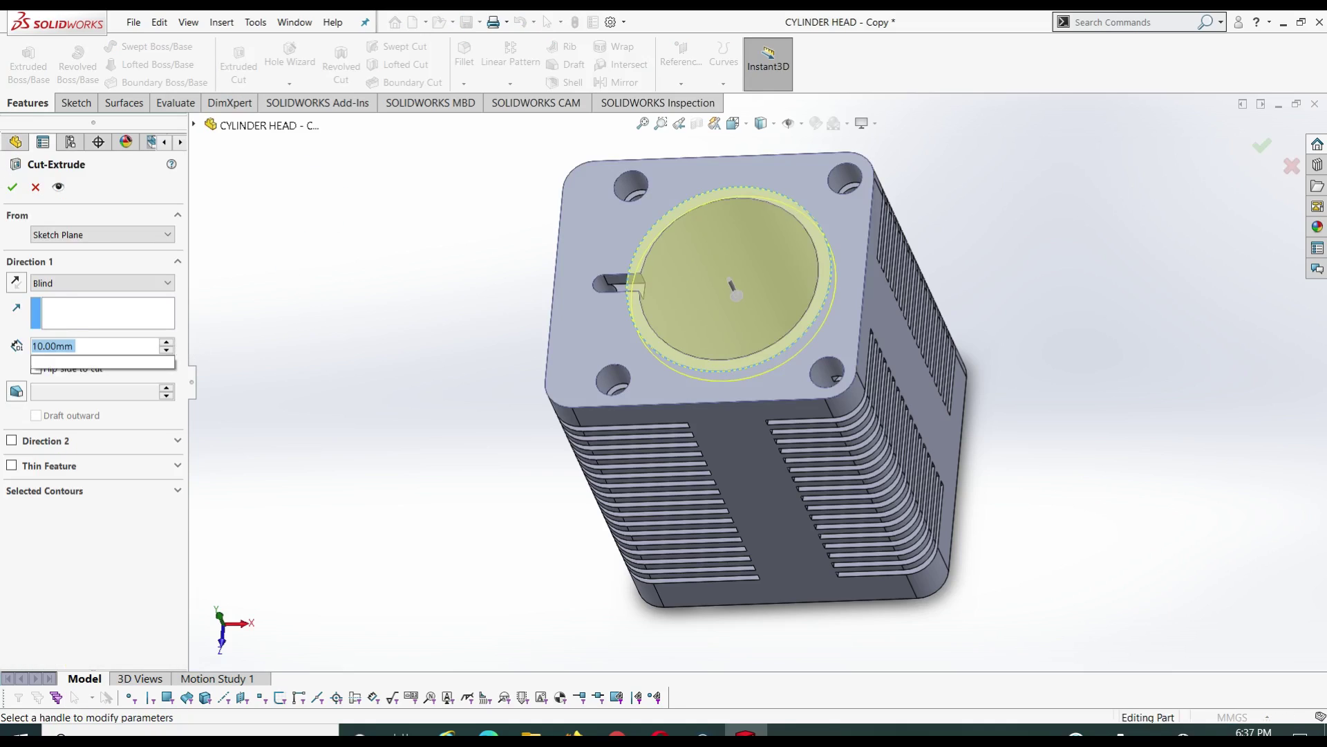
pyautogui.scroll(-2, 176, 342)
pyautogui.press('Return')
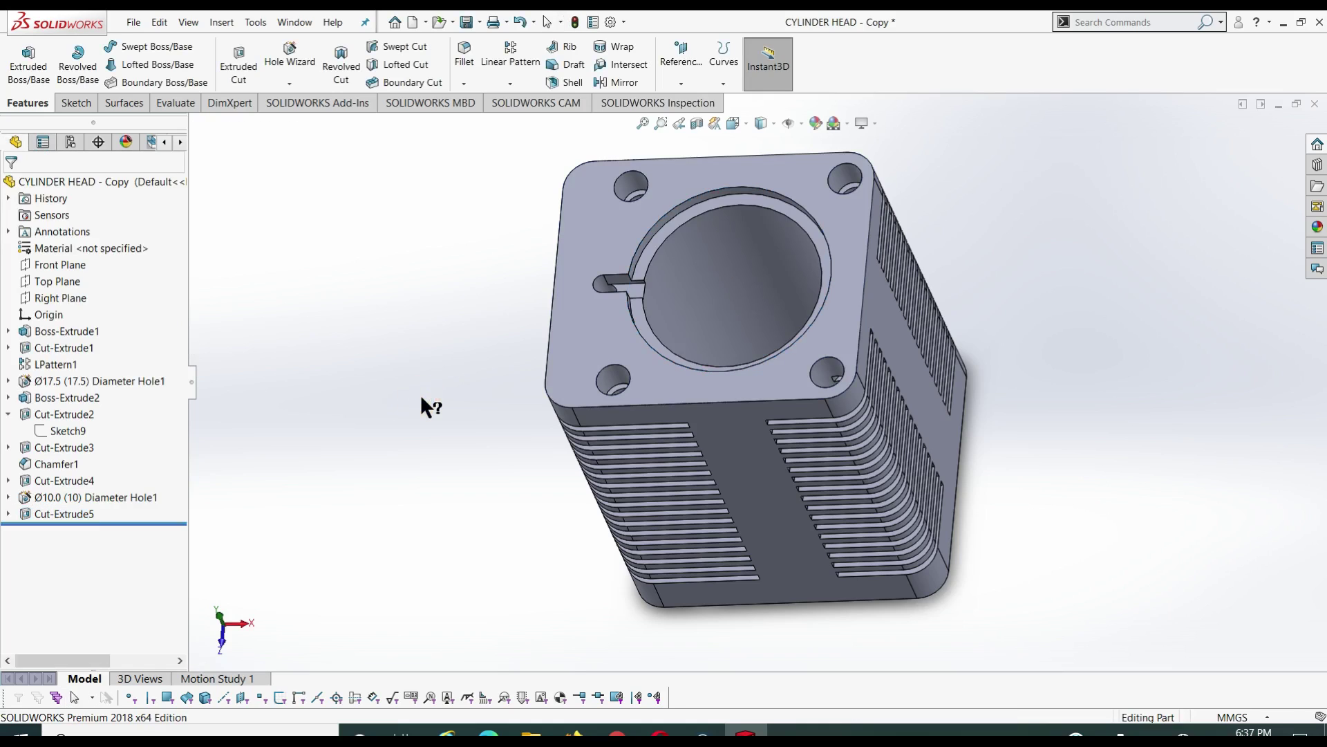
pyautogui.moveTo(420, 394); pyautogui.dragTo(433, 400, button='middle')
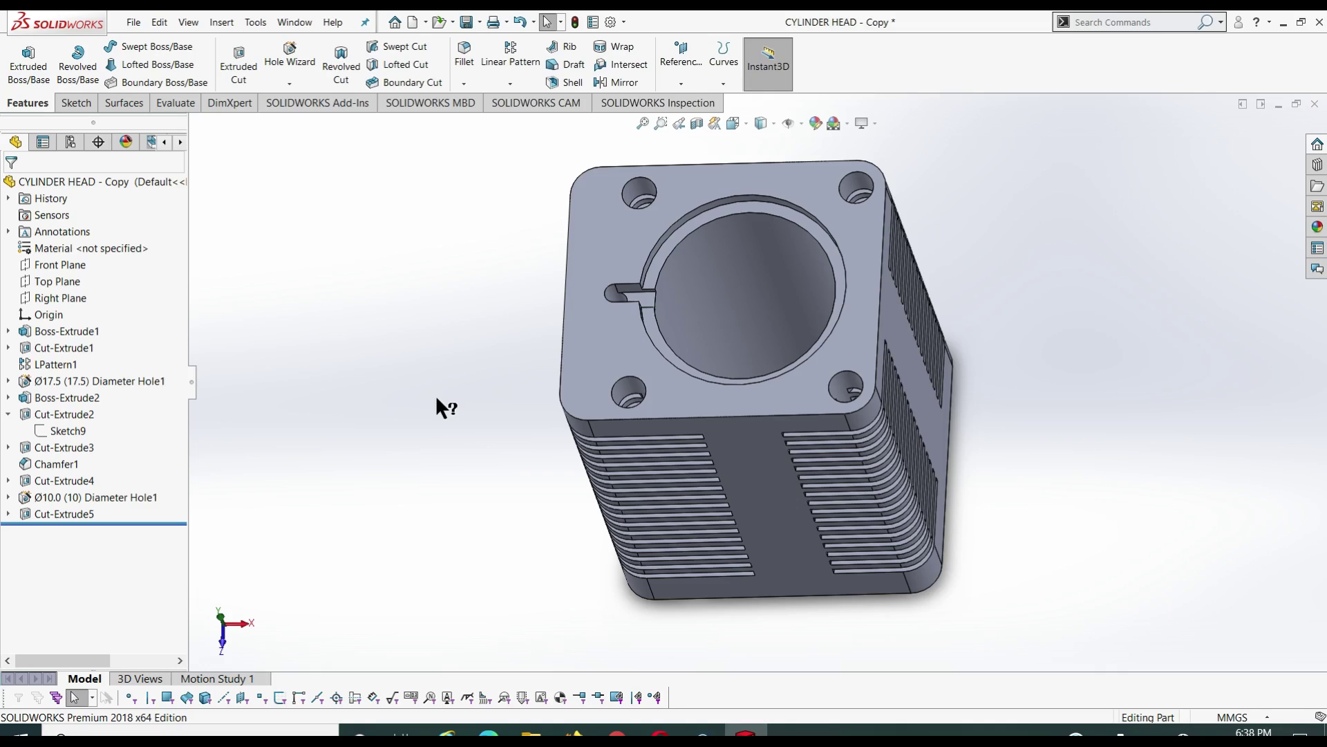
# Step: Inspect the cylinder head from isometric and underside views, then close the CYLINDER HEAD - Copy part
pyautogui.hotkey('ctrl', '7')
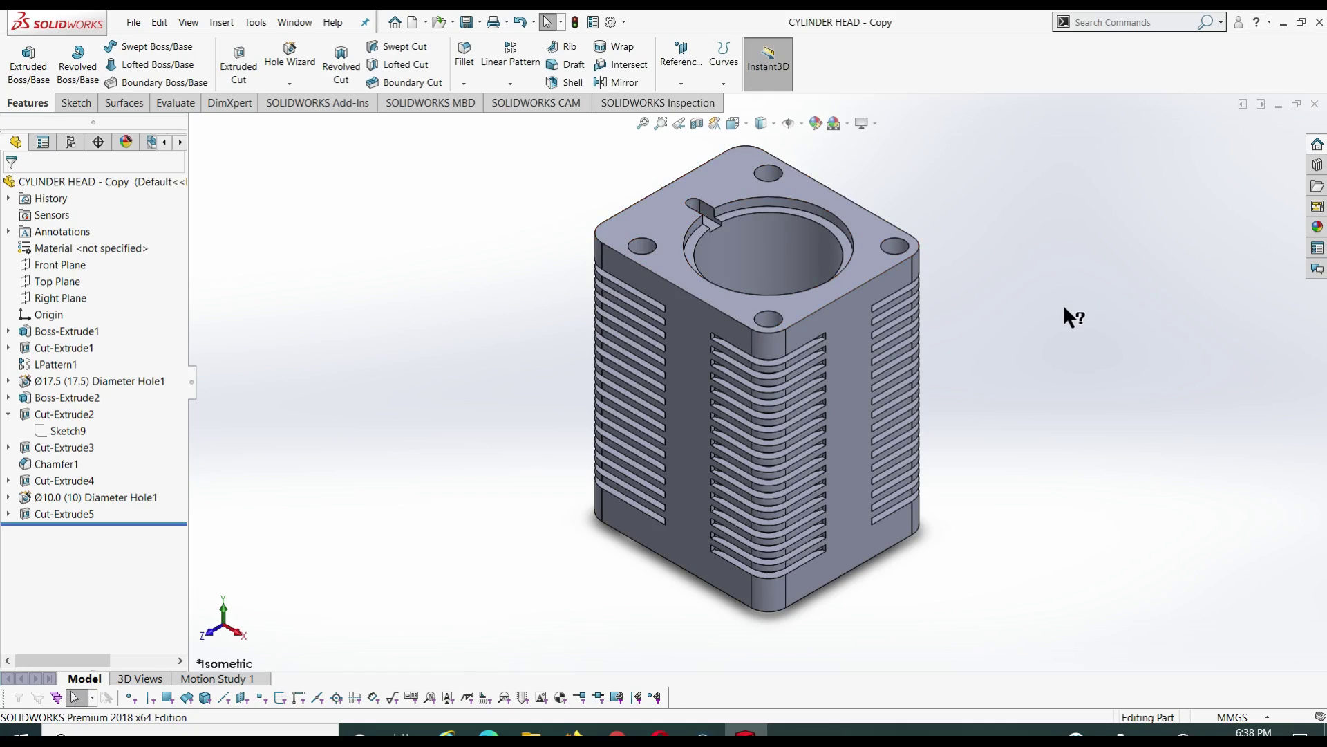
pyautogui.moveTo(1026, 422)
pyautogui.mouseDown(button='middle')
pyautogui.moveTo(1035, 173)
pyautogui.moveTo(1037, 243)
pyautogui.moveTo(1042, 175)
pyautogui.moveTo(1046, 208)
pyautogui.moveTo(1034, 203)
pyautogui.moveTo(1007, 474)
pyautogui.moveTo(1067, 173)
pyautogui.moveTo(1037, 466)
pyautogui.moveTo(1007, 429)
pyautogui.moveTo(976, 317)
pyautogui.moveTo(931, 290)
pyautogui.moveTo(984, 252)
pyautogui.moveTo(1051, 353)
pyautogui.moveTo(1007, 557)
pyautogui.mouseUp(button='middle')
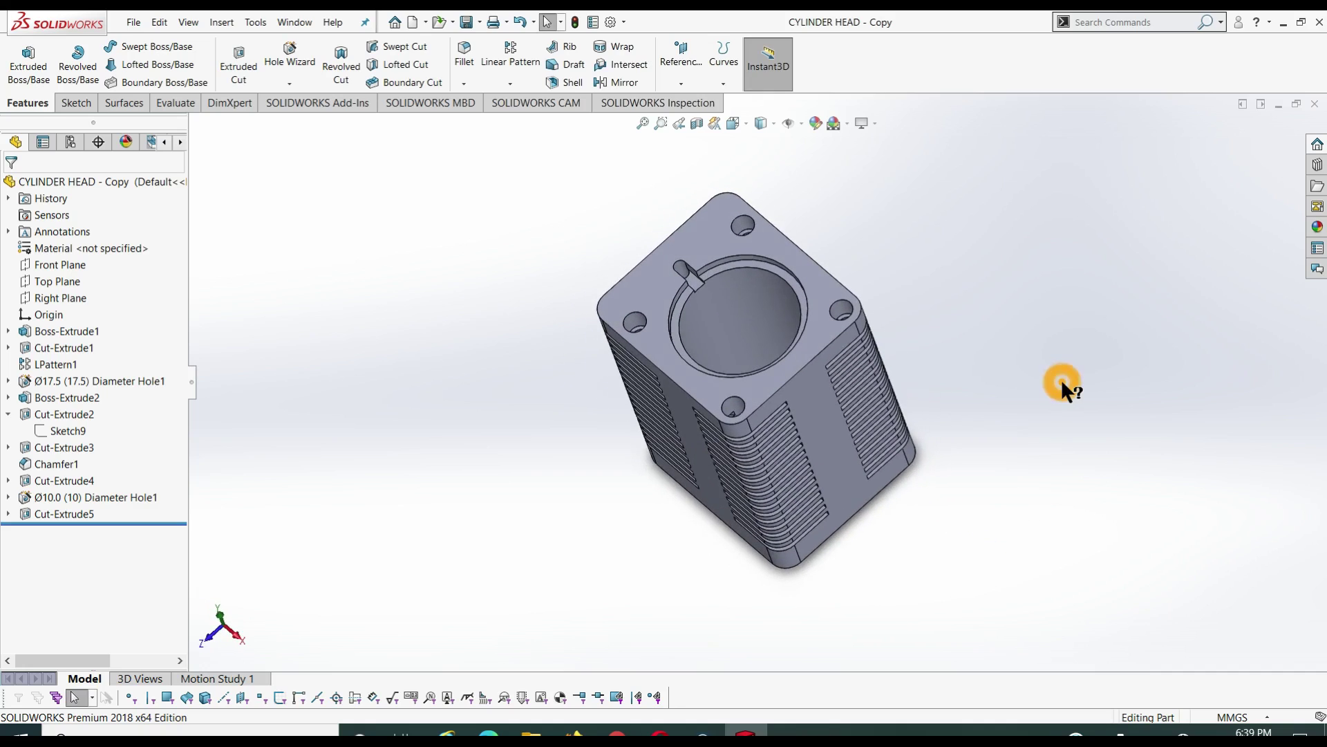
pyautogui.click(1315, 104)
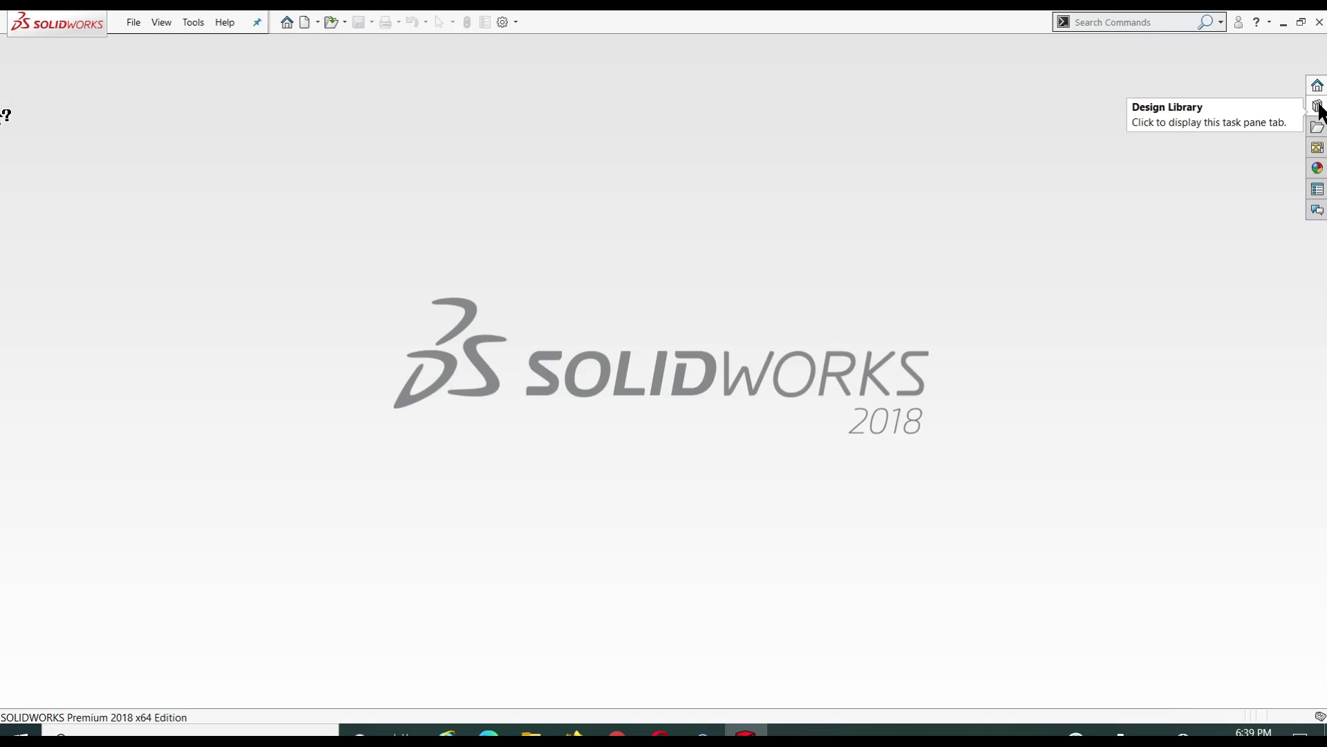